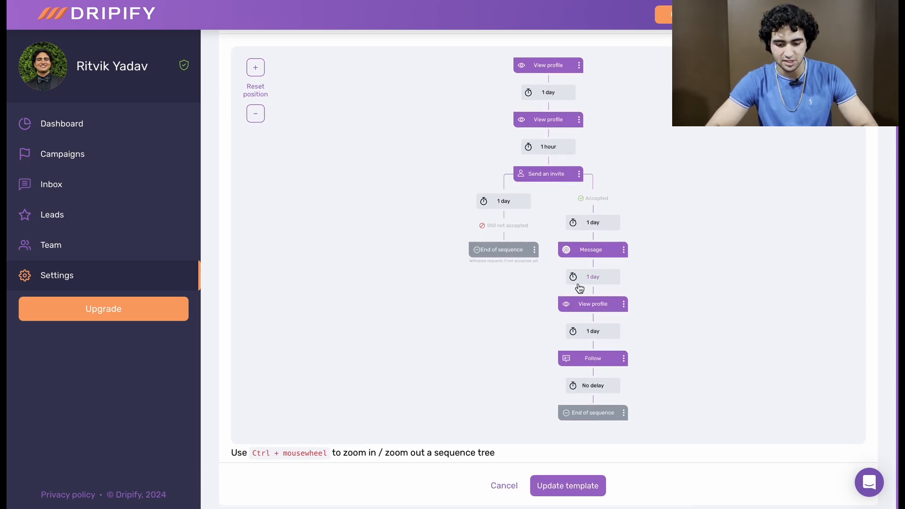
# Step: Look over the campaign template's sequence and browse the full campaign list with inactive campaigns included
pyautogui.scroll(1, 579, 288)
pyautogui.scroll(-1, 579, 289)
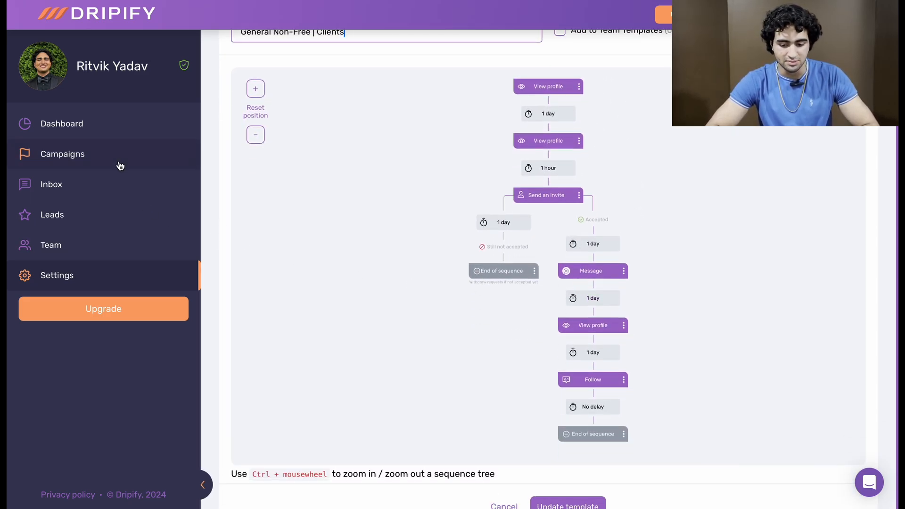
pyautogui.click(177, 141)
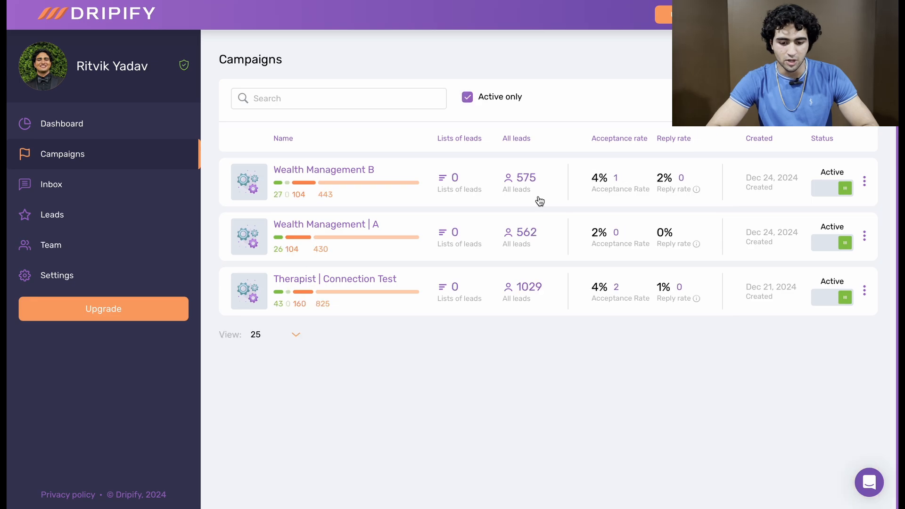
pyautogui.click(471, 98)
pyautogui.scroll(-10, 649, 240)
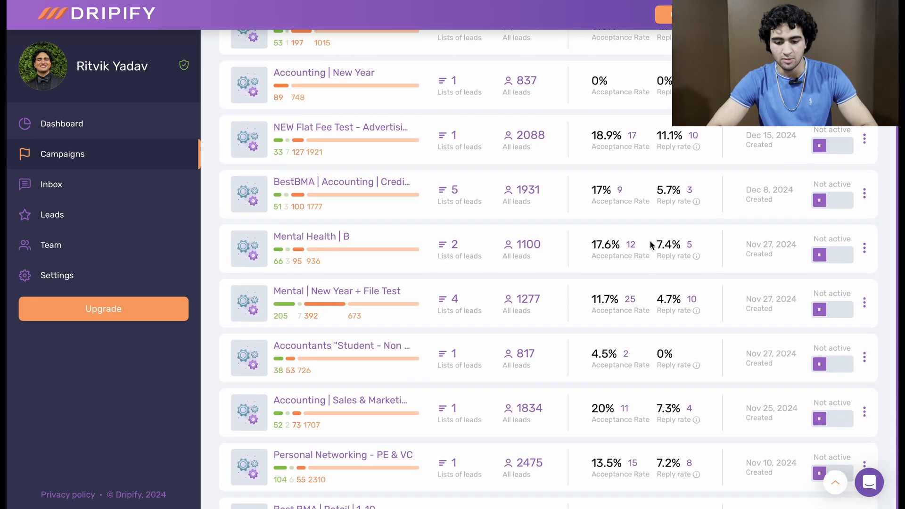
# Step: View the inbox and browse the list of all leads
pyautogui.click(93, 189)
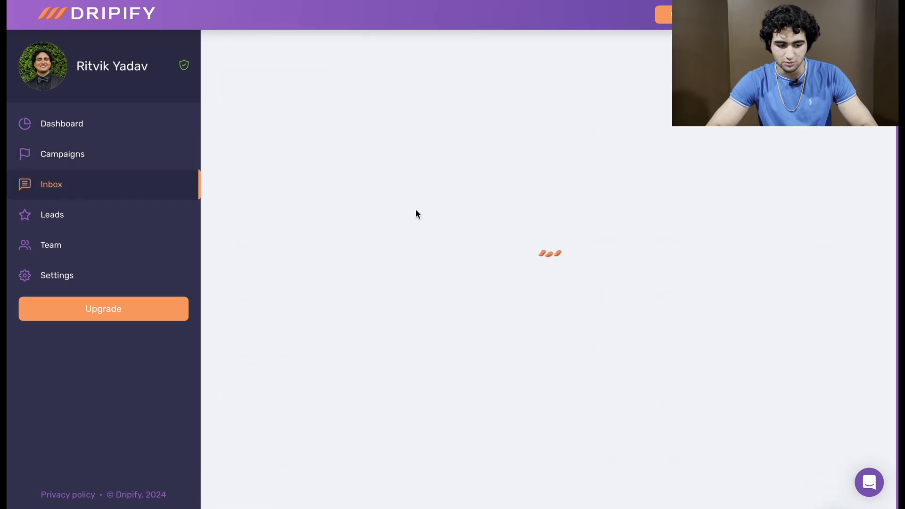
pyautogui.scroll(-2, 377, 253)
pyautogui.click(135, 210)
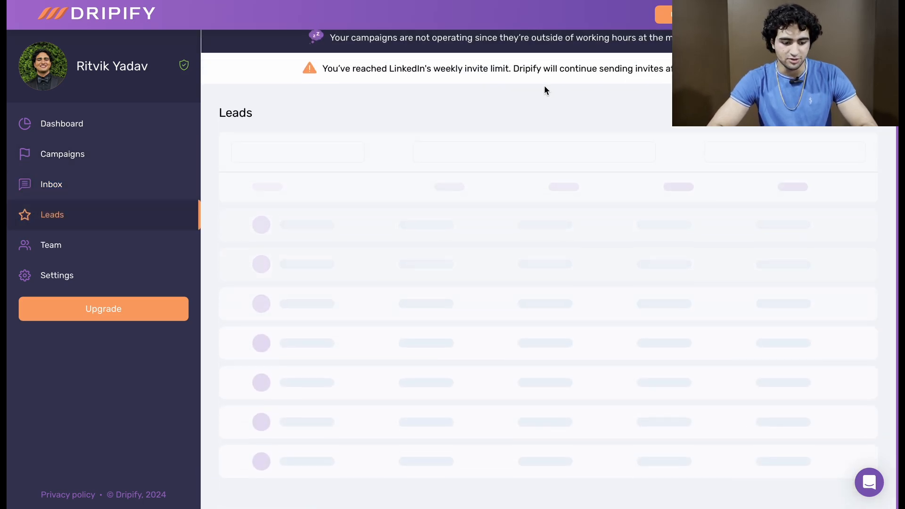
pyautogui.scroll(-15, 397, 89)
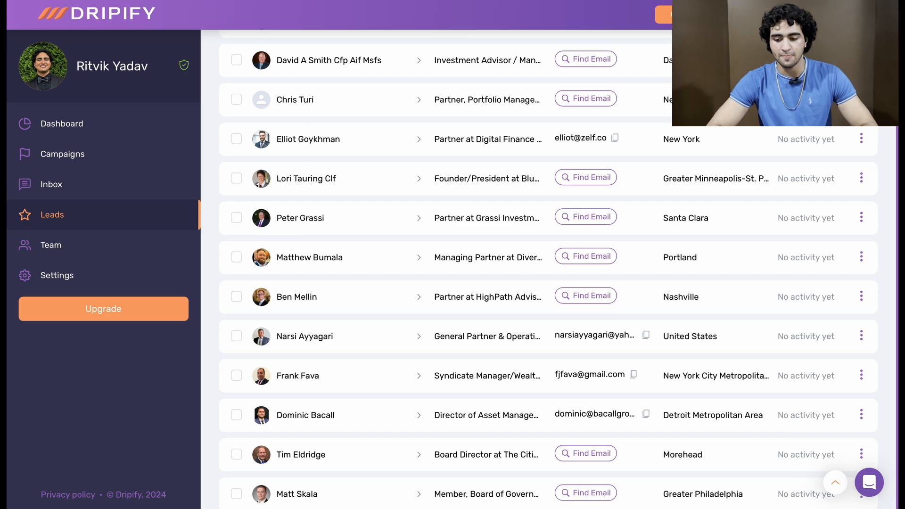
pyautogui.scroll(15, 660, 176)
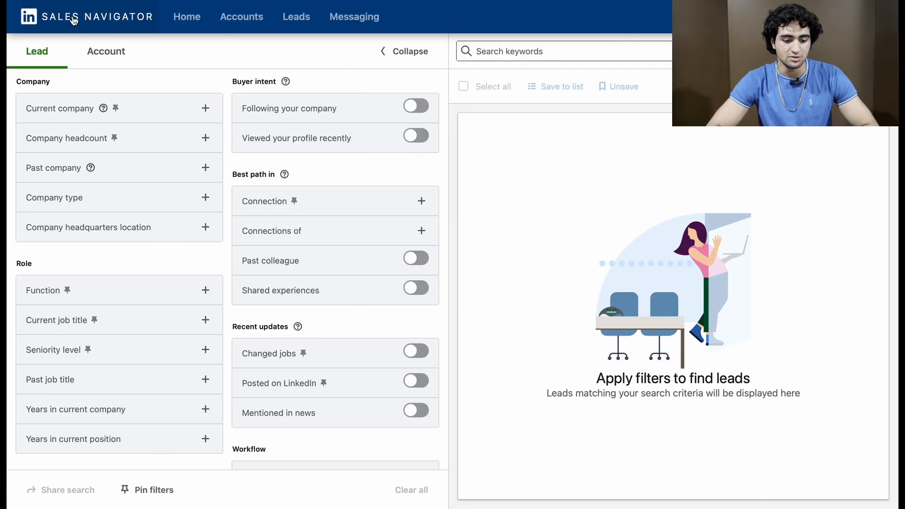
# Step: Switch to Sales Navigator, view its lead filters from the home page, and return to the Dripify leads
pyautogui.click(75, 21)
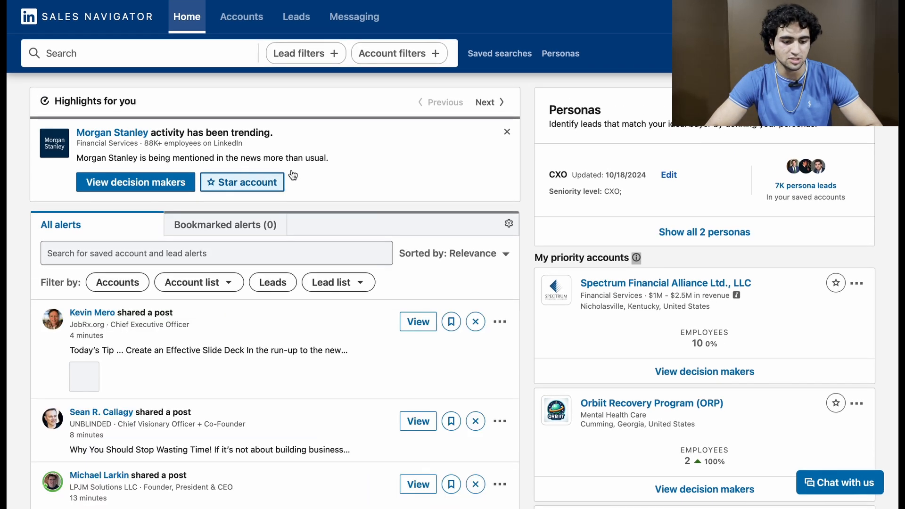
pyautogui.click(316, 55)
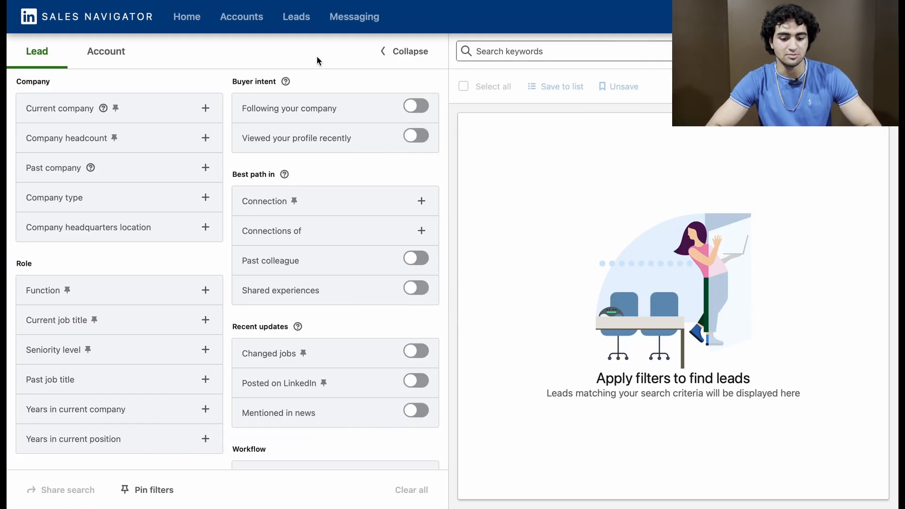
pyautogui.click(324, 0)
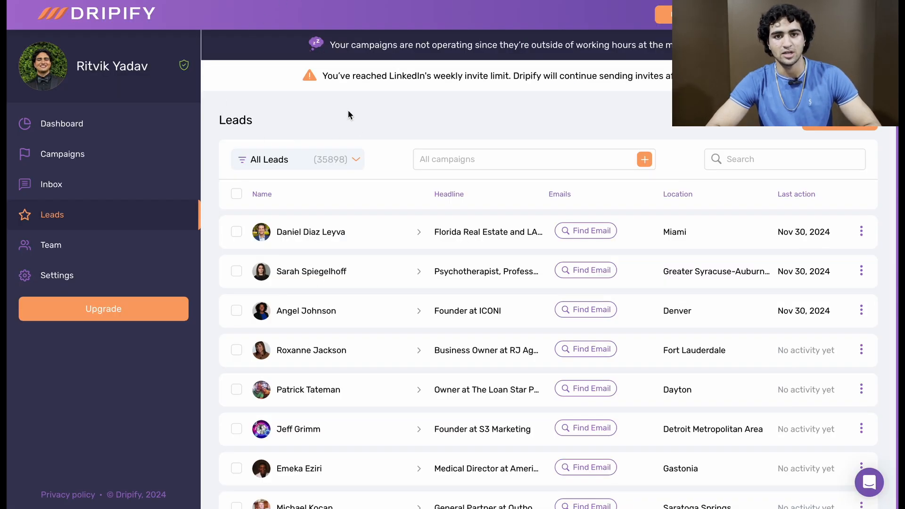
# Step: Switch to Clay, view the options for creating something new, and open the Wealth Management table
pyautogui.click(361, 0)
pyautogui.click(679, 0)
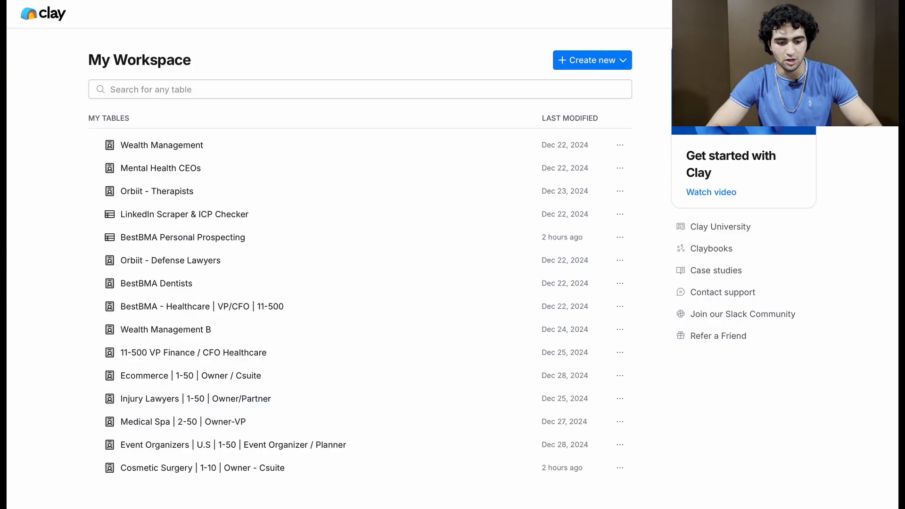
pyautogui.click(571, 62)
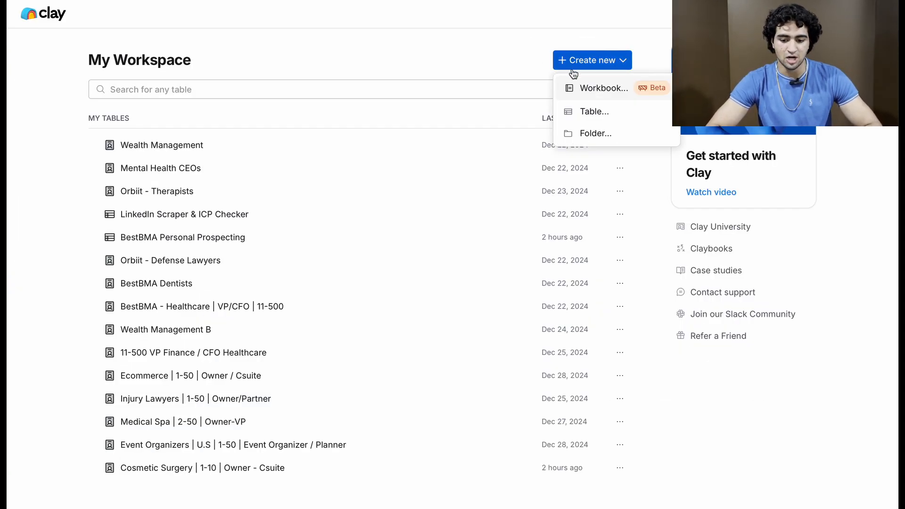
pyautogui.click(396, 85)
pyautogui.click(313, 141)
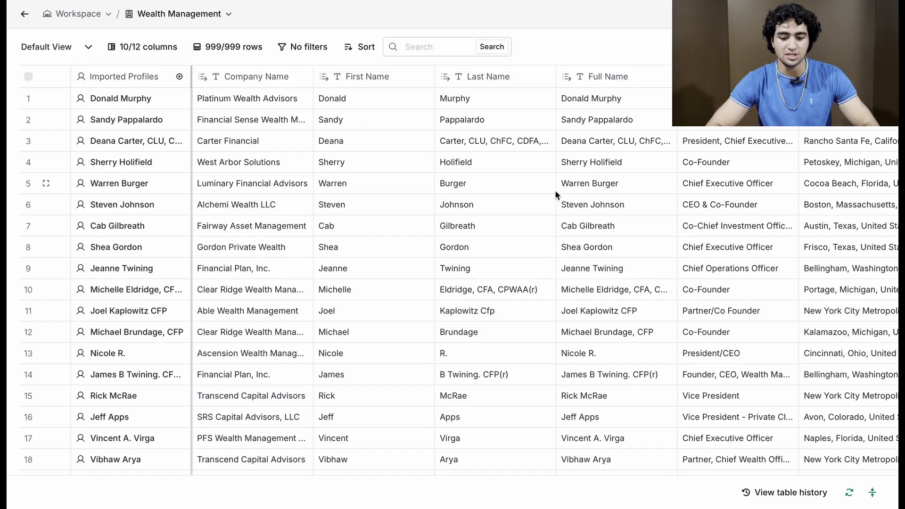
# Step: Examine the Wealth Management table's lead rows and its job title, location, company domain and LinkedIn columns
pyautogui.hscroll(10, 677, 246)
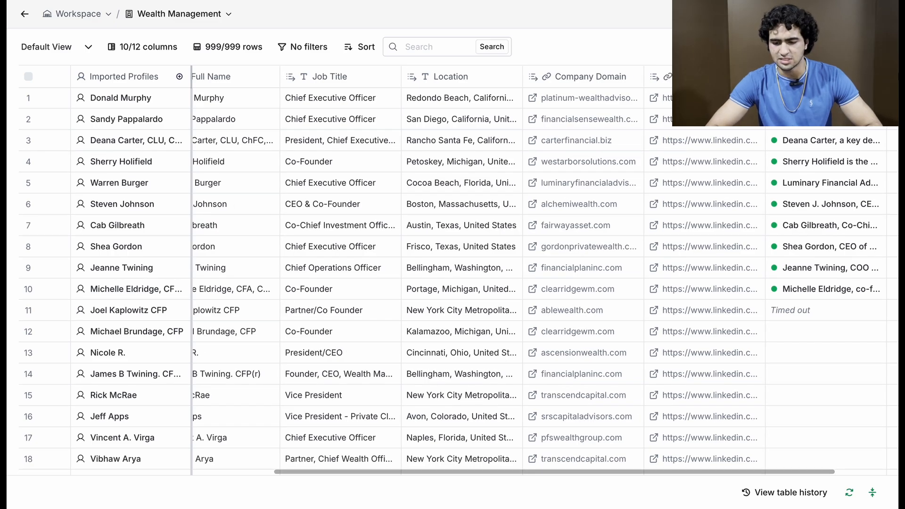
pyautogui.hscroll(2, 643, 206)
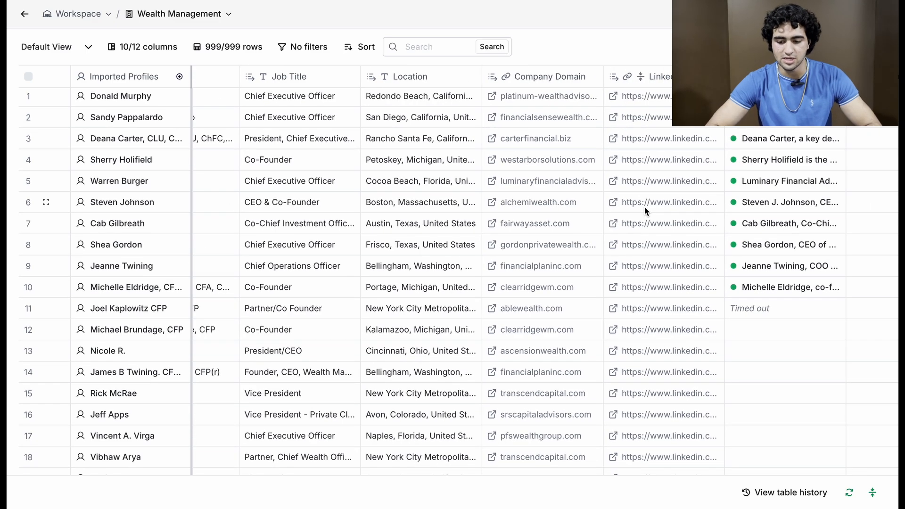
pyautogui.scroll(-15, 644, 206)
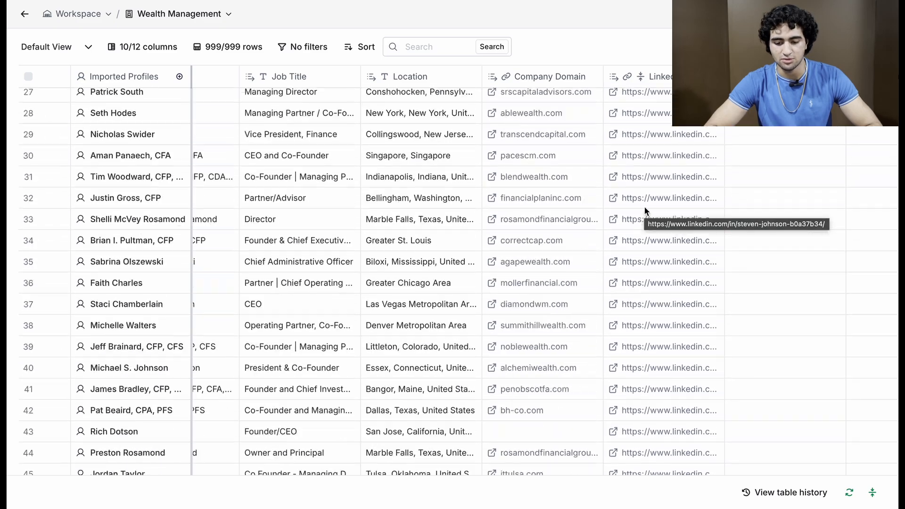
pyautogui.scroll(15, 644, 206)
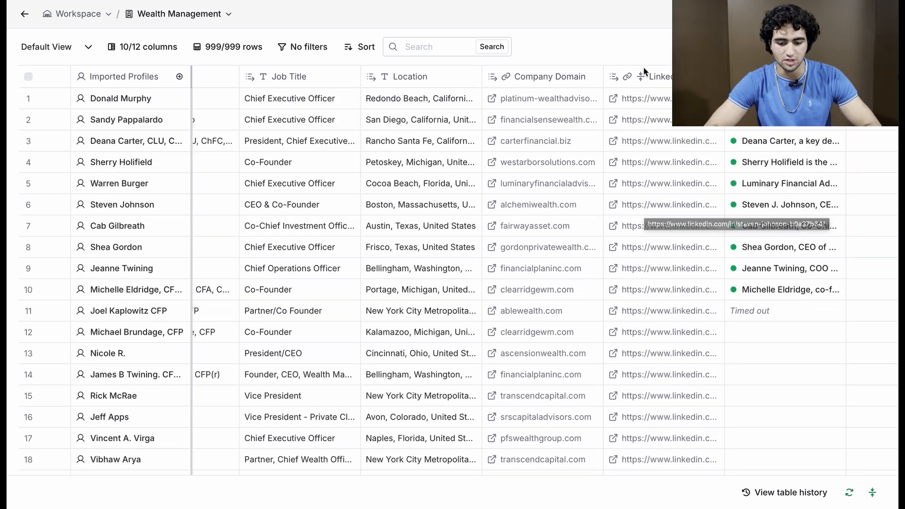
pyautogui.hscroll(-6, 627, 162)
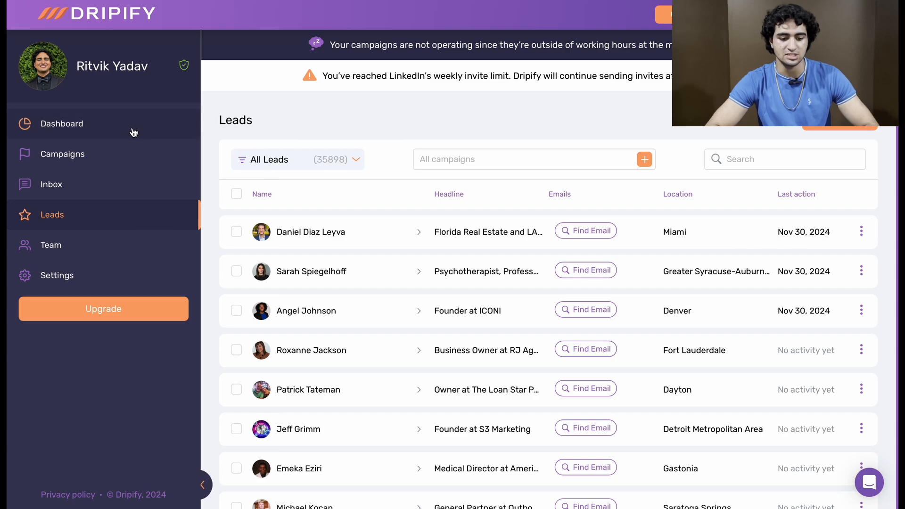
# Step: Visit the Dripify dashboard, switch to Sales Navigator, and open the lead filters from its home page
pyautogui.click(134, 133)
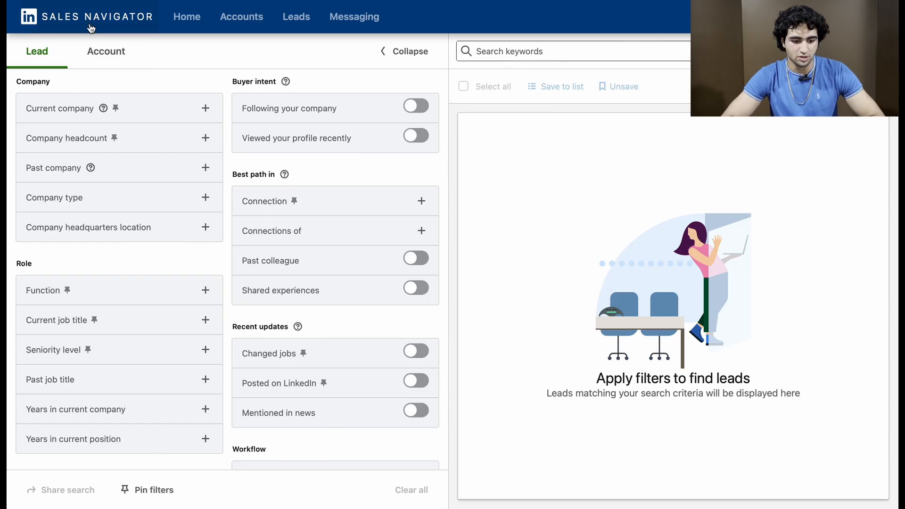
pyautogui.click(89, 24)
pyautogui.click(297, 54)
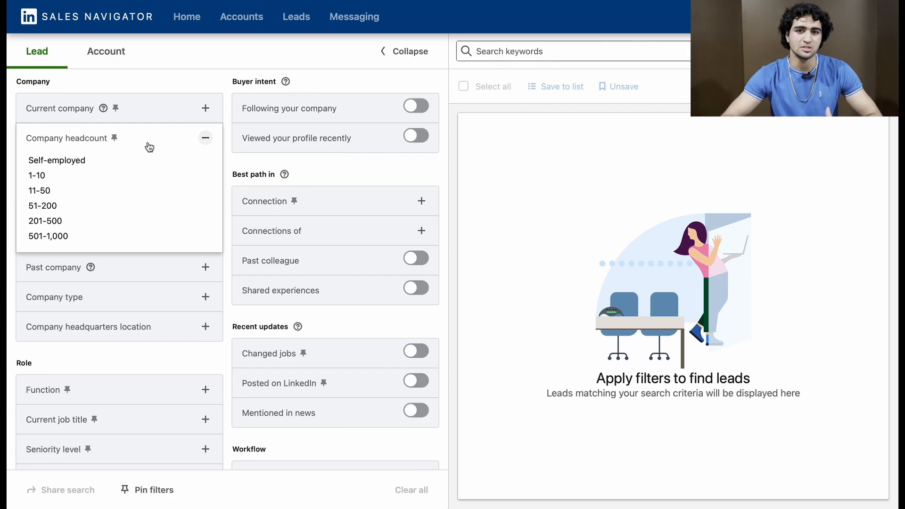
# Step: Filter the leads by company headcounts of 1-10 and 11-50
pyautogui.click(115, 175)
pyautogui.click(117, 232)
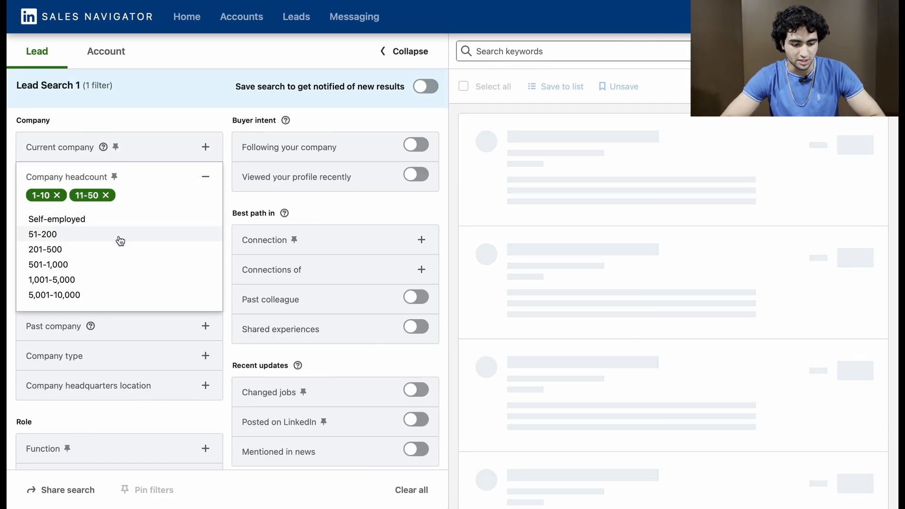
pyautogui.click(163, 175)
# Step: Open the seniority level filter among the role filters
pyautogui.scroll(-1, 168, 176)
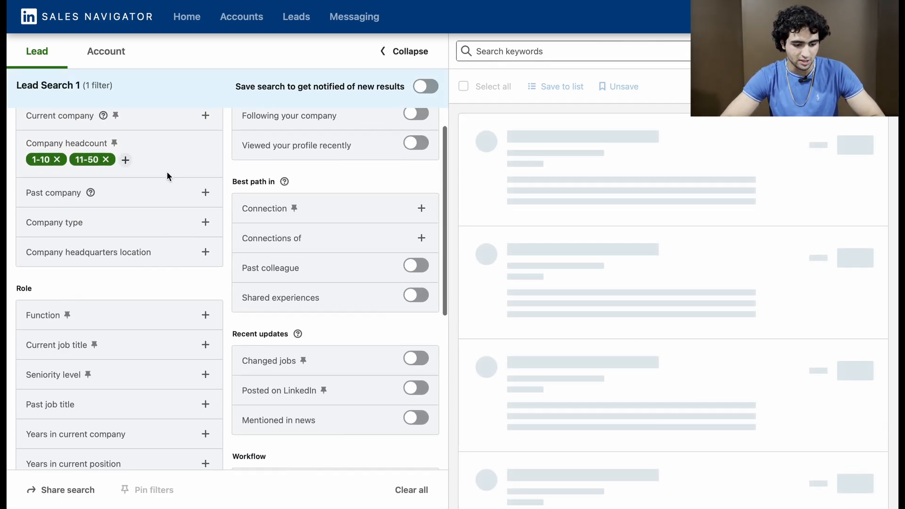
pyautogui.scroll(-4, 167, 177)
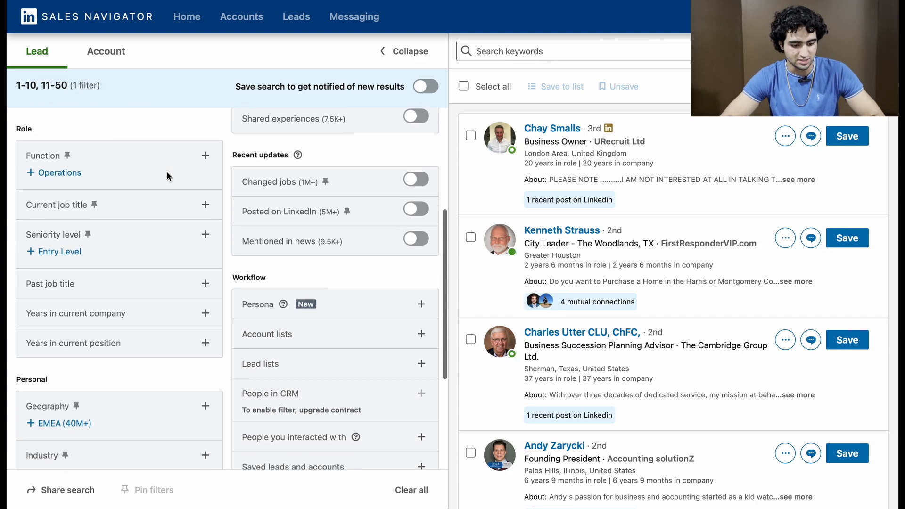
pyautogui.scroll(1, 139, 208)
pyautogui.scroll(-1, 139, 207)
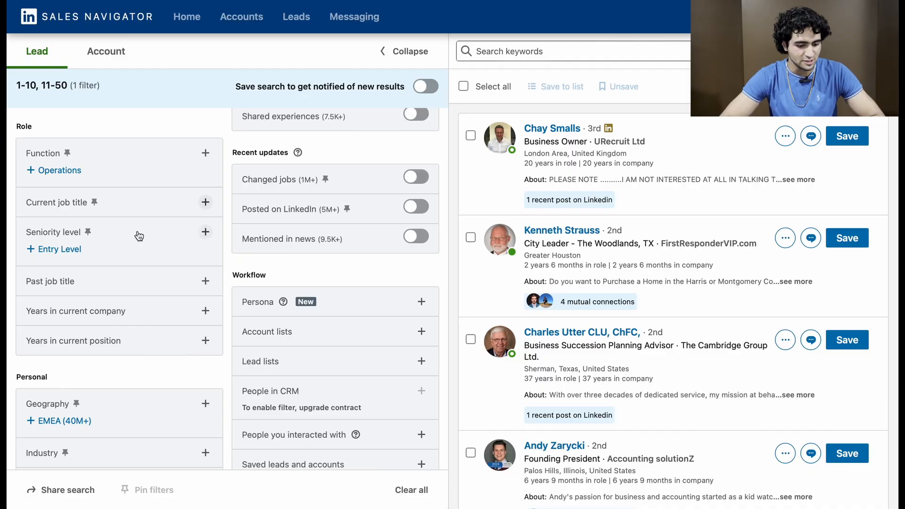
pyautogui.click(138, 236)
# Step: Check the decision-maker seniority guideline in the Automated LinkedIn Outreach - RESOURCE document and return to Sales Navigator
pyautogui.click(476, 0)
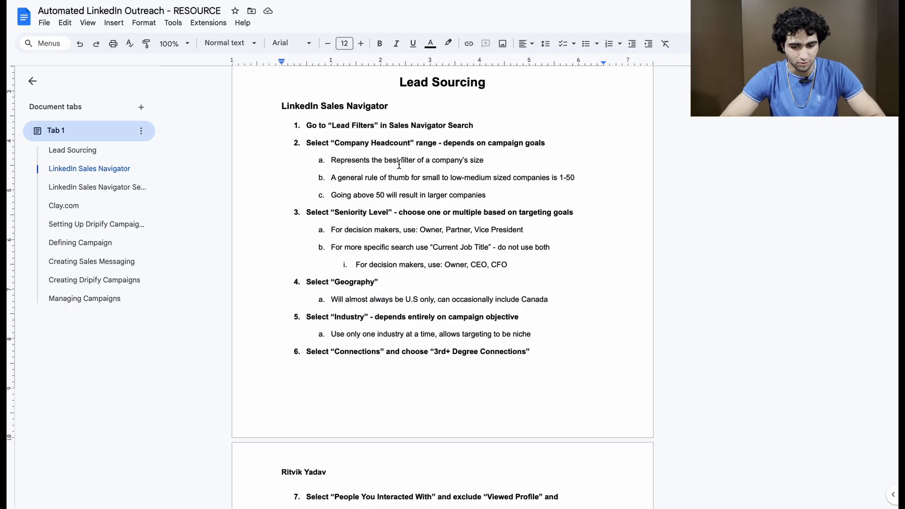
pyautogui.moveTo(368, 227); pyautogui.dragTo(515, 228)
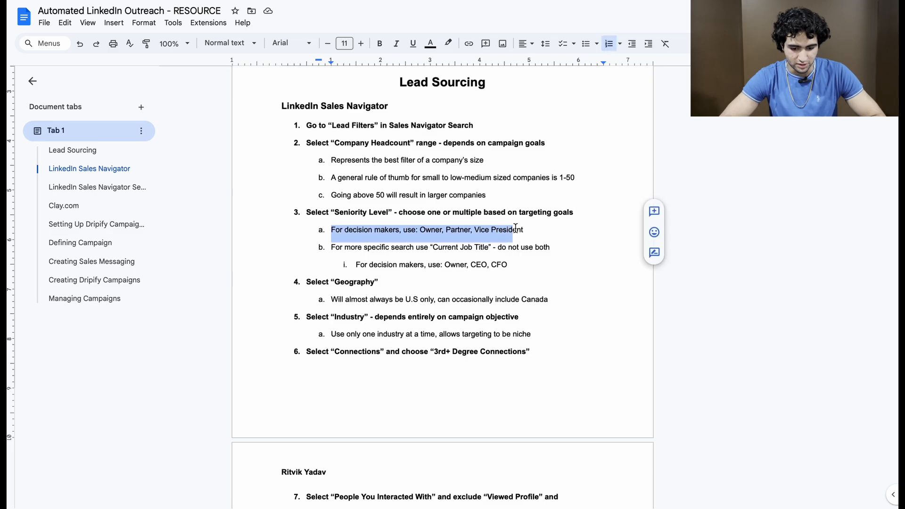
pyautogui.click(168, 0)
# Step: Include Owner / Partner in the seniority level filter
pyautogui.scroll(-1, 149, 263)
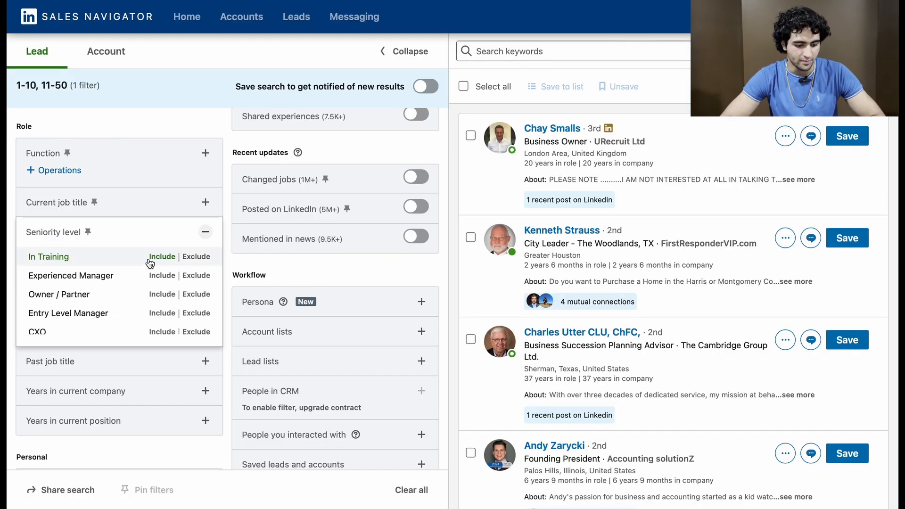
pyautogui.scroll(-2, 133, 287)
pyautogui.scroll(2, 137, 235)
pyautogui.scroll(-2, 132, 248)
pyautogui.scroll(3, 123, 263)
pyautogui.click(141, 304)
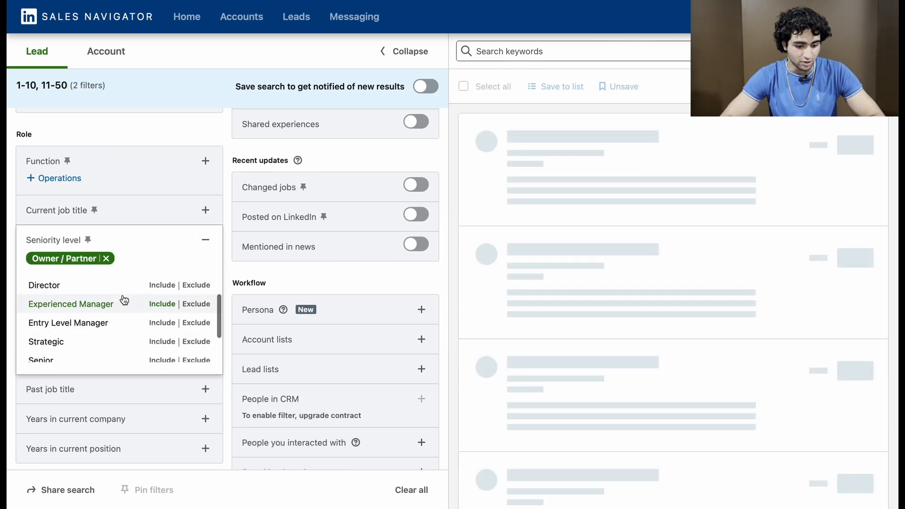
# Step: Add Director to the included seniority levels
pyautogui.scroll(-2, 125, 299)
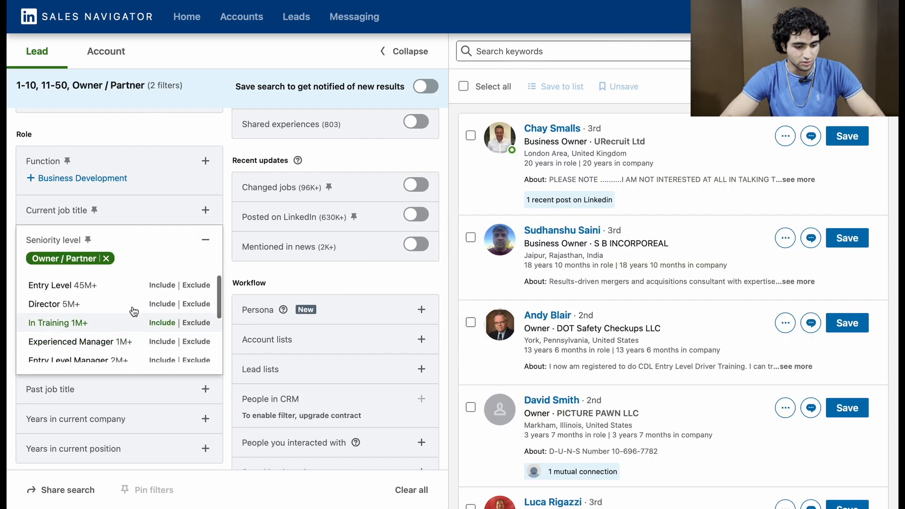
pyautogui.scroll(-2, 133, 315)
pyautogui.scroll(1, 130, 310)
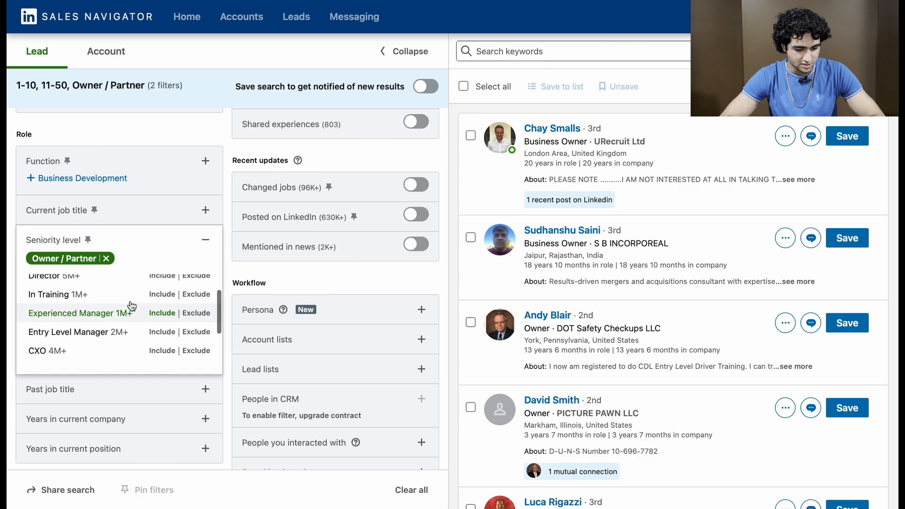
pyautogui.click(162, 279)
# Step: Include Vice President in the seniority level filter and remove Director from it
pyautogui.scroll(-2, 151, 313)
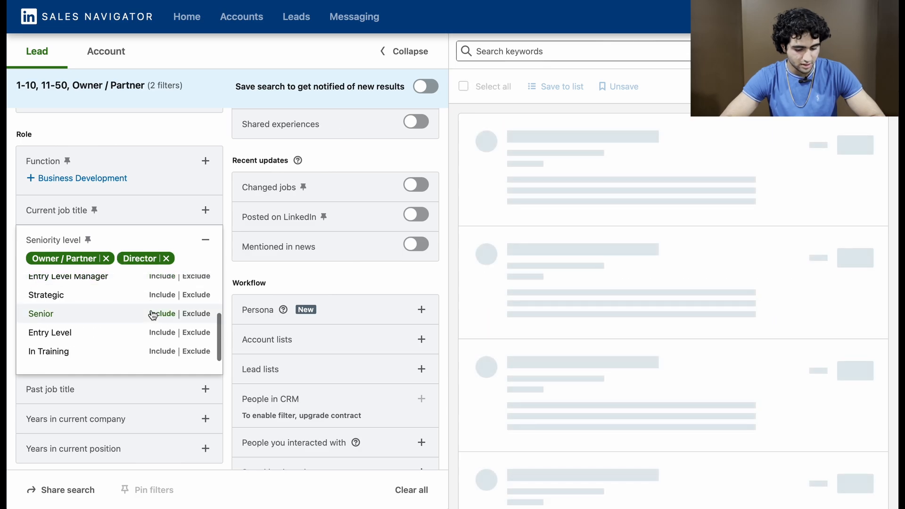
pyautogui.scroll(2, 146, 336)
pyautogui.scroll(1, 145, 335)
pyautogui.scroll(-3, 145, 336)
pyautogui.scroll(3, 146, 336)
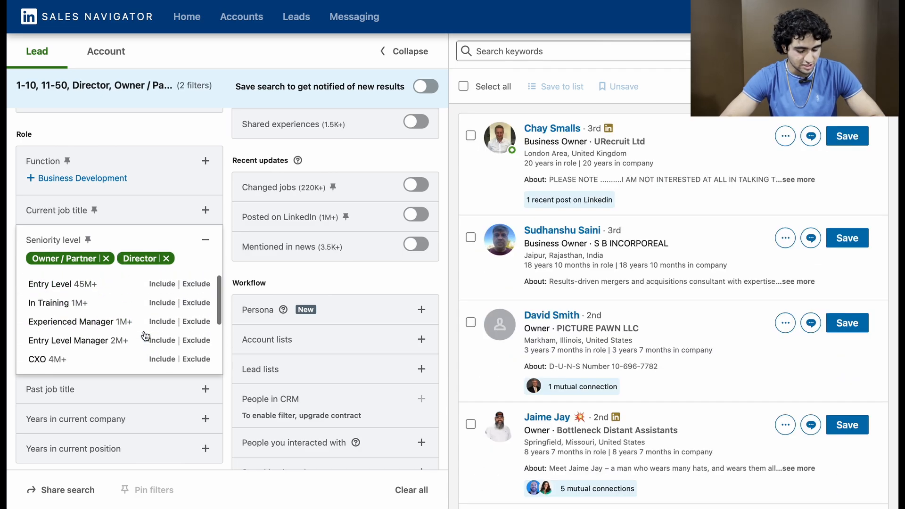
pyautogui.scroll(-3, 148, 316)
pyautogui.click(162, 315)
pyautogui.click(165, 259)
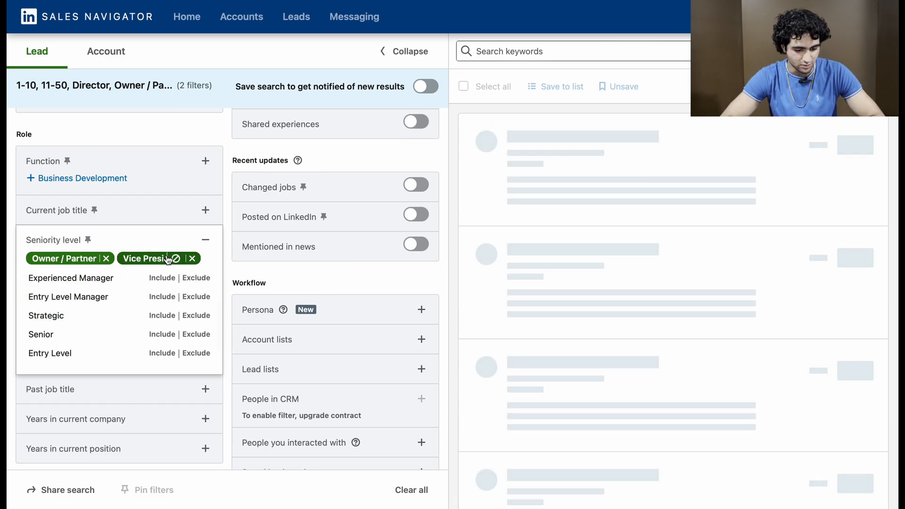
pyautogui.click(193, 238)
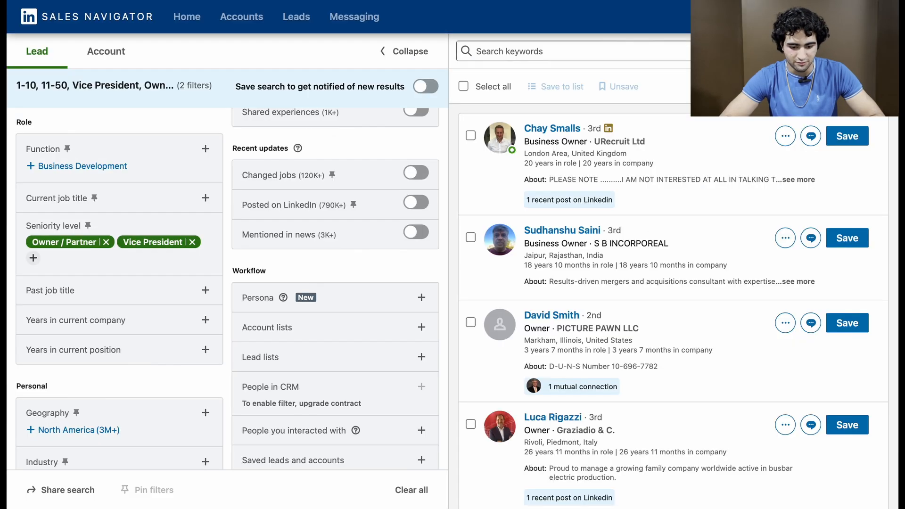
# Step: Include United States in the geography filter
pyautogui.scroll(-4, 132, 263)
pyautogui.click(113, 313)
pyautogui.write('Unte')
pyautogui.press('BackSpace')
pyautogui.press('BackSpace')
pyautogui.write('ited')
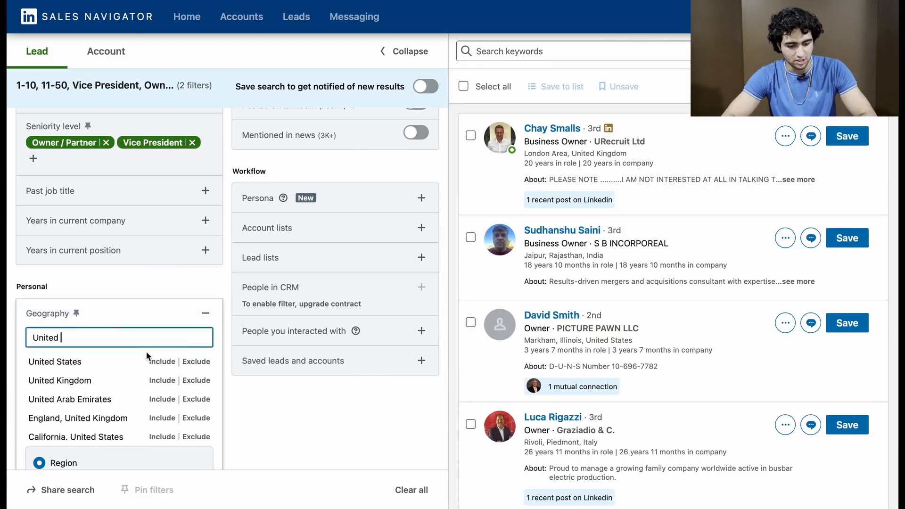
pyautogui.click(155, 361)
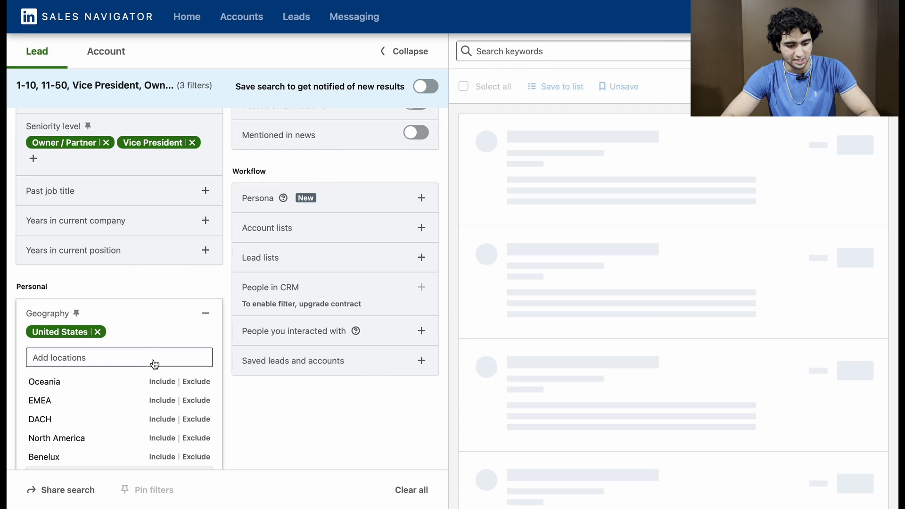
pyautogui.click(195, 316)
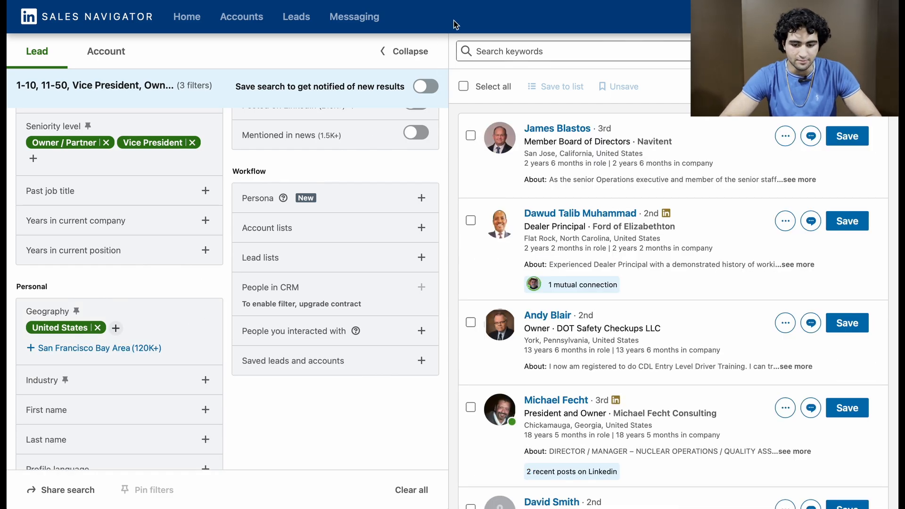
# Step: Check the geography and industry guidelines in the Automated LinkedIn Outreach - RESOURCE document and return to Sales Navigator
pyautogui.click(435, 1)
pyautogui.scroll(-2, 381, 190)
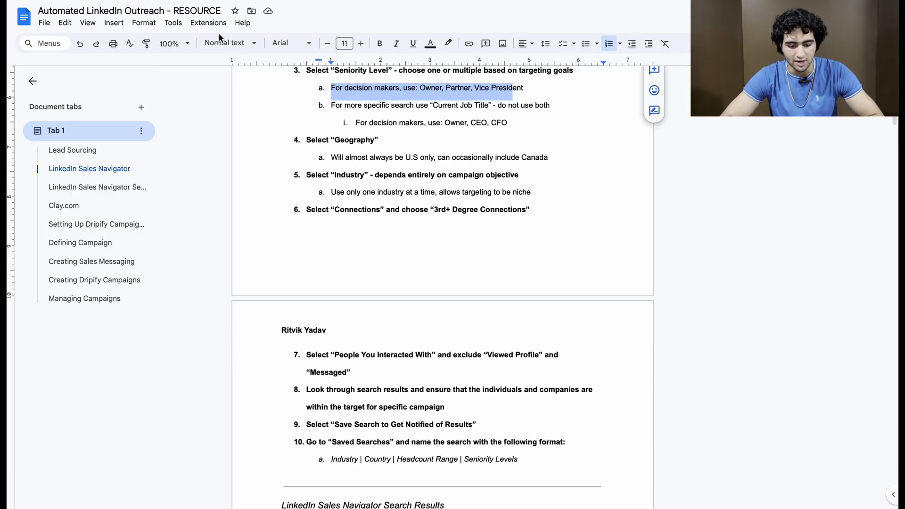
pyautogui.click(141, 1)
# Step: Include Financial Services in the industry filter
pyautogui.scroll(-3, 132, 318)
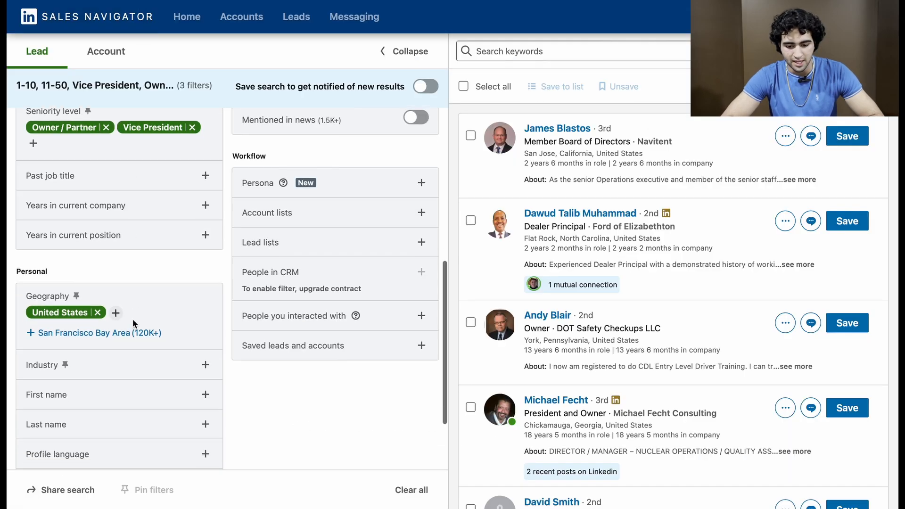
pyautogui.click(157, 273)
pyautogui.write('Financ')
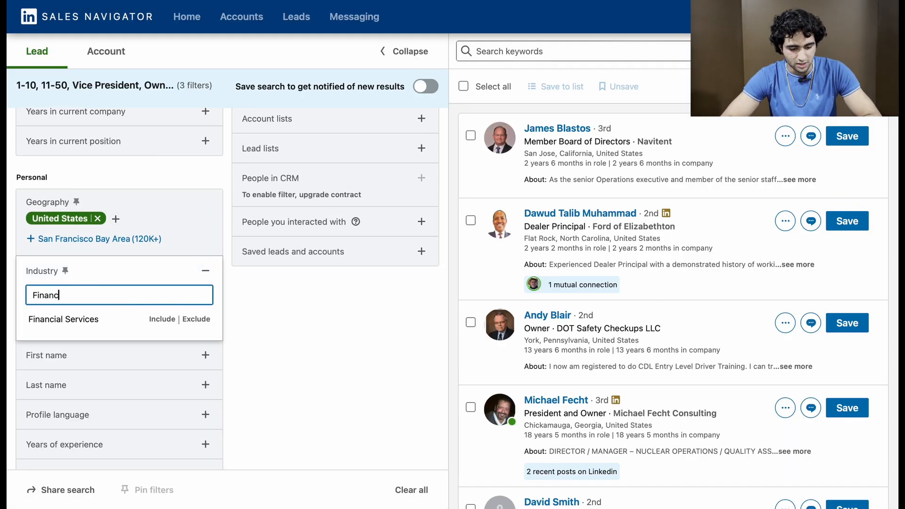
pyautogui.click(162, 319)
pyautogui.click(206, 274)
# Step: Check the connections guideline in the resource document and restrict the lead search to 3rd+ degree connections
pyautogui.scroll(-1, 132, 275)
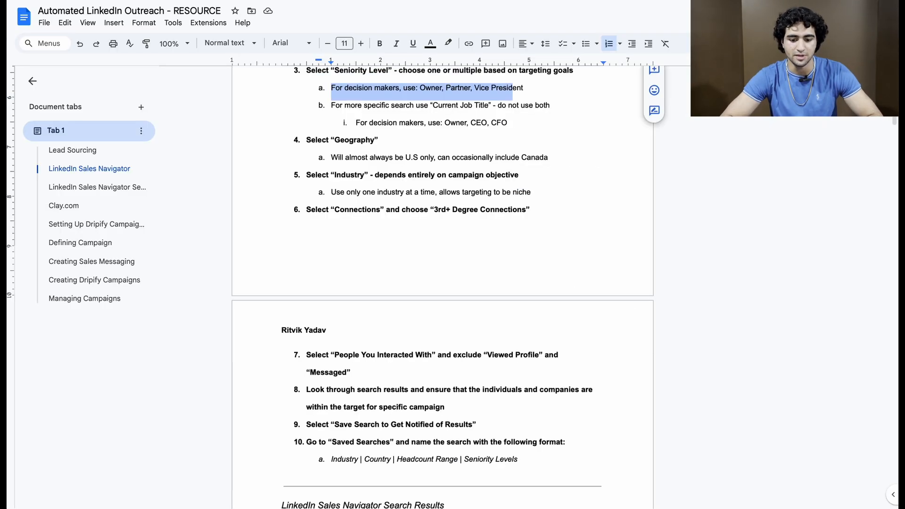
pyautogui.scroll(-2, 419, 157)
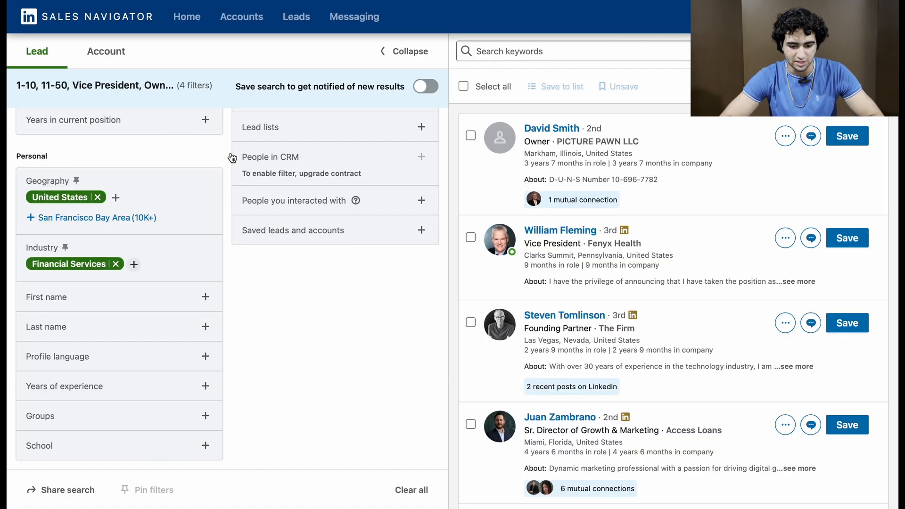
pyautogui.scroll(10, 251, 185)
pyautogui.click(378, 246)
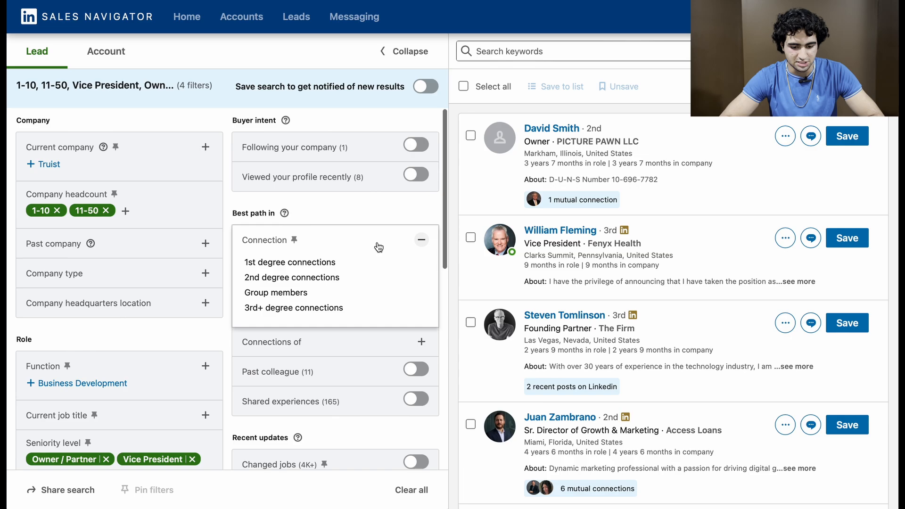
pyautogui.click(334, 307)
# Step: Exclude Viewed profile and Messaged in the filter for people you interacted with
pyautogui.scroll(-6, 327, 310)
pyautogui.scroll(-5, 378, 262)
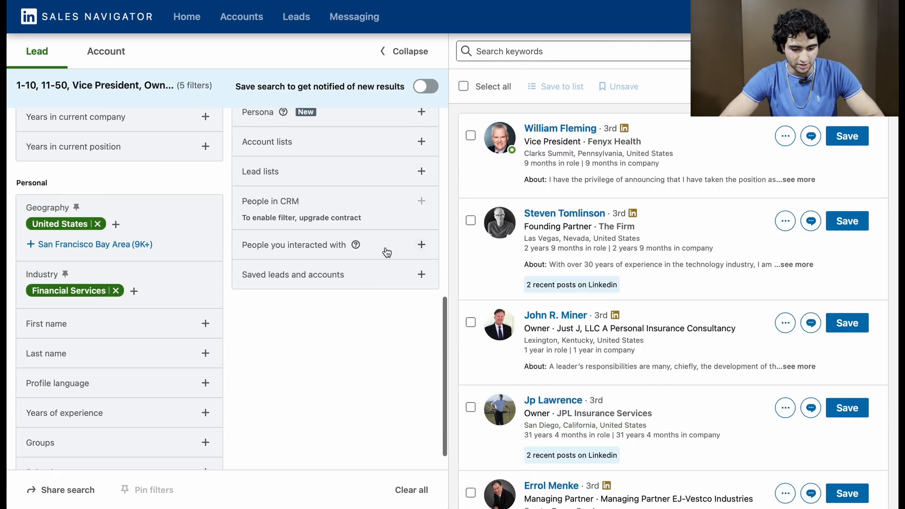
pyautogui.click(420, 245)
pyautogui.click(415, 269)
pyautogui.click(413, 289)
pyautogui.click(421, 244)
# Step: Replace Financial Services with Venture Capital and Private Equity Principals in the industry filter
pyautogui.scroll(-1, 377, 304)
pyautogui.scroll(10, 377, 304)
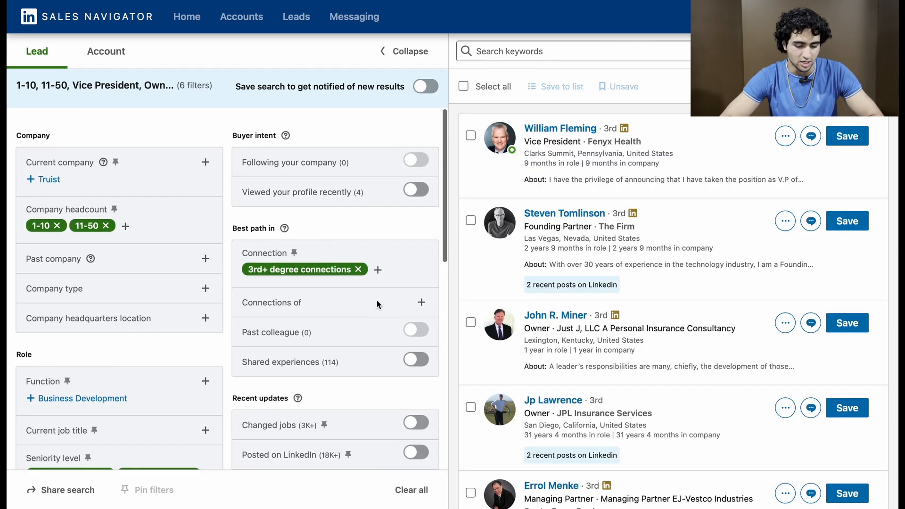
pyautogui.scroll(-2, 205, 207)
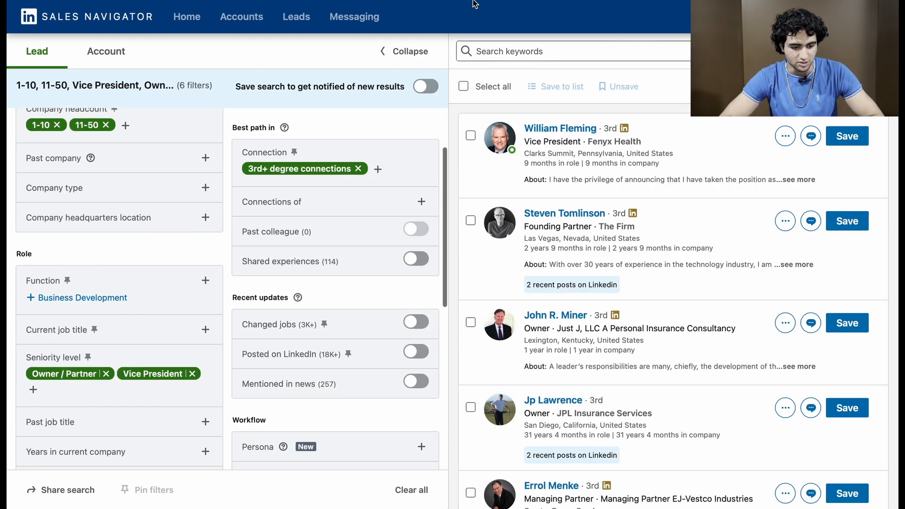
pyautogui.scroll(-6, 304, 211)
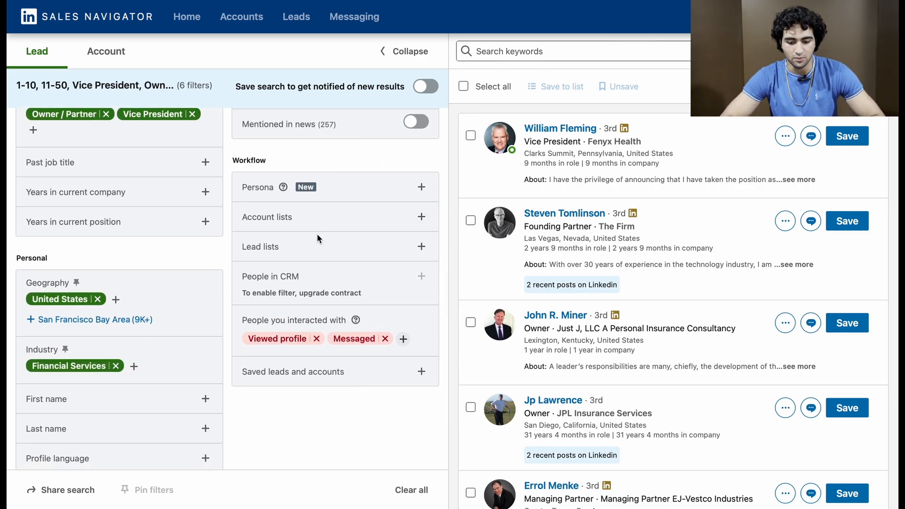
pyautogui.scroll(-2, 177, 277)
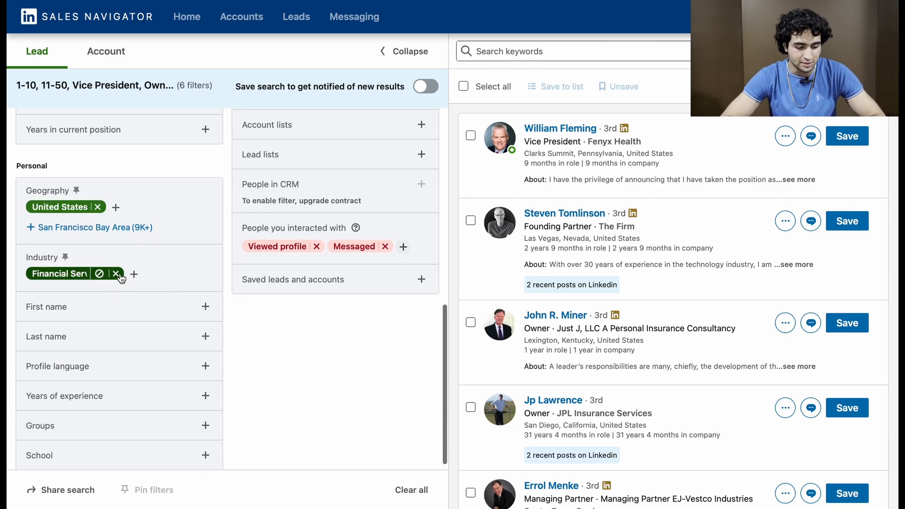
pyautogui.click(116, 274)
pyautogui.click(82, 270)
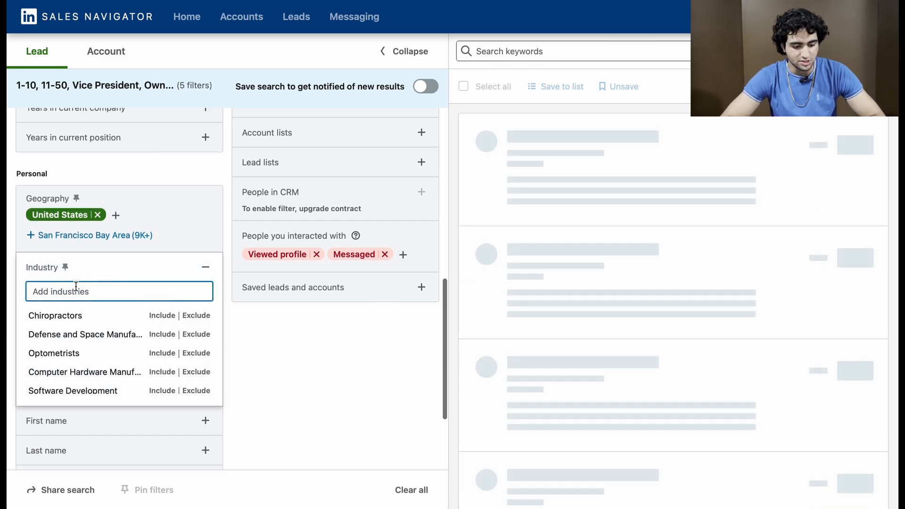
pyautogui.write('Private')
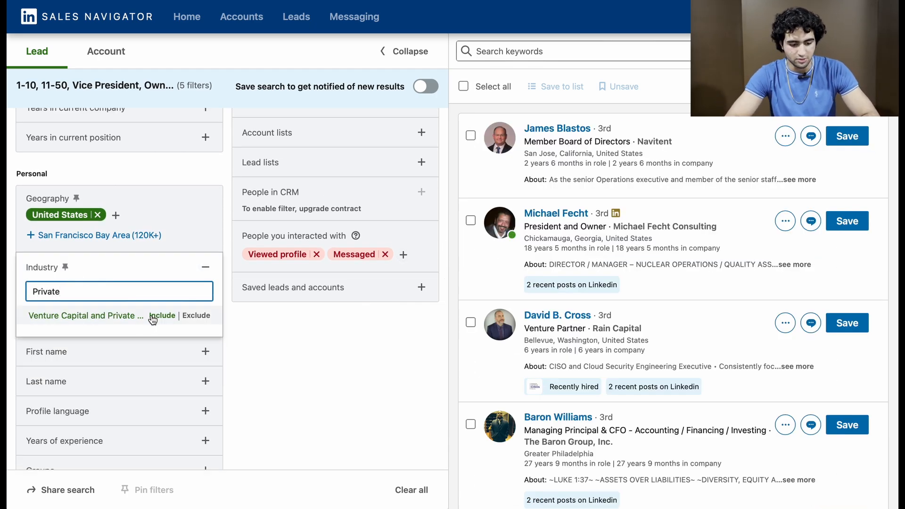
pyautogui.click(152, 319)
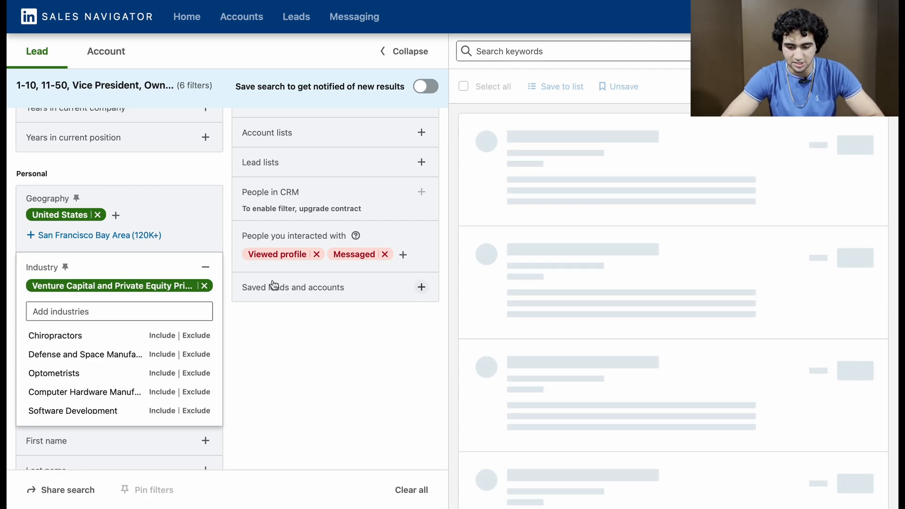
pyautogui.click(202, 271)
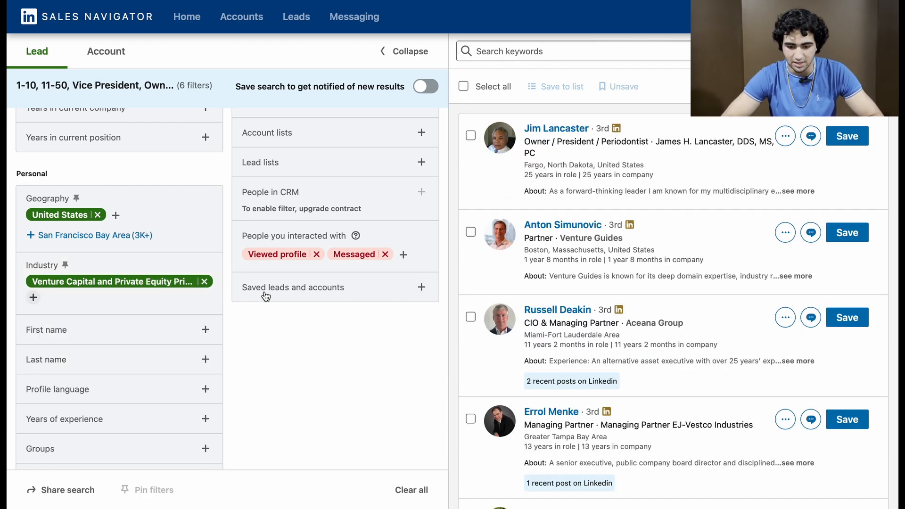
# Step: Review the applied filters and save the search with notifications for new results
pyautogui.scroll(7, 263, 294)
pyautogui.scroll(4, 266, 296)
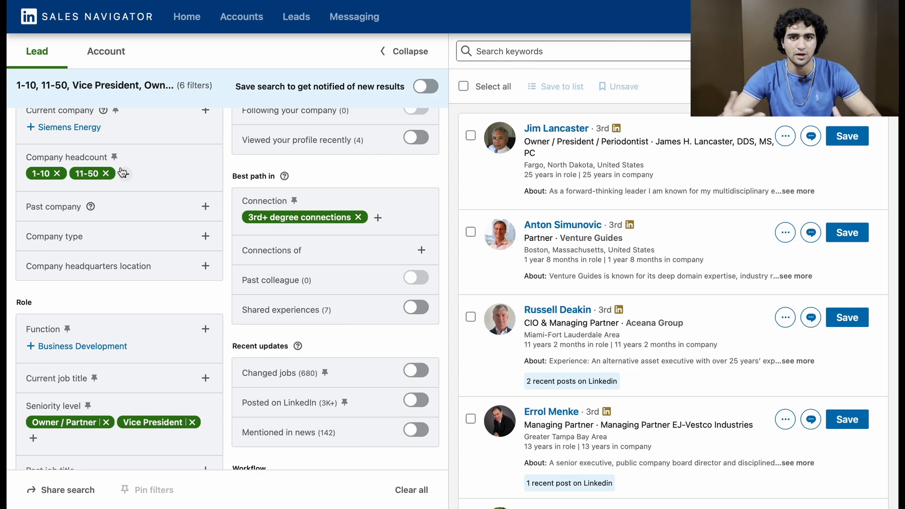
pyautogui.scroll(-10, 122, 172)
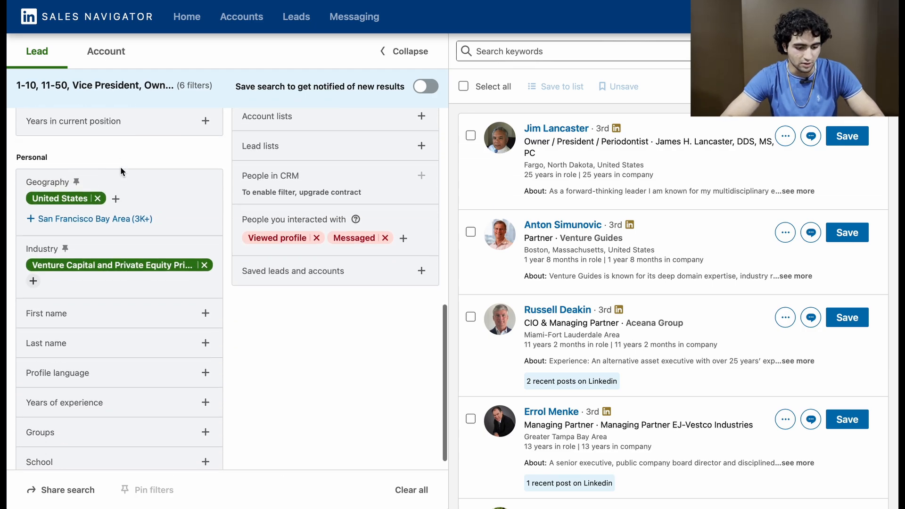
pyautogui.scroll(10, 215, 314)
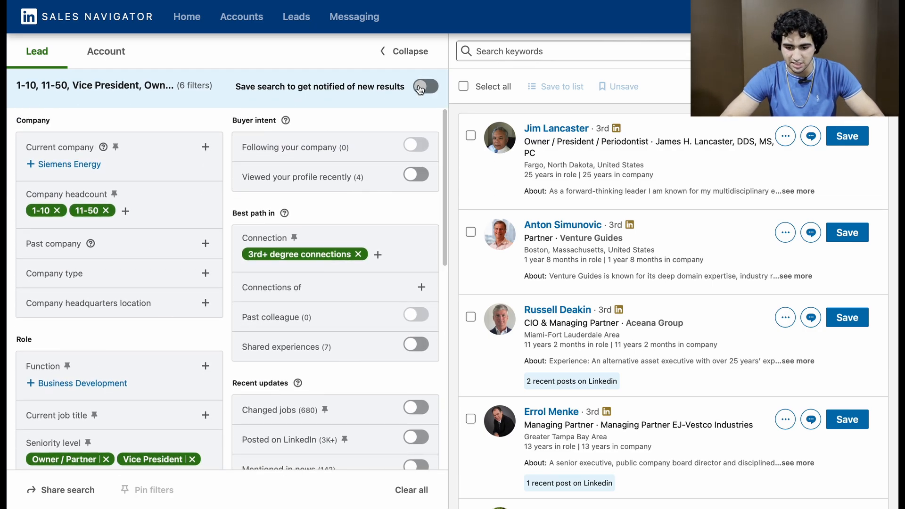
pyautogui.click(426, 86)
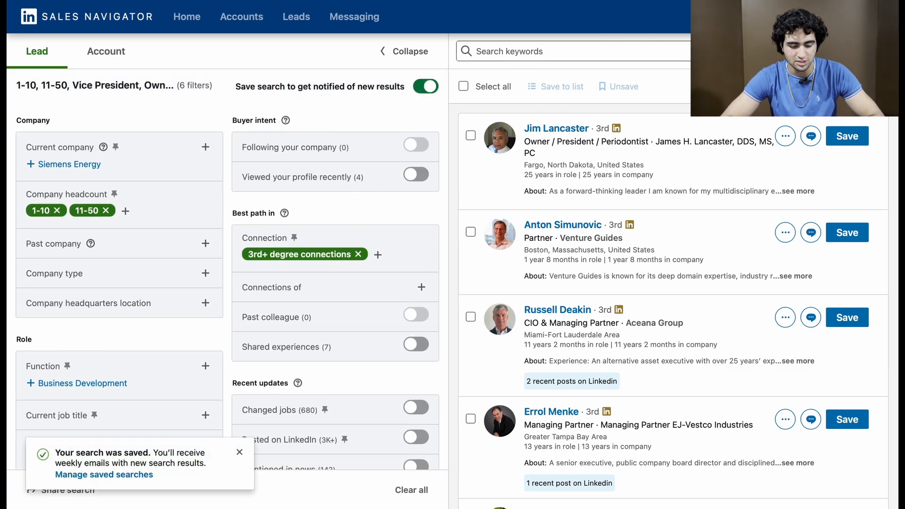
# Step: Open the saved searches and enter "PE / VC | US | 1-50 | Owner, VP" as the new search's name
pyautogui.click(847, 51)
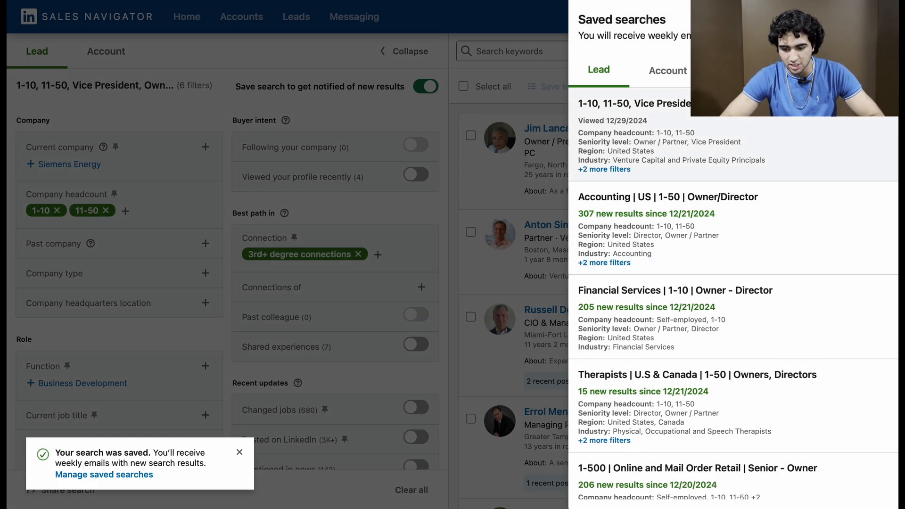
pyautogui.click(766, 104)
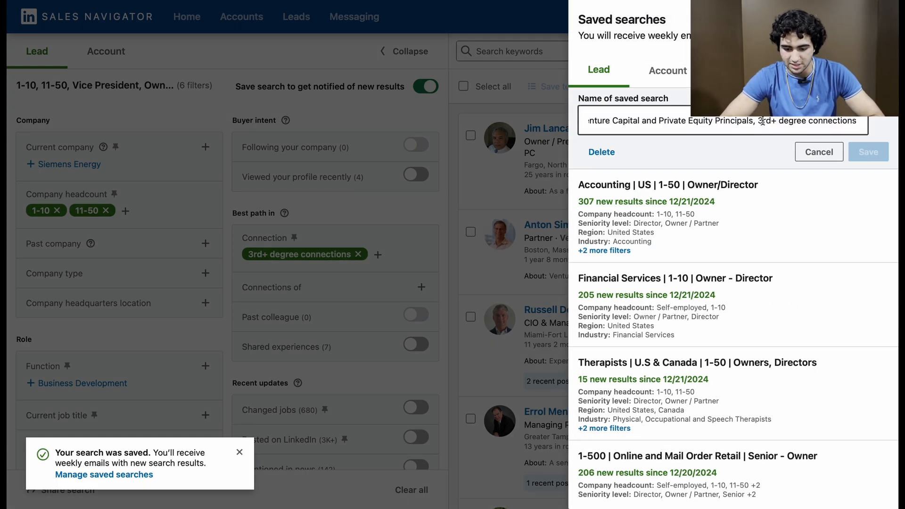
pyautogui.tripleClick(762, 121)
pyautogui.write('V')
pyautogui.press('BackSpace')
pyautogui.write('PE / V')
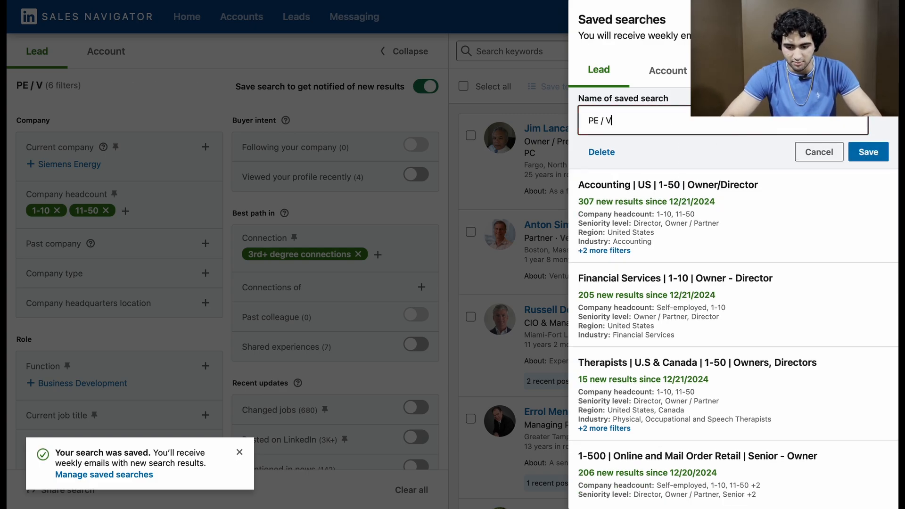
pyautogui.write('C | US')
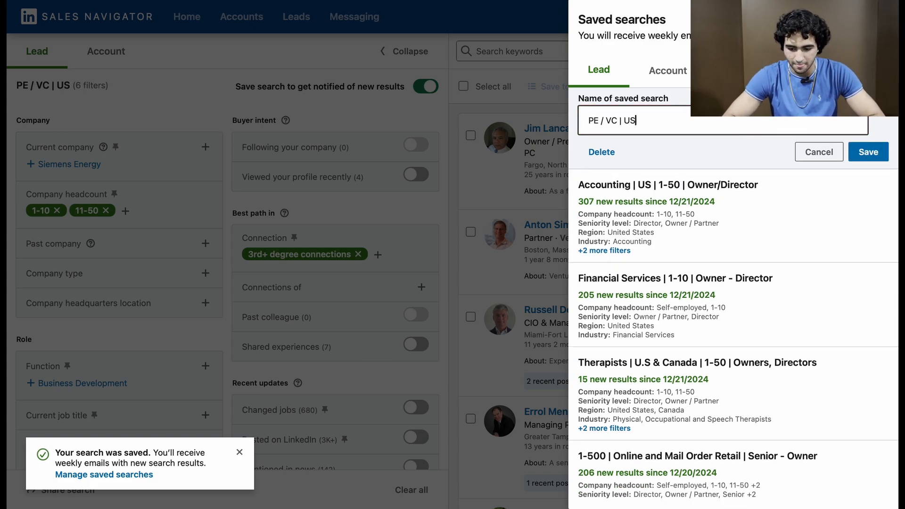
pyautogui.write(' | 1-5')
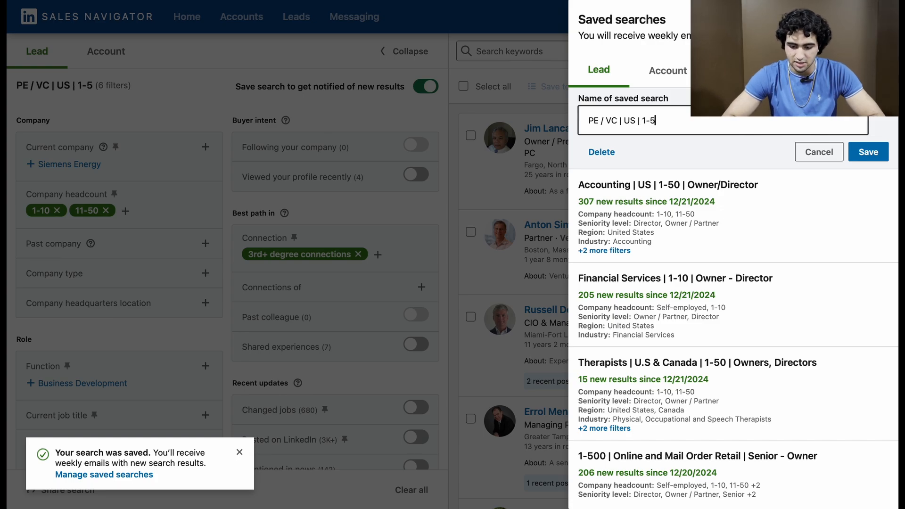
pyautogui.write('0 |')
pyautogui.write(' Owner, VP')
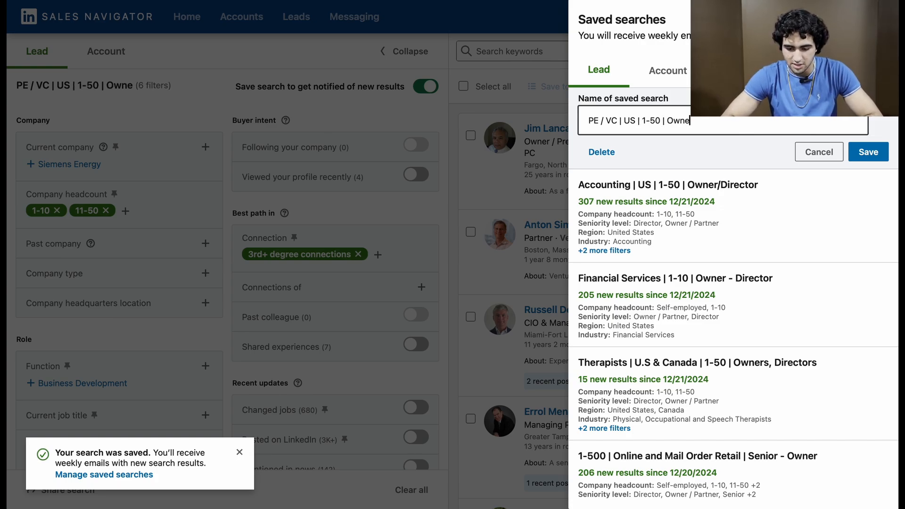
# Step: Expand Owner to Owner/Partner in the saved search's name and save the change
pyautogui.click(691, 122)
pyautogui.write('/Parte VP')
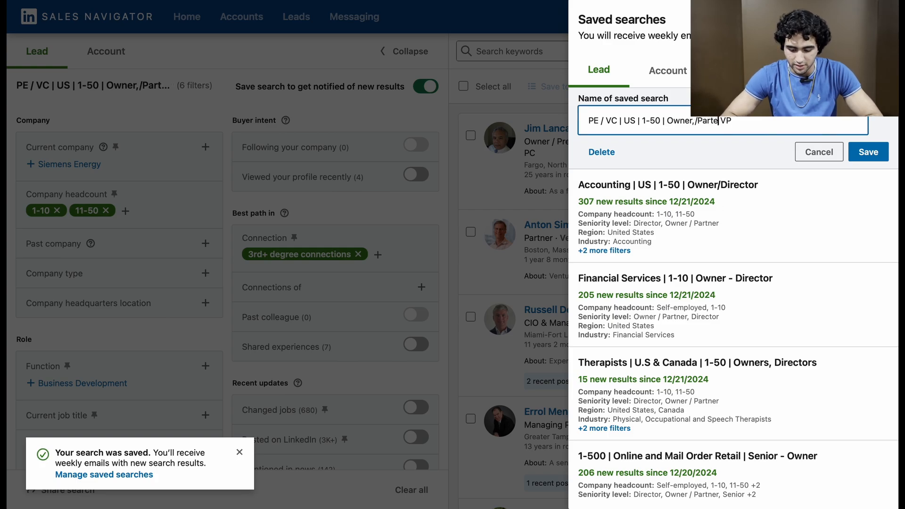
pyautogui.click(692, 121)
pyautogui.press('BackSpace')
pyautogui.press('BackSpace')
pyautogui.write('r')
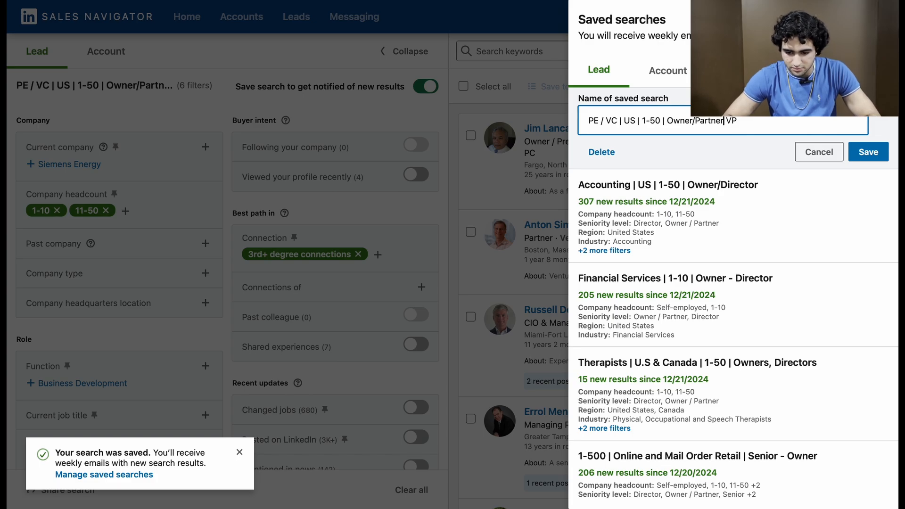
pyautogui.click(863, 155)
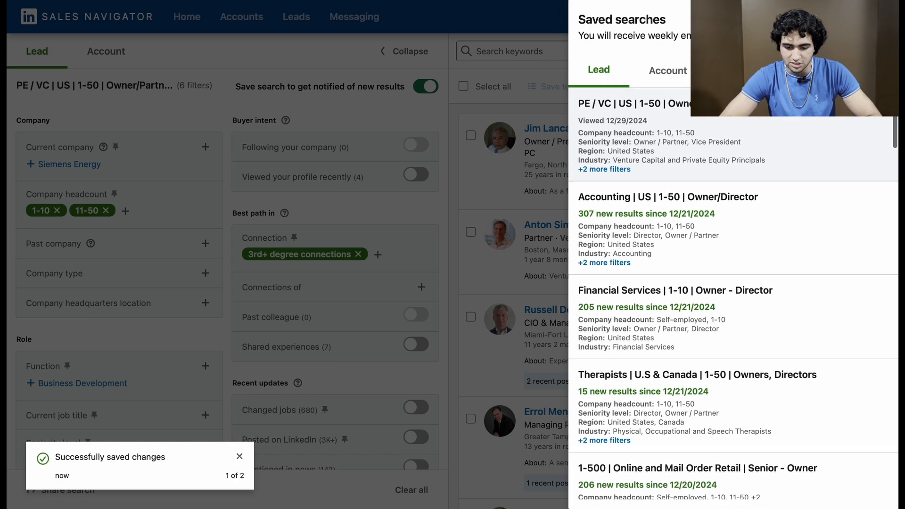
# Step: Look through the list of saved lead searches and close it
pyautogui.scroll(-20, 771, 309)
pyautogui.scroll(-5, 772, 309)
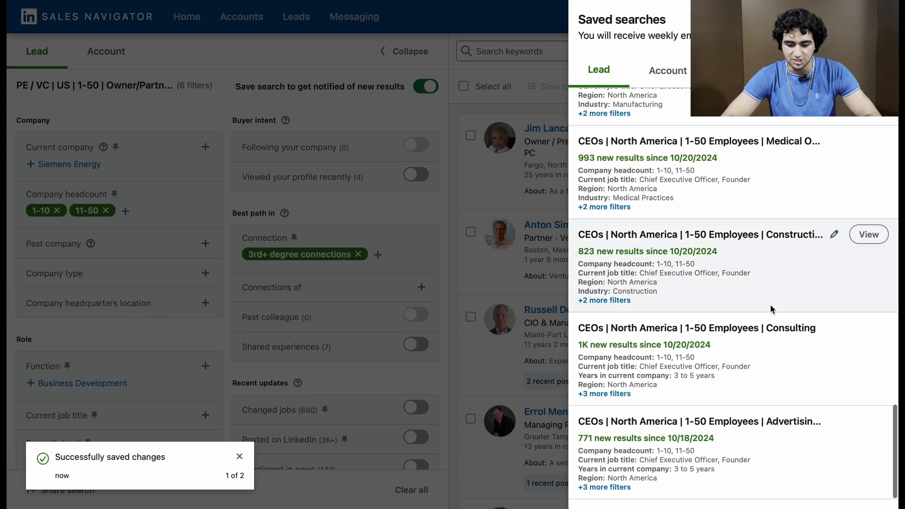
pyautogui.scroll(20, 772, 309)
pyautogui.scroll(-1, 772, 309)
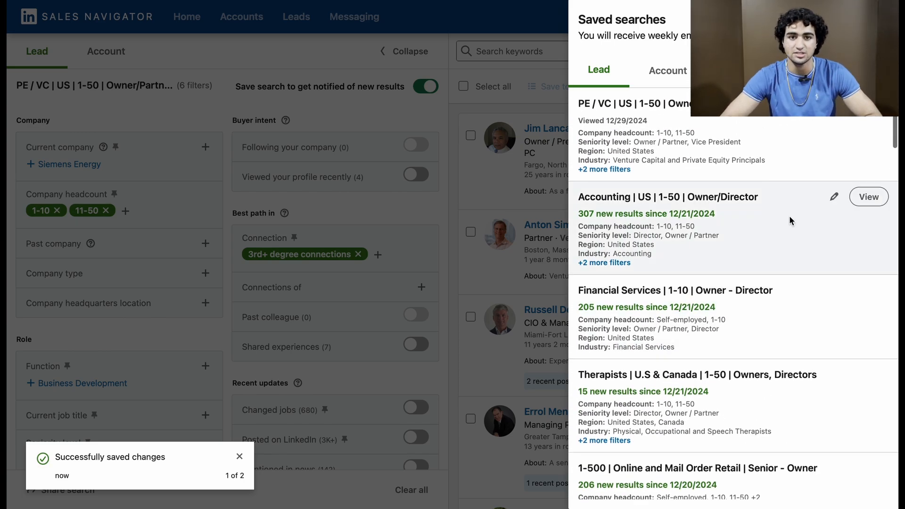
pyautogui.click(425, 202)
pyautogui.scroll(-1, 424, 202)
pyautogui.scroll(2, 424, 201)
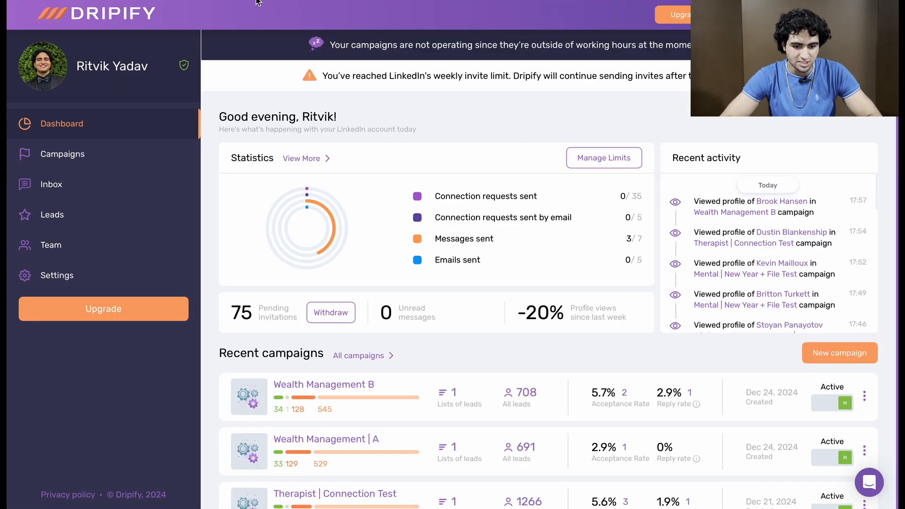
# Step: Switch to Dripify, start a new campaign and open the form for adding a list of leads from a LinkedIn search
pyautogui.click(29, 154)
pyautogui.click(838, 122)
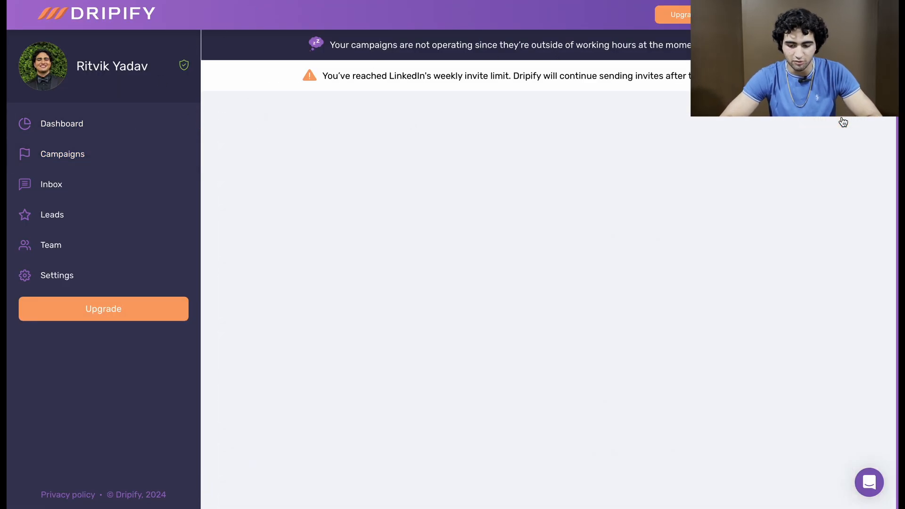
pyautogui.click(558, 353)
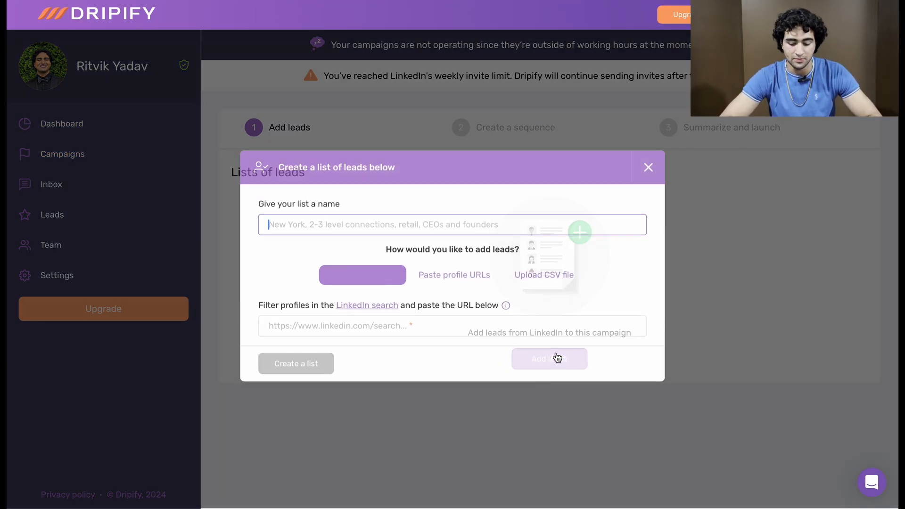
pyautogui.click(371, 326)
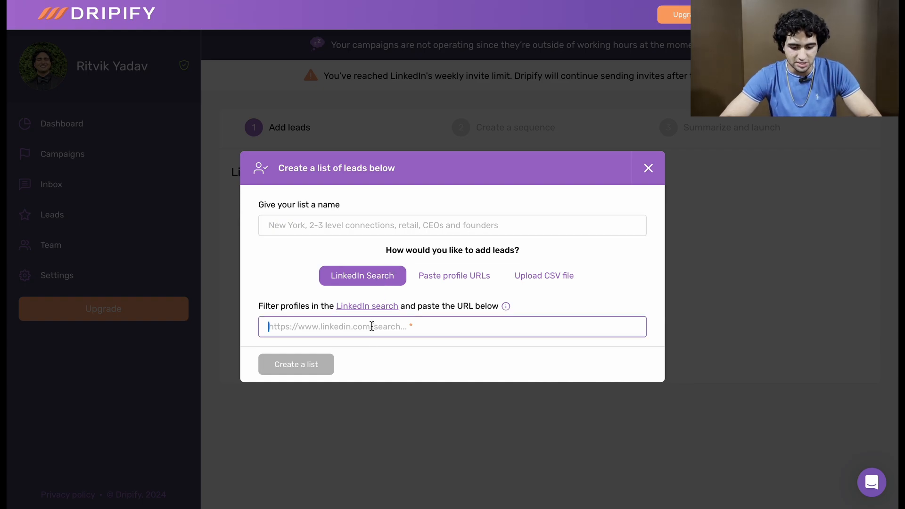
pyautogui.write('Automated LinkedIn Outreach - FREE RESOURCE')
pyautogui.press('super+a')
pyautogui.press('BackSpace')
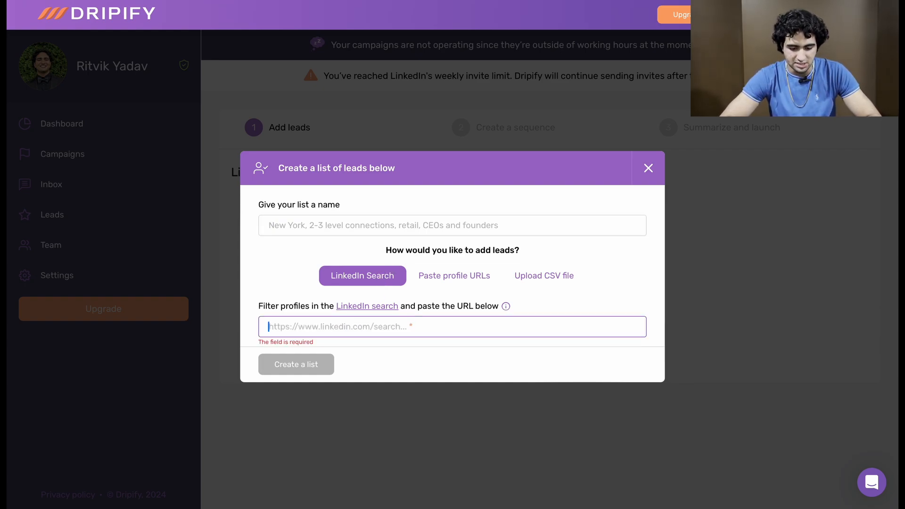
# Step: Copy the saved search's URL from Sales Navigator and paste it as the LinkedIn search URL of the Dripify lead list
pyautogui.hotkey('ctrl', 'shift', 'Tab')
pyautogui.press('super+l')
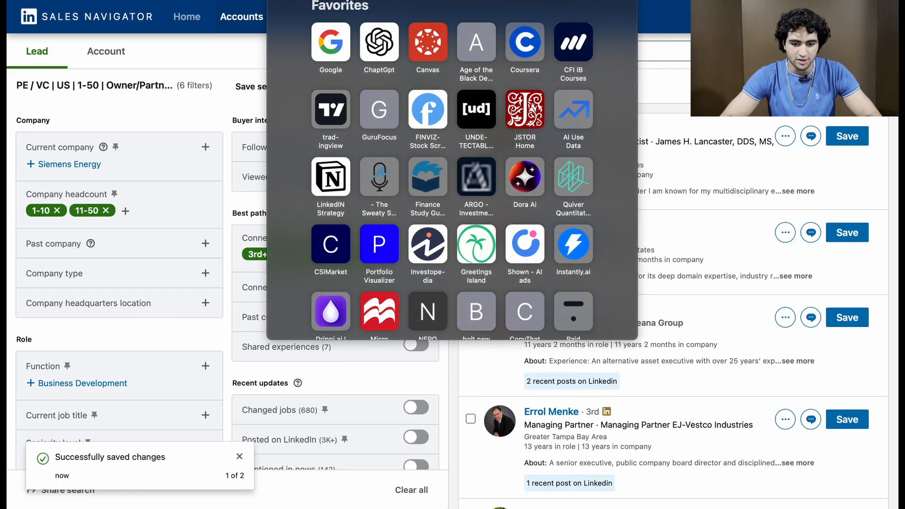
pyautogui.press('Escape')
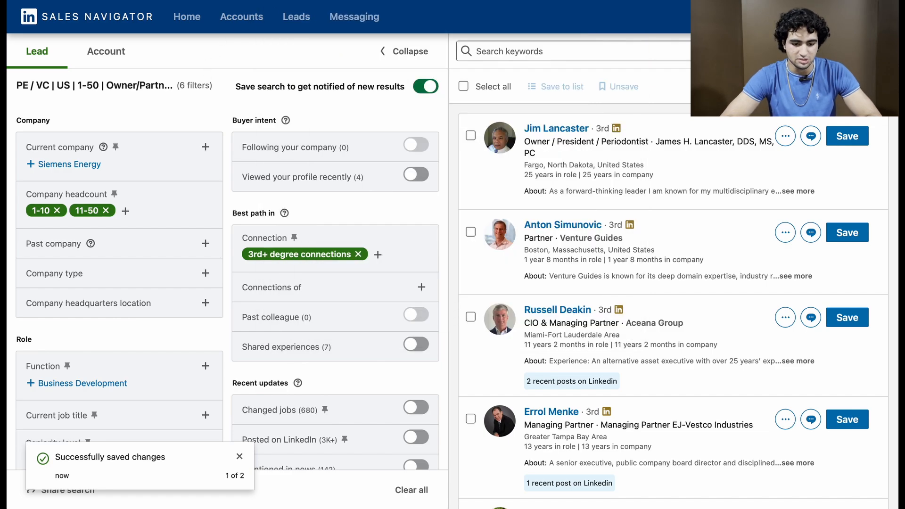
pyautogui.hotkey('ctrl', 'Tab')
pyautogui.press('super+v')
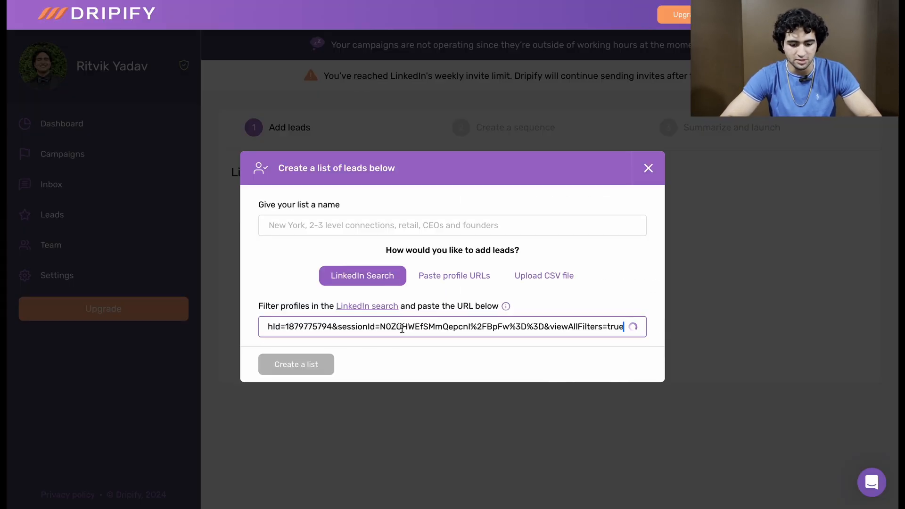
# Step: Copy the saved search's name from Sales Navigator and name the Dripify list "PE / VC | US | 1-50 | Owner/Partner, VP"
pyautogui.click(447, 225)
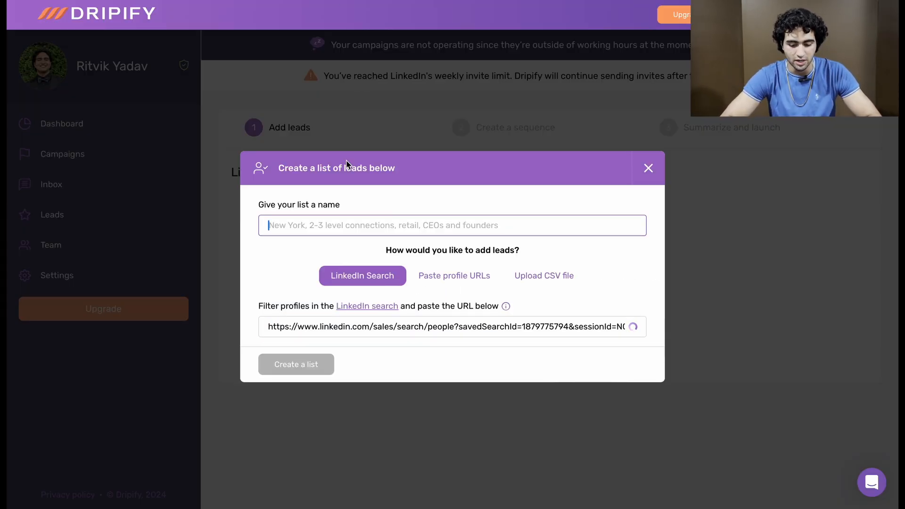
pyautogui.hotkey('ctrl', 'shift', 'Tab')
pyautogui.click(848, 50)
pyautogui.click(880, 104)
pyautogui.press('super+a')
pyautogui.press('super+c')
pyautogui.hotkey('ctrl', 'Tab')
pyautogui.press('super+v')
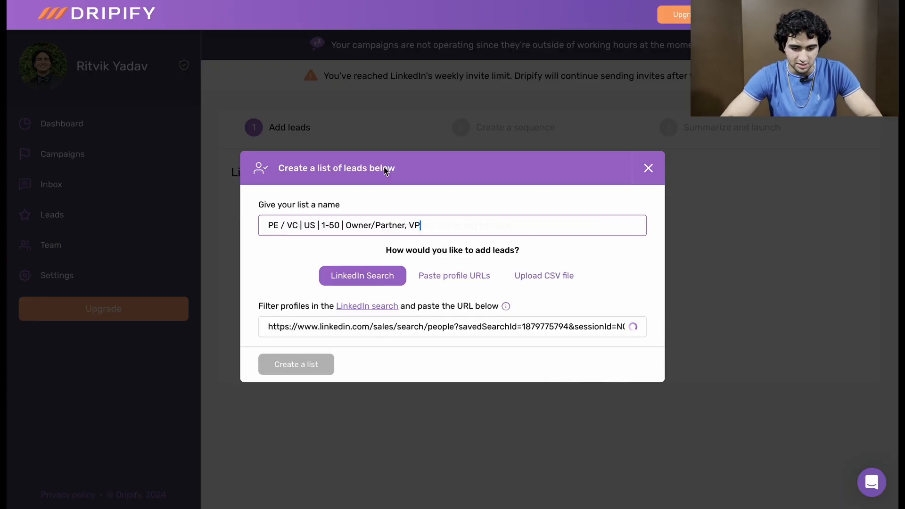
# Step: Create the lead list with 1000 users and continue to the campaign's sequence stage
pyautogui.click(553, 359)
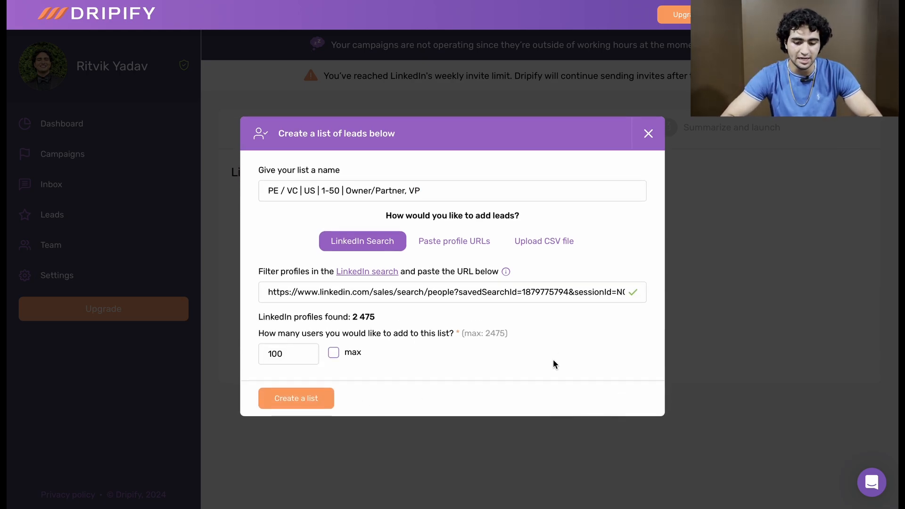
pyautogui.click(304, 347)
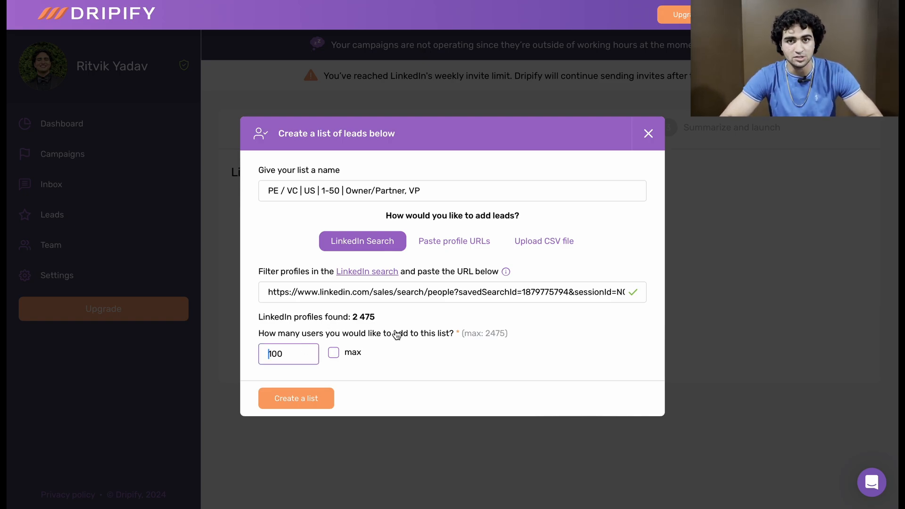
pyautogui.click(272, 394)
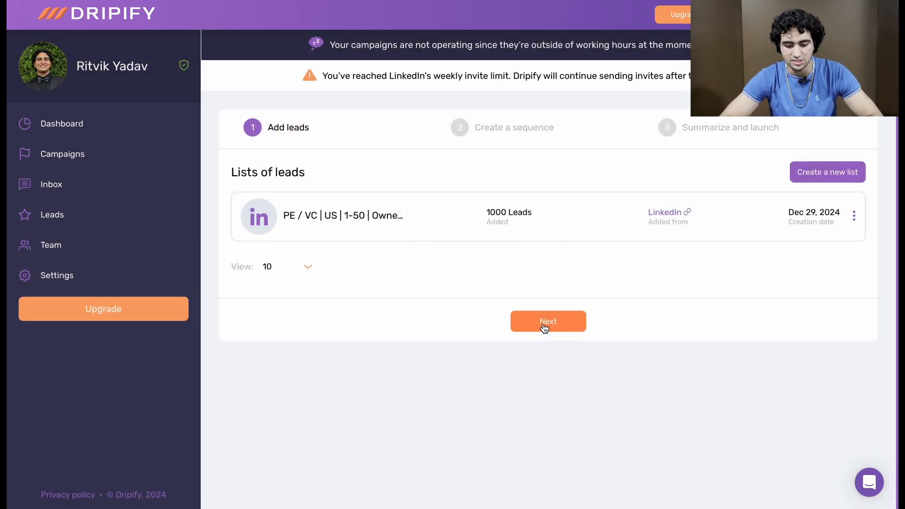
pyautogui.click(546, 321)
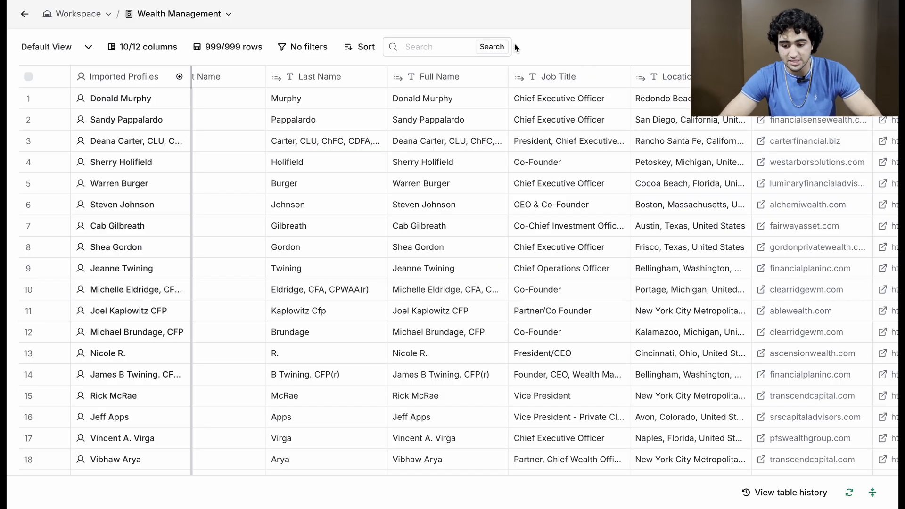
# Step: Switch to Clay, return to the workspace from the Wealth Management table and start a new table with Find people
pyautogui.click(27, 14)
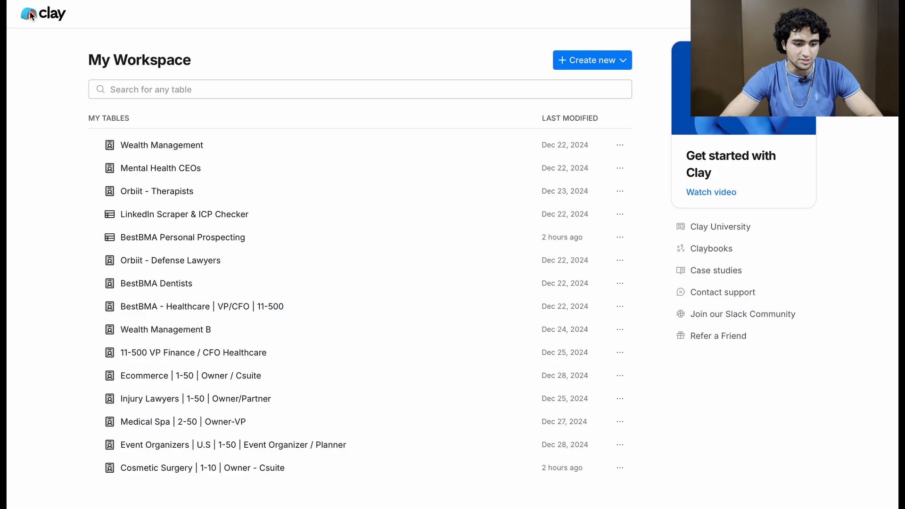
pyautogui.click(574, 57)
pyautogui.click(593, 112)
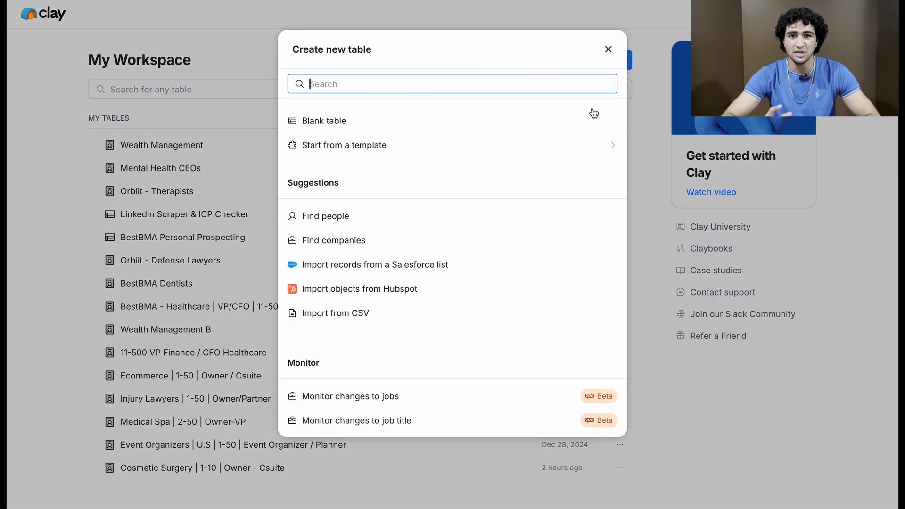
pyautogui.click(500, 215)
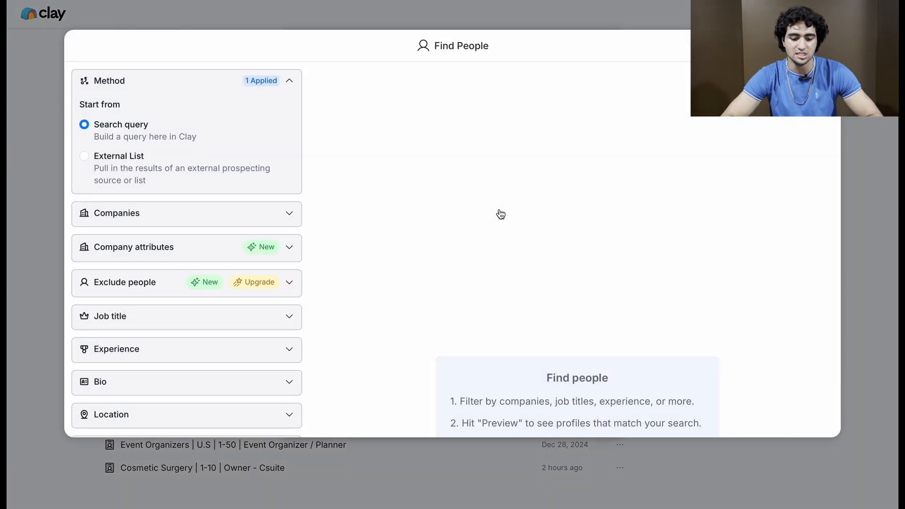
# Step: Add "Private Equity" and "Venture Capital" as included description keywords in the company attributes
pyautogui.click(232, 241)
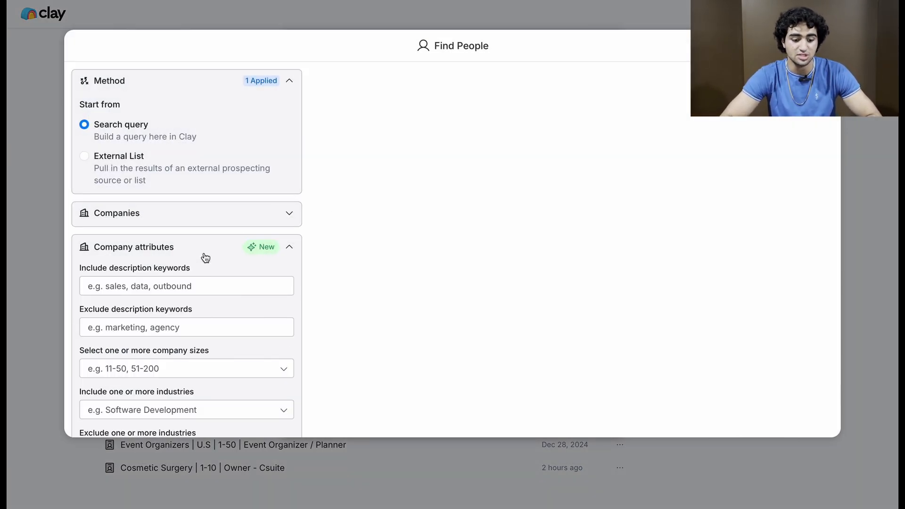
pyautogui.scroll(-3, 204, 226)
pyautogui.click(206, 172)
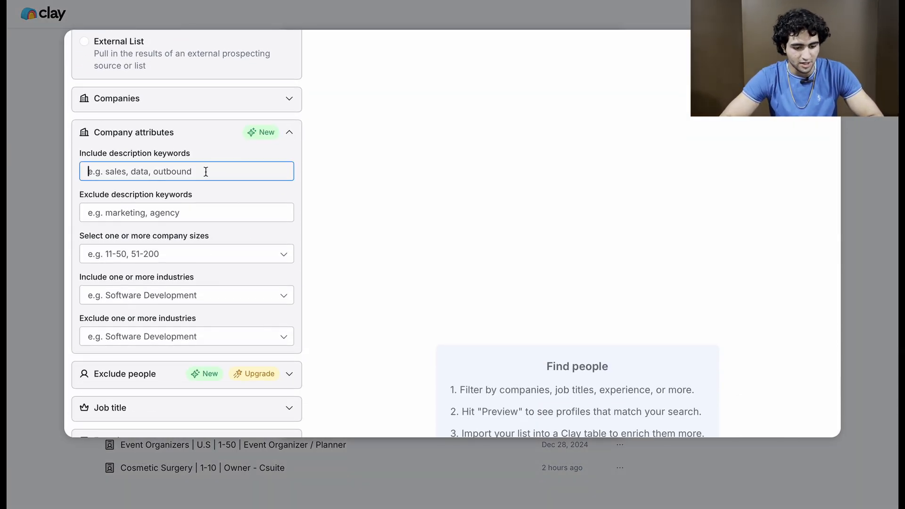
pyautogui.write('Peovat')
pyautogui.press('BackSpace')
pyautogui.press('BackSpace')
pyautogui.press('BackSpace')
pyautogui.press('BackSpace')
pyautogui.write('ivate Equirtt')
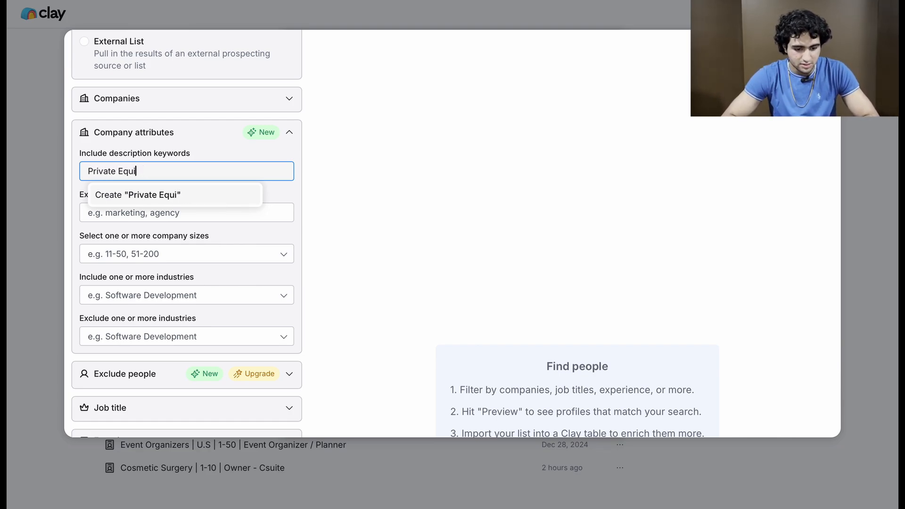
pyautogui.press('Return')
pyautogui.write('Venc')
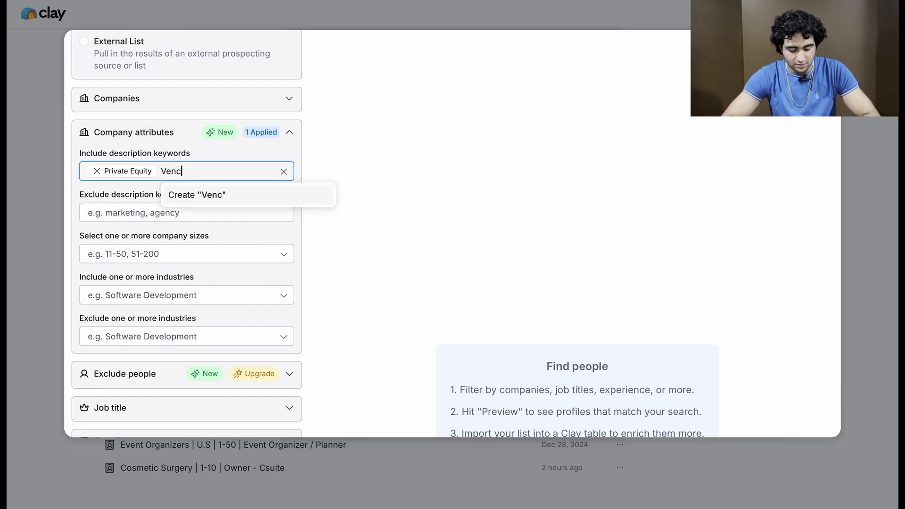
pyautogui.press('BackSpace')
pyautogui.write('ture Capital')
pyautogui.press('Return')
# Step: Add "Private Equity Firm", "Asset Management Firm" and "Venture Capital Firm" to the included description keywords
pyautogui.write('Private')
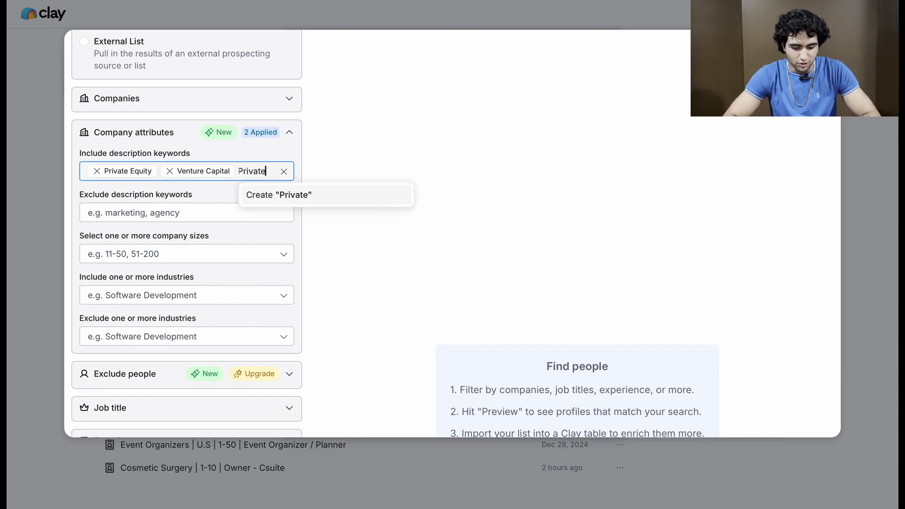
pyautogui.write(' Equity Firm')
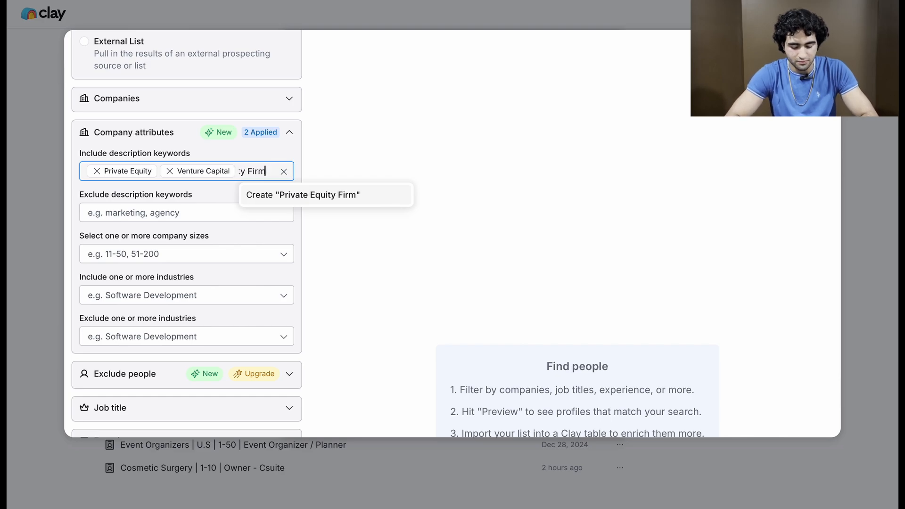
pyautogui.press('Return')
pyautogui.write('Asset Man')
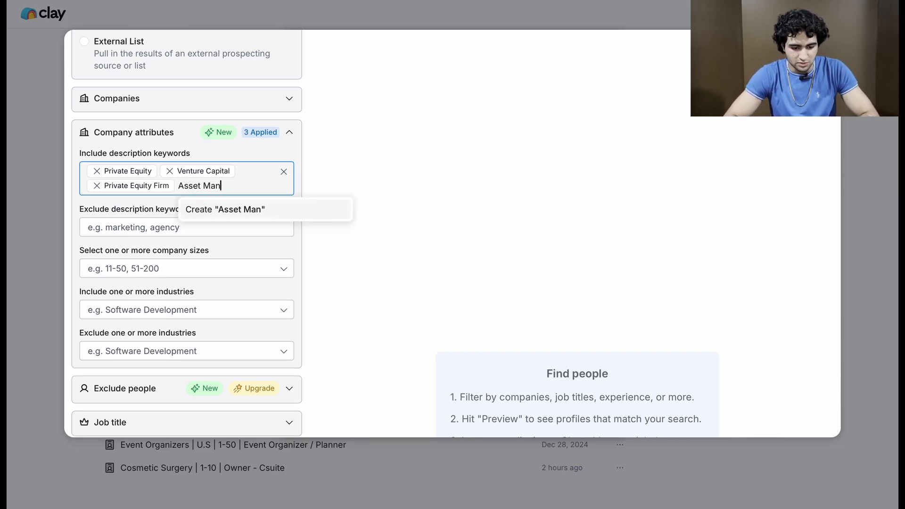
pyautogui.write('agement Firm')
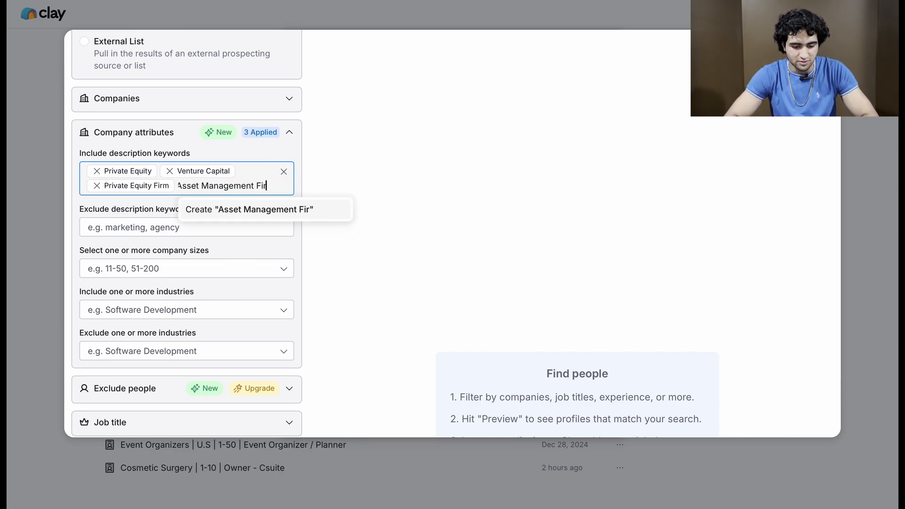
pyautogui.press('Return')
pyautogui.write('Venture Capital Firm')
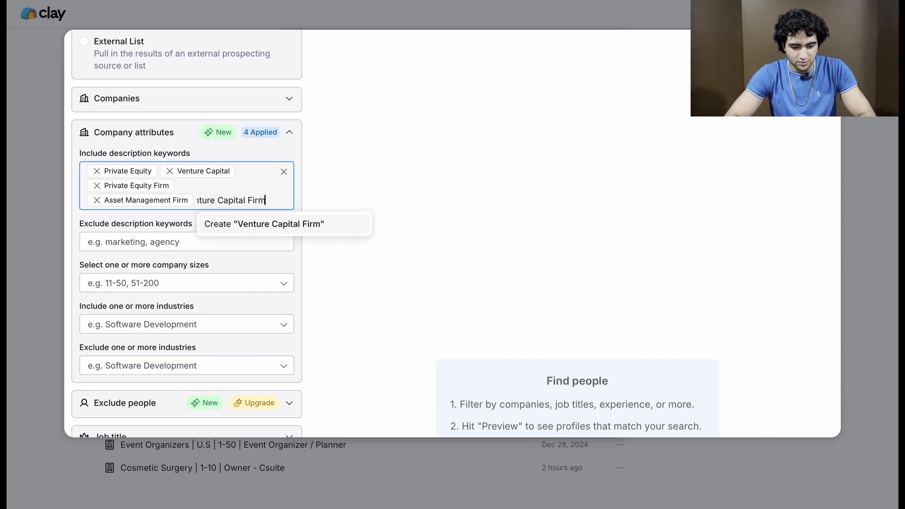
pyautogui.press('Return')
# Step: Switch to Sales Navigator and look through the industries offered in the saved search's Industry filter
pyautogui.scroll(-2, 178, 174)
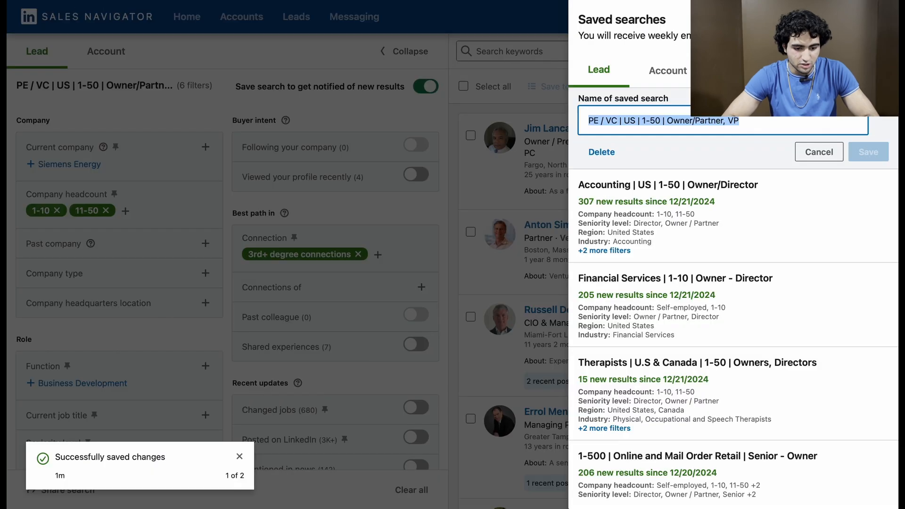
pyautogui.click(131, 148)
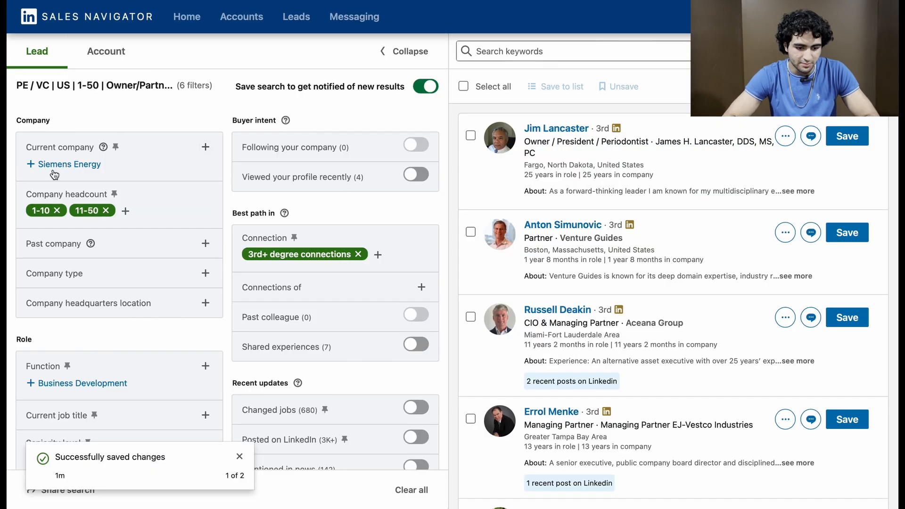
pyautogui.scroll(-10, 47, 239)
pyautogui.scroll(3, 47, 240)
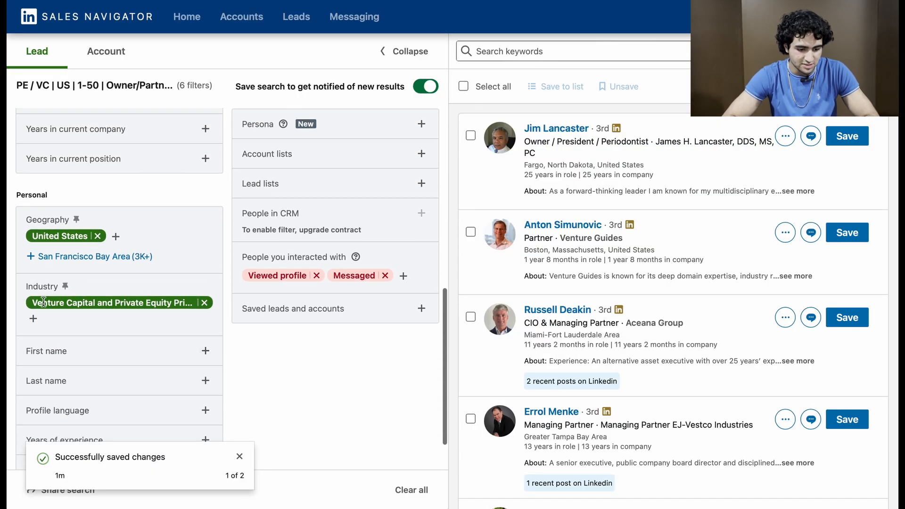
pyautogui.click(35, 318)
pyautogui.scroll(-5, 125, 289)
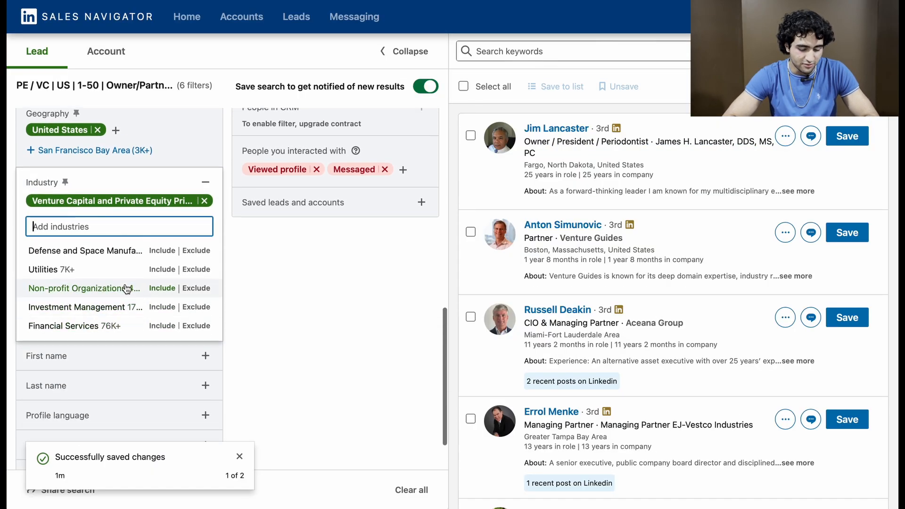
pyautogui.scroll(-5, 126, 289)
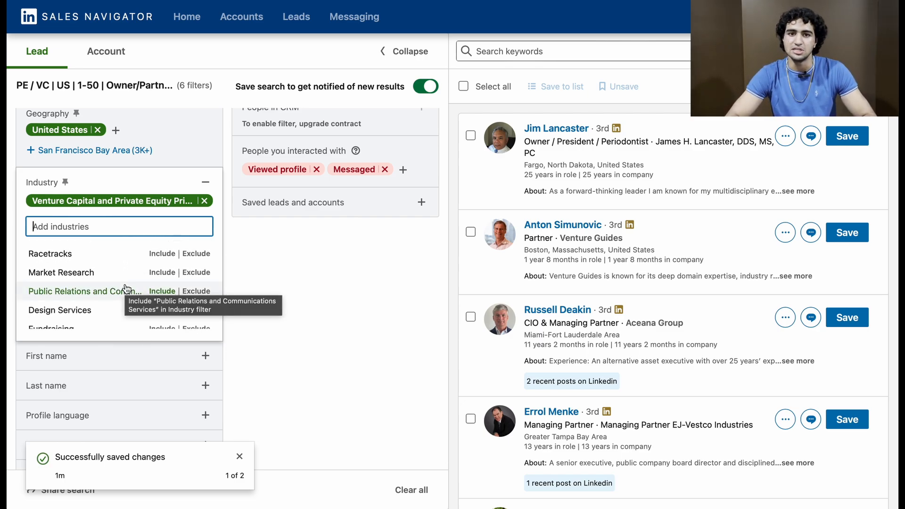
pyautogui.scroll(-10, 126, 288)
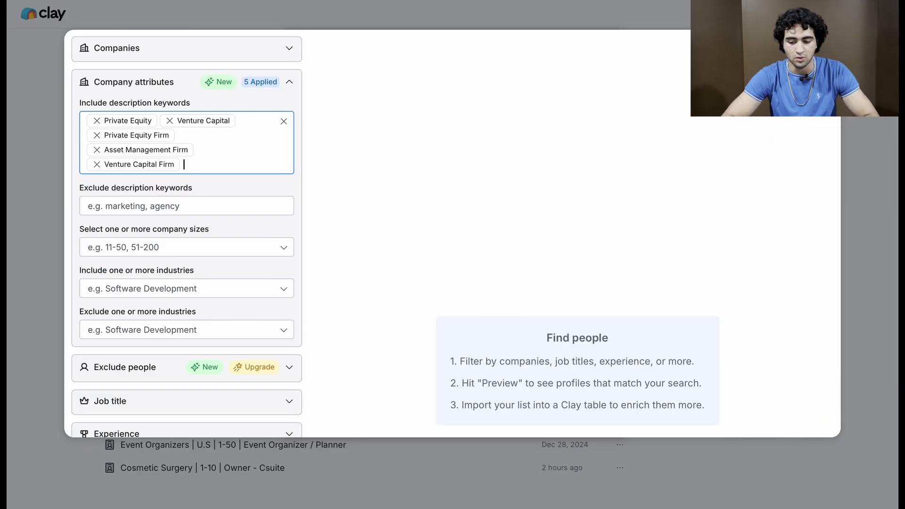
# Step: Back in Clay, limit the company sizes to 2-10 employees and 11-50 employees
pyautogui.click(179, 247)
pyautogui.click(149, 290)
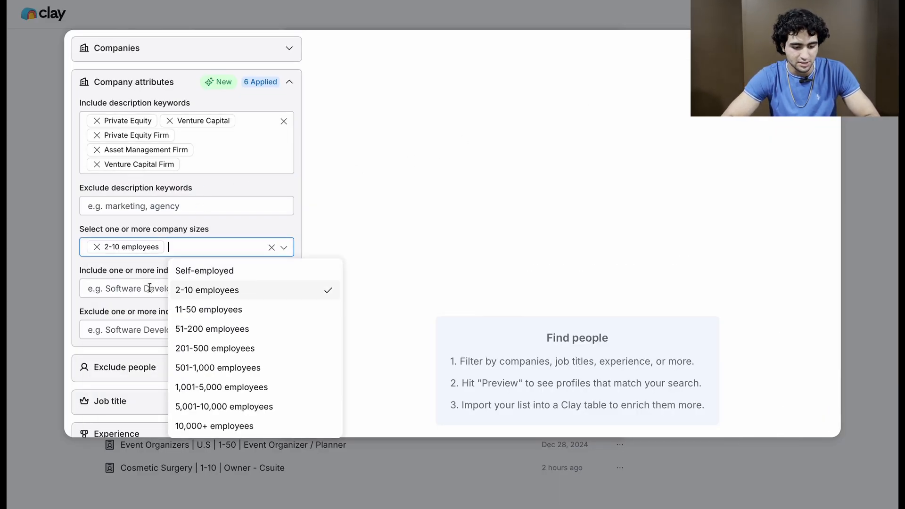
pyautogui.click(194, 309)
pyautogui.click(337, 205)
# Step: Limit the job title levels to Owner, Partner and C-suite
pyautogui.scroll(-5, 169, 243)
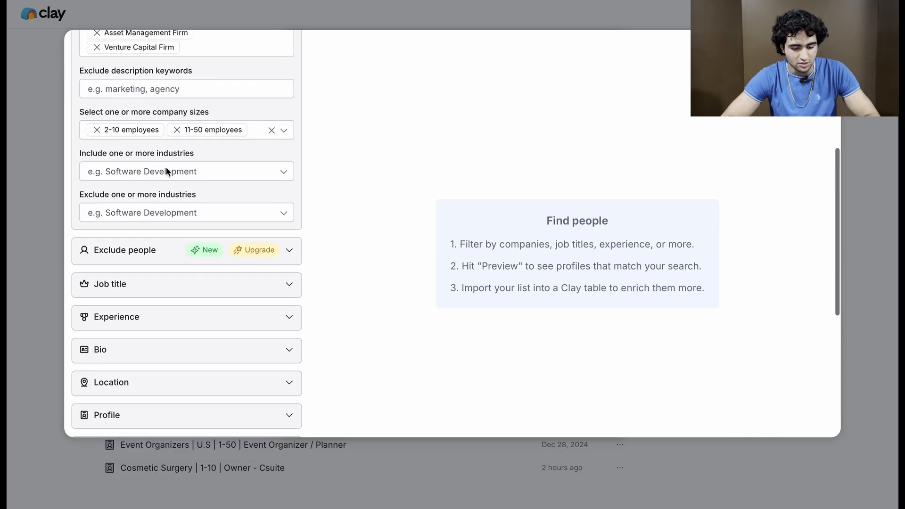
pyautogui.click(149, 179)
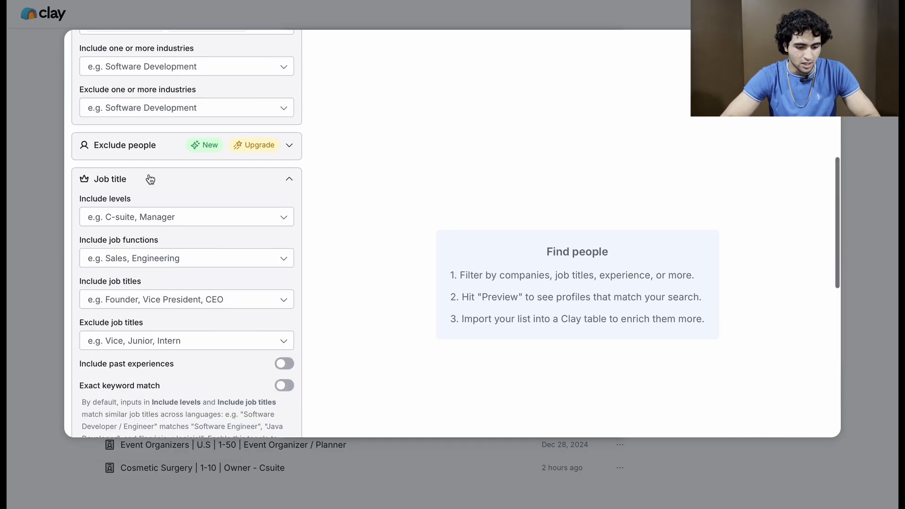
pyautogui.click(141, 216)
pyautogui.click(136, 238)
pyautogui.click(163, 259)
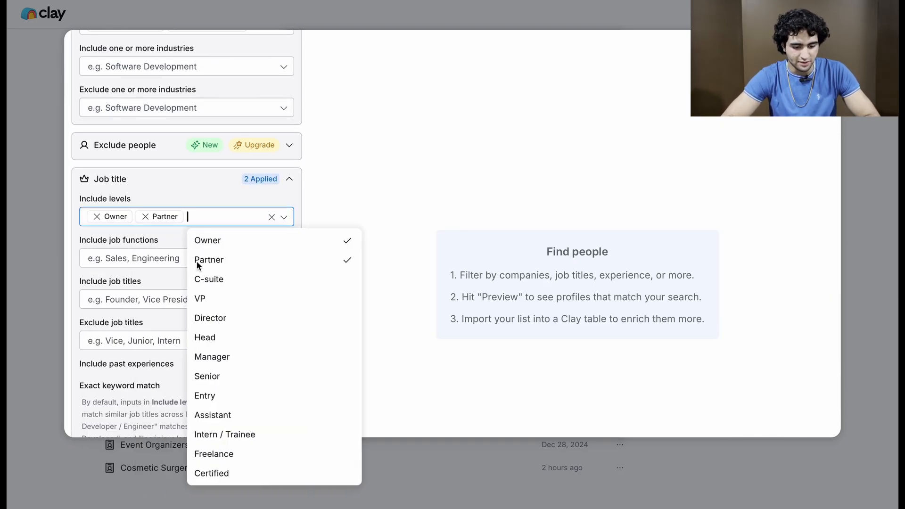
pyautogui.click(234, 278)
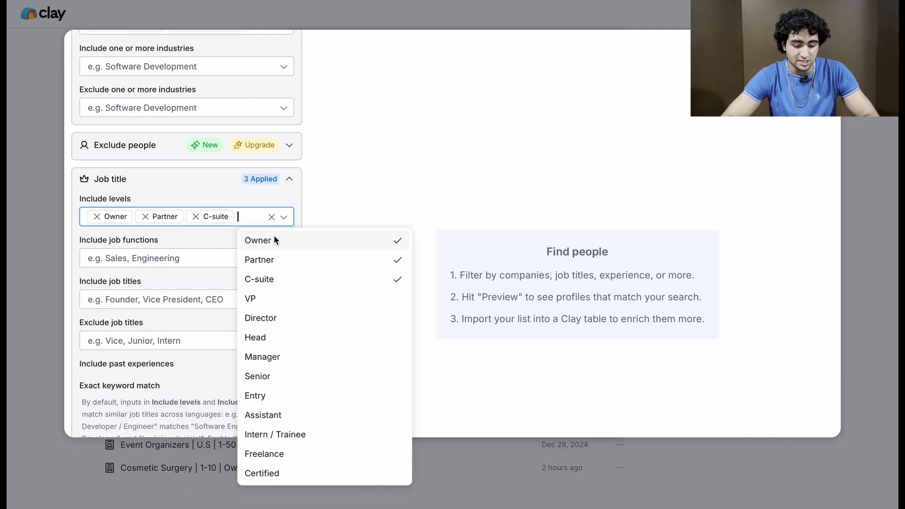
pyautogui.click(343, 177)
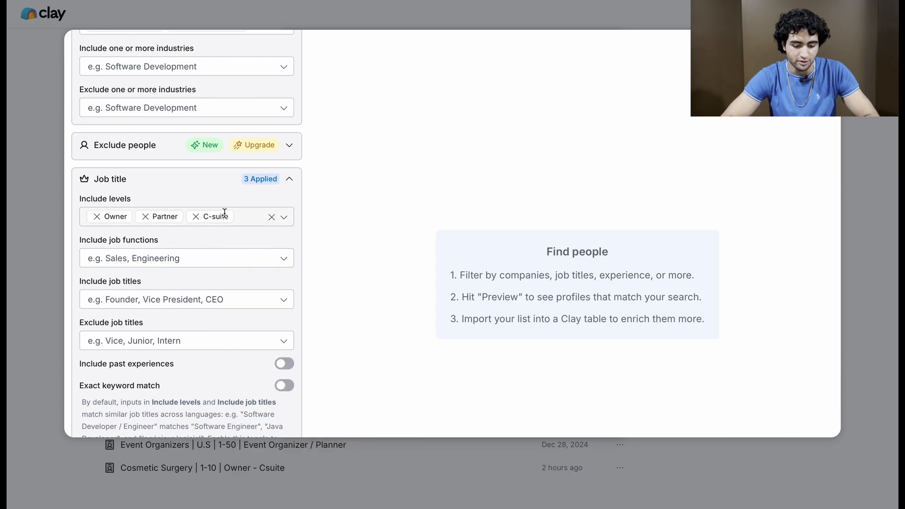
# Step: Restrict the people's location to the United States as the included country
pyautogui.scroll(-5, 204, 142)
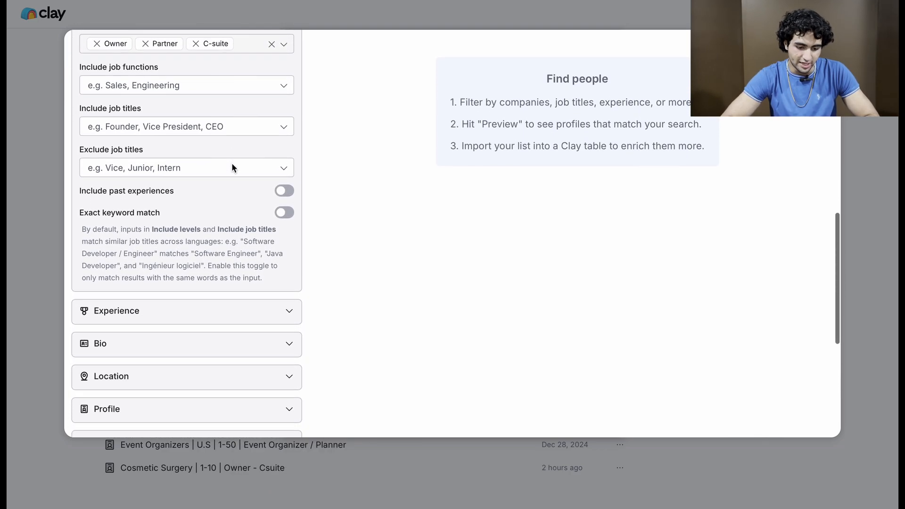
pyautogui.scroll(-3, 232, 168)
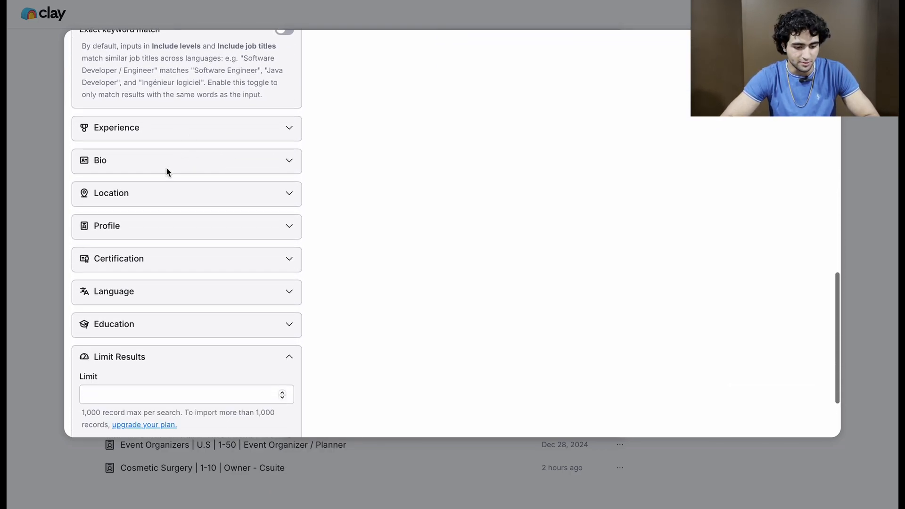
pyautogui.click(161, 193)
pyautogui.click(146, 227)
pyautogui.write('United')
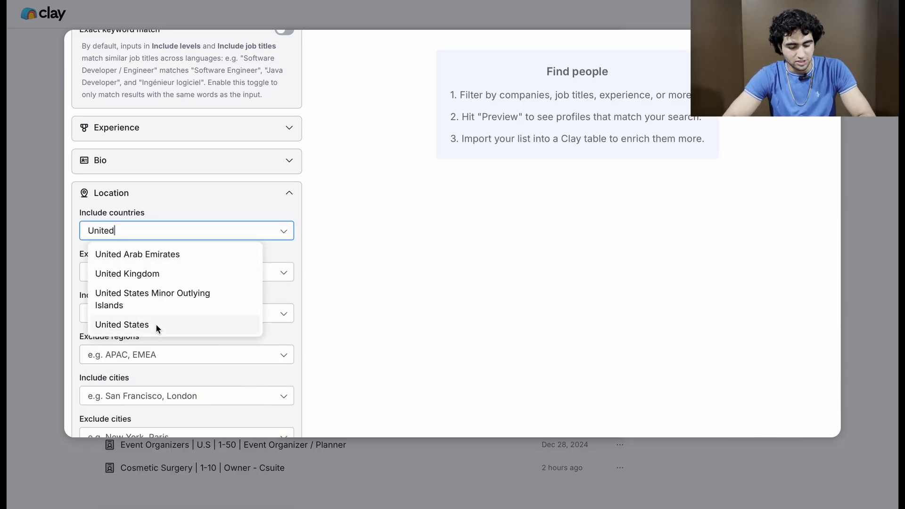
pyautogui.click(155, 324)
pyautogui.click(206, 199)
# Step: Generate a preview of the people matching the filters and look through the resulting profiles
pyautogui.scroll(10, 205, 200)
pyautogui.scroll(-10, 206, 199)
pyautogui.click(185, 419)
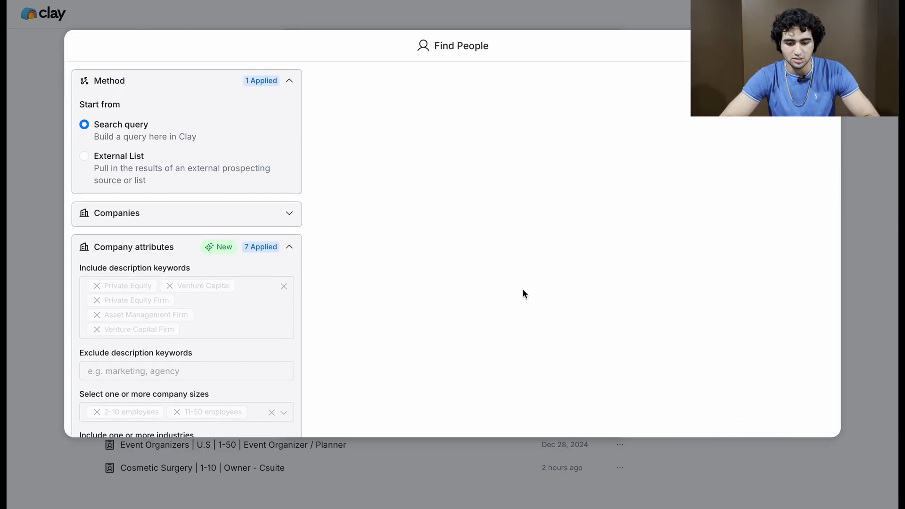
pyautogui.scroll(-12, 522, 290)
pyautogui.scroll(10, 507, 283)
pyautogui.scroll(2, 514, 230)
pyautogui.scroll(-9, 536, 204)
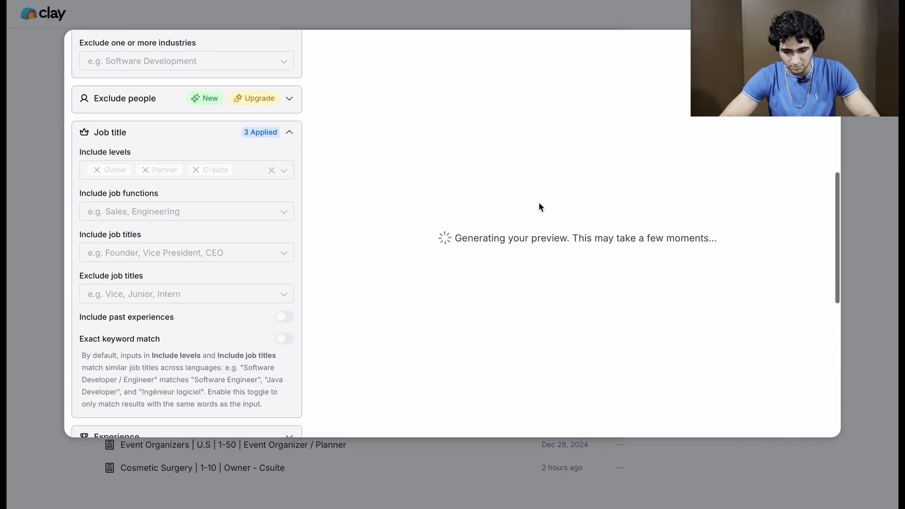
pyautogui.scroll(-8, 698, 305)
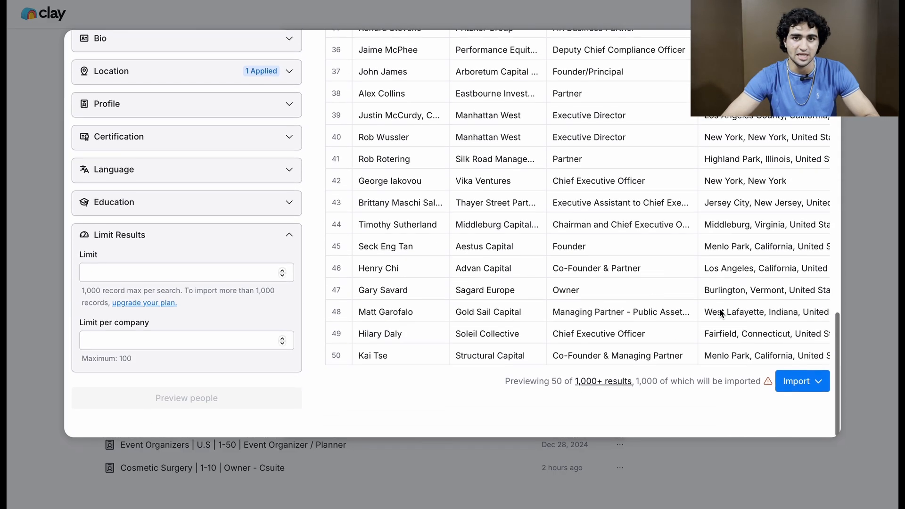
# Step: Import the previewed people into a new table without any additional enrichments
pyautogui.click(800, 402)
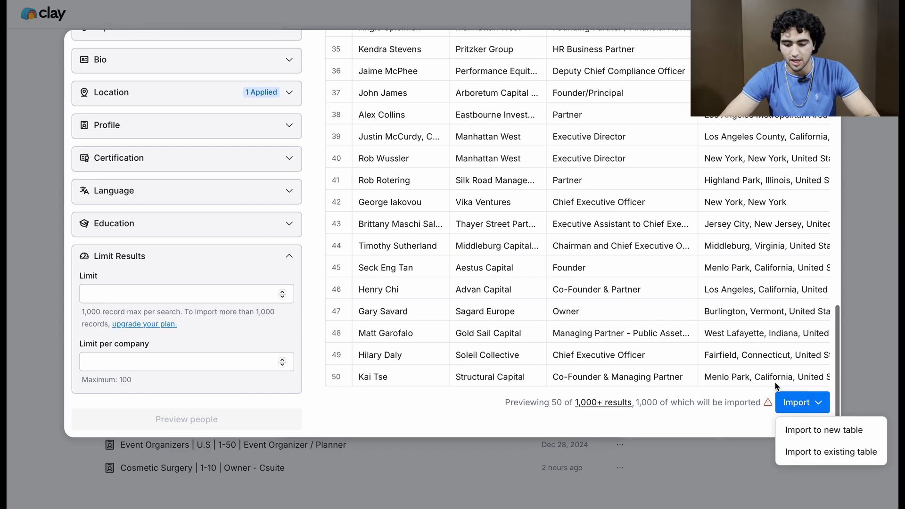
pyautogui.click(795, 430)
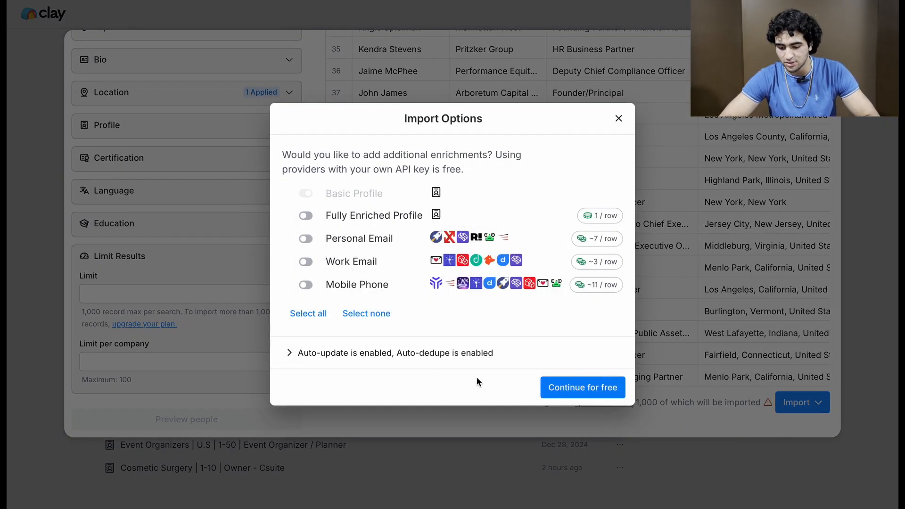
pyautogui.click(557, 389)
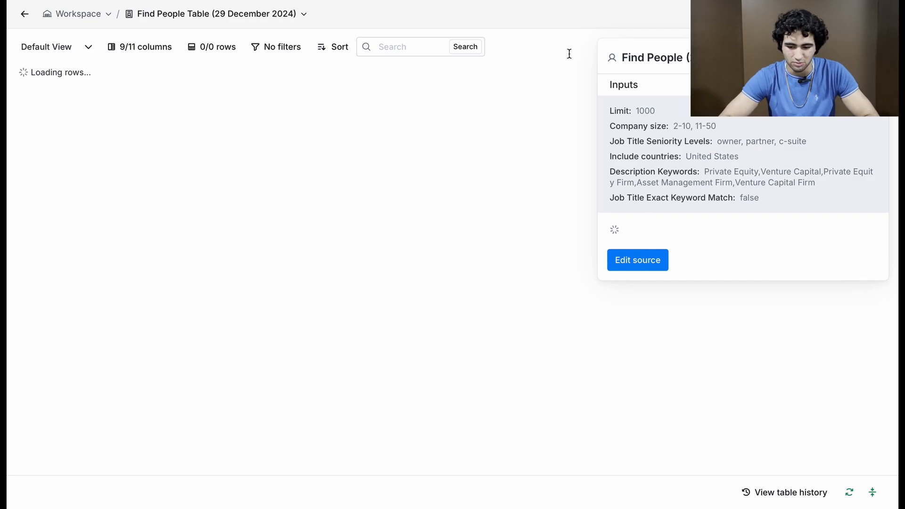
# Step: Rename the table "PE / VC | 2-50 | U.S | Owner - CSuite" and close the source details
pyautogui.click(293, 18)
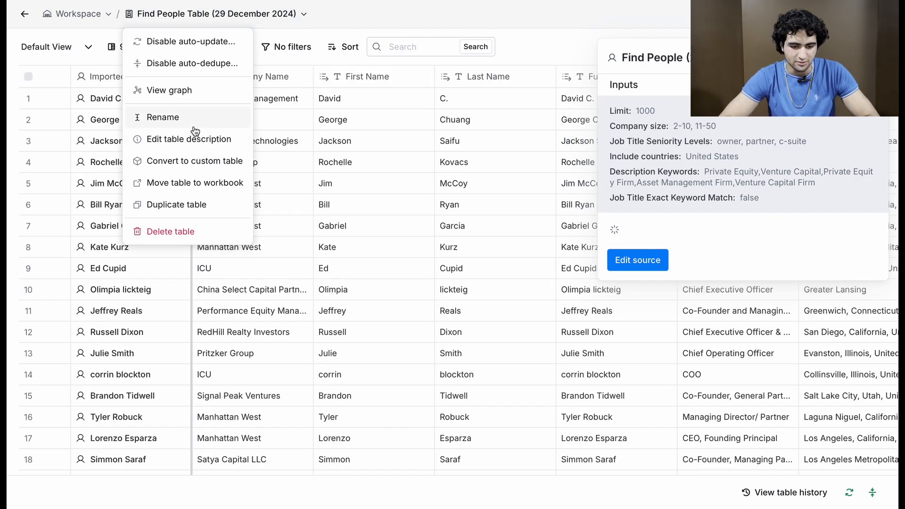
pyautogui.click(191, 123)
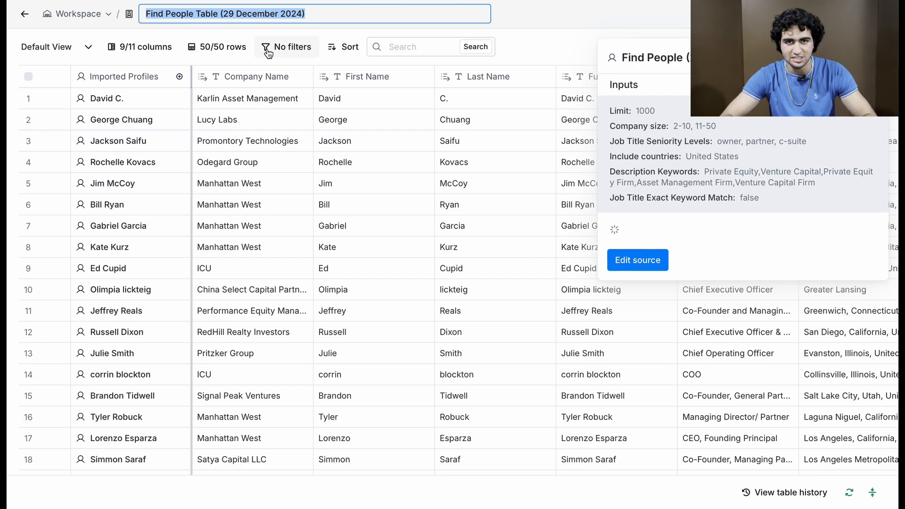
pyautogui.write('P')
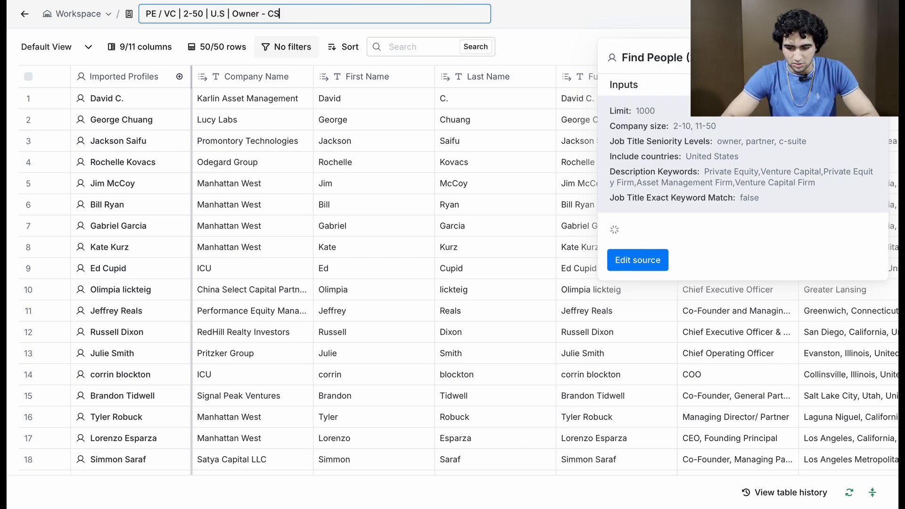
pyautogui.press('Return')
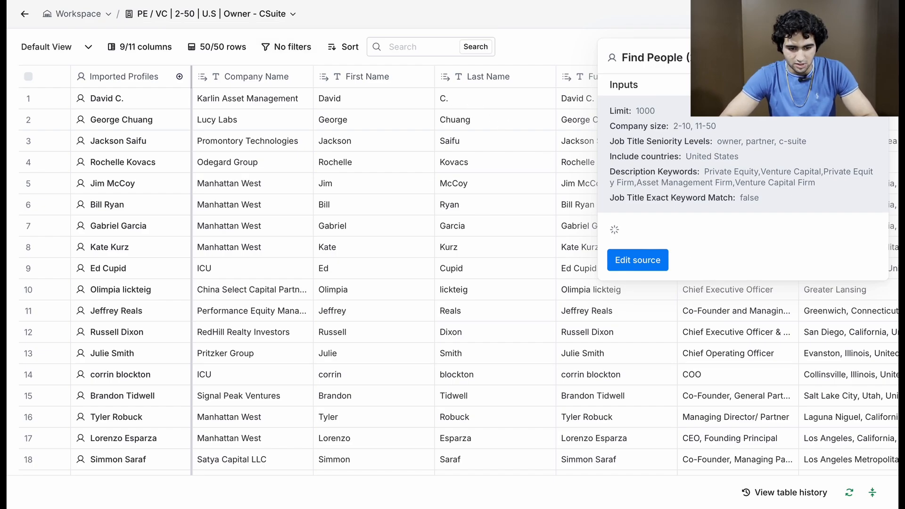
pyautogui.click(873, 58)
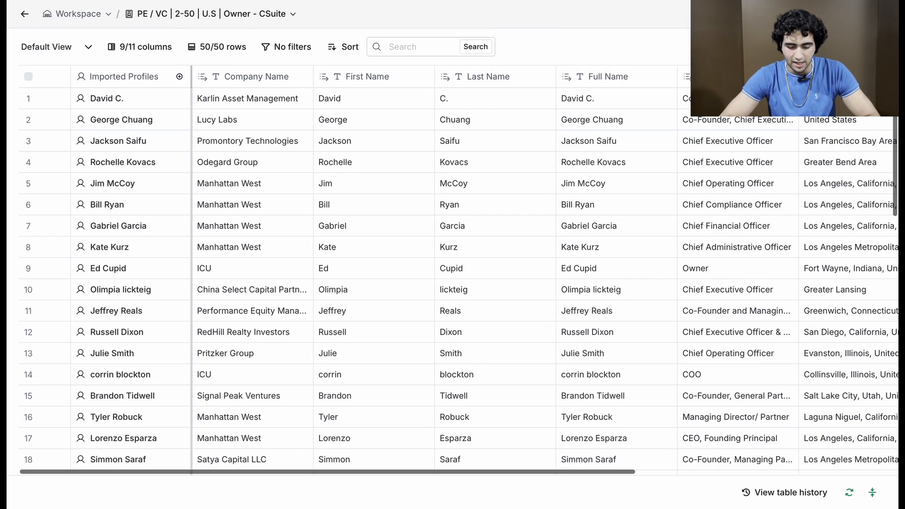
# Step: Export the people table as a CSV download and close the export dialogs
pyautogui.click(770, 46)
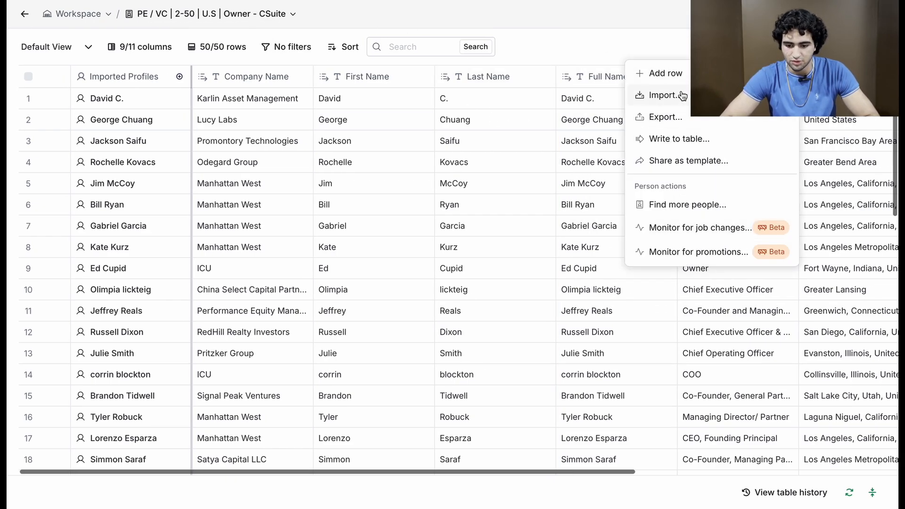
pyautogui.click(681, 118)
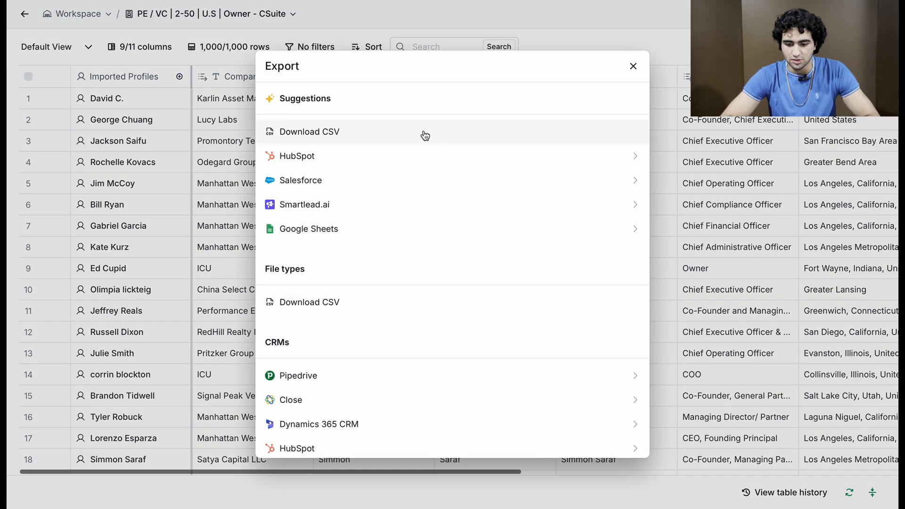
pyautogui.click(422, 134)
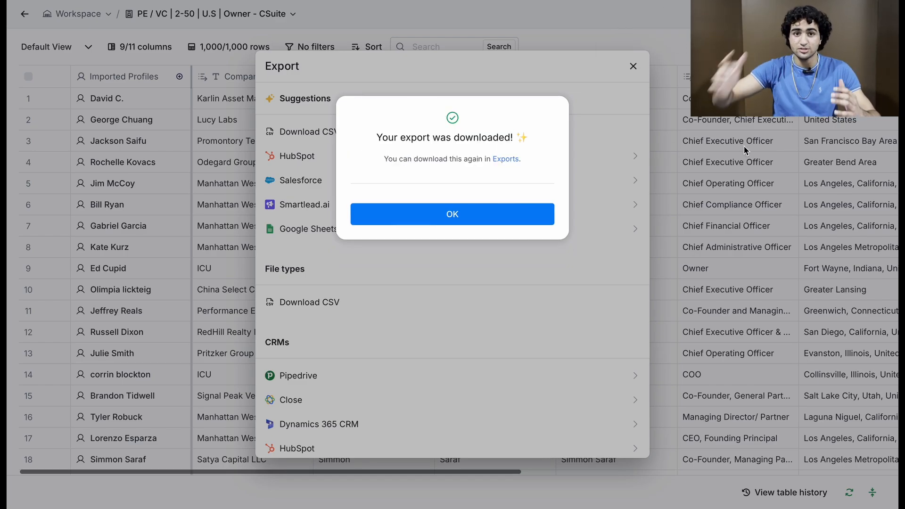
pyautogui.click(548, 217)
pyautogui.click(634, 69)
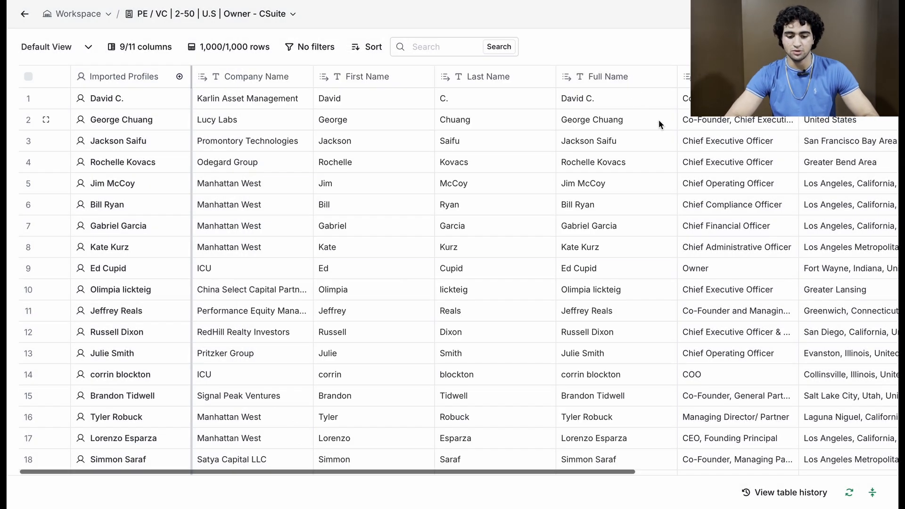
pyautogui.hscroll(8, 658, 120)
pyautogui.hscroll(-8, 534, 102)
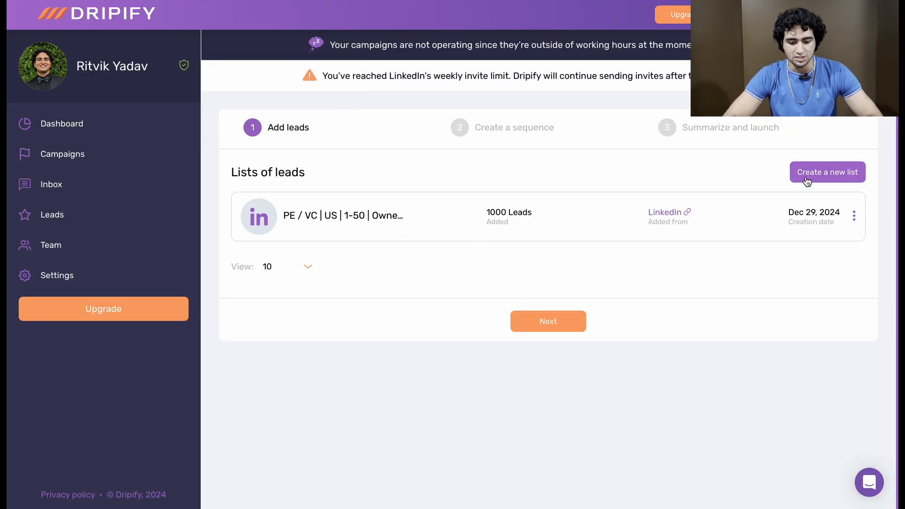
# Step: Switch to Dripify and create a new lead list from the CSV file exported from Clay
pyautogui.click(807, 181)
pyautogui.click(541, 243)
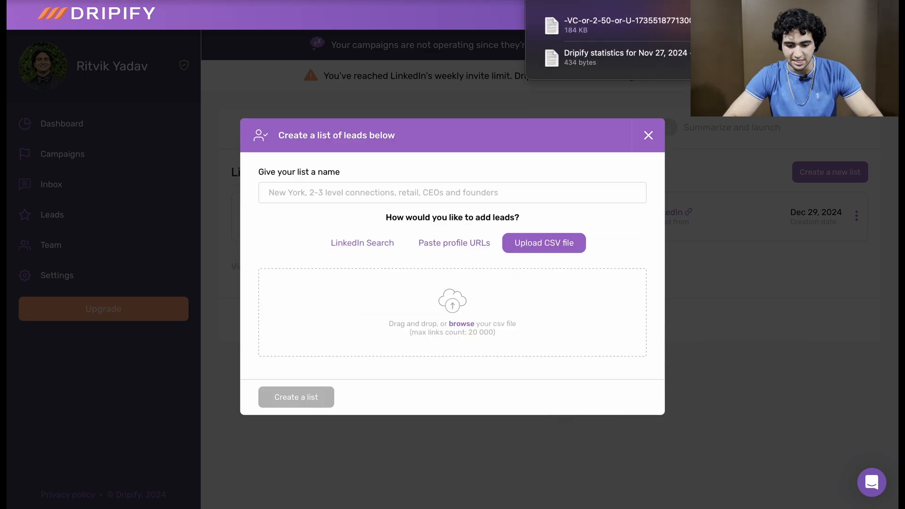
pyautogui.moveTo(627, 25); pyautogui.dragTo(452, 307)
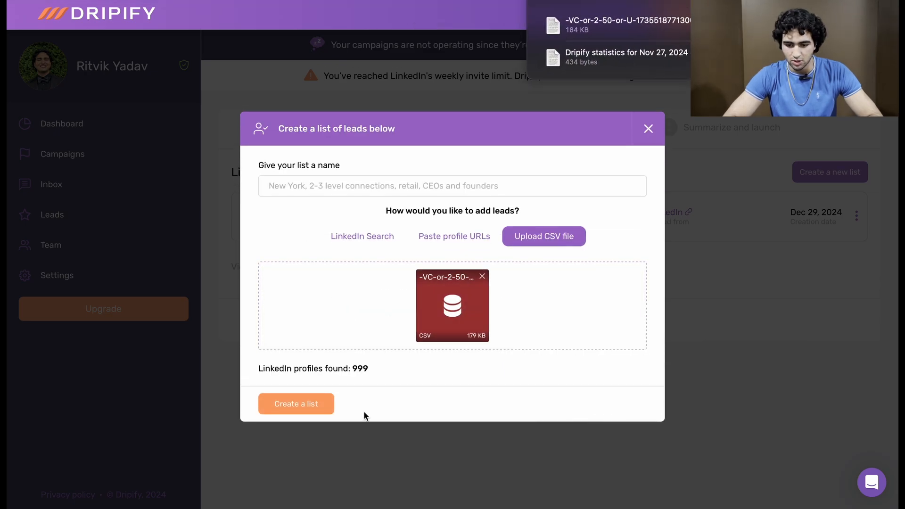
pyautogui.click(320, 404)
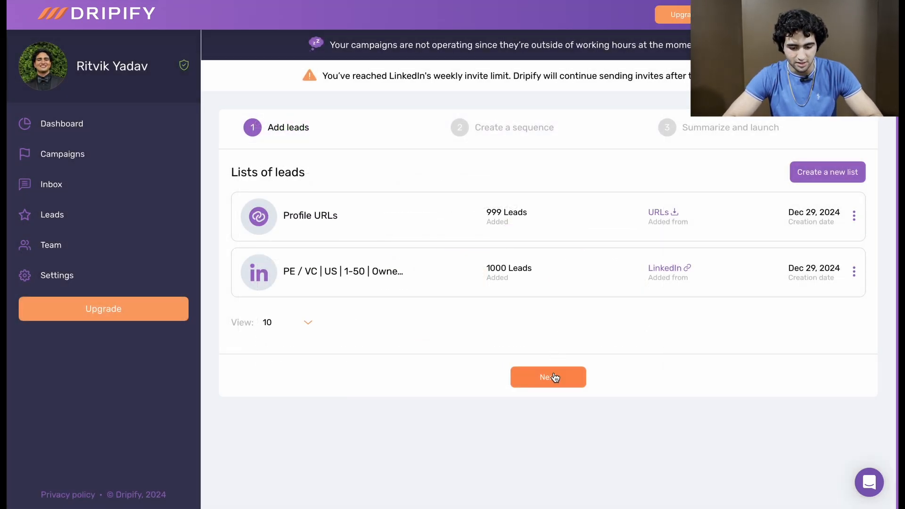
# Step: Continue to the sequence stage and select the saved template "Basic Double Reply" for the campaign
pyautogui.click(555, 375)
pyautogui.scroll(-2, 475, 213)
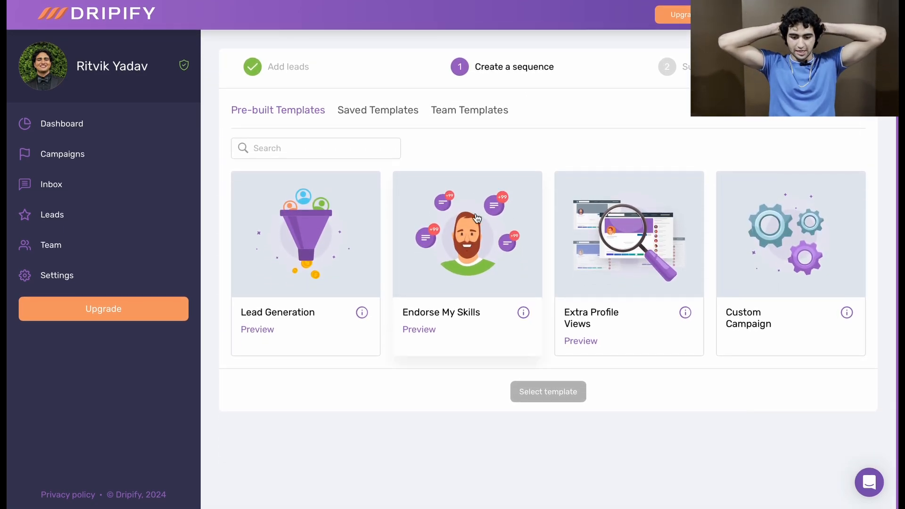
pyautogui.click(401, 113)
pyautogui.scroll(-10, 475, 260)
pyautogui.scroll(10, 474, 260)
pyautogui.scroll(-10, 475, 259)
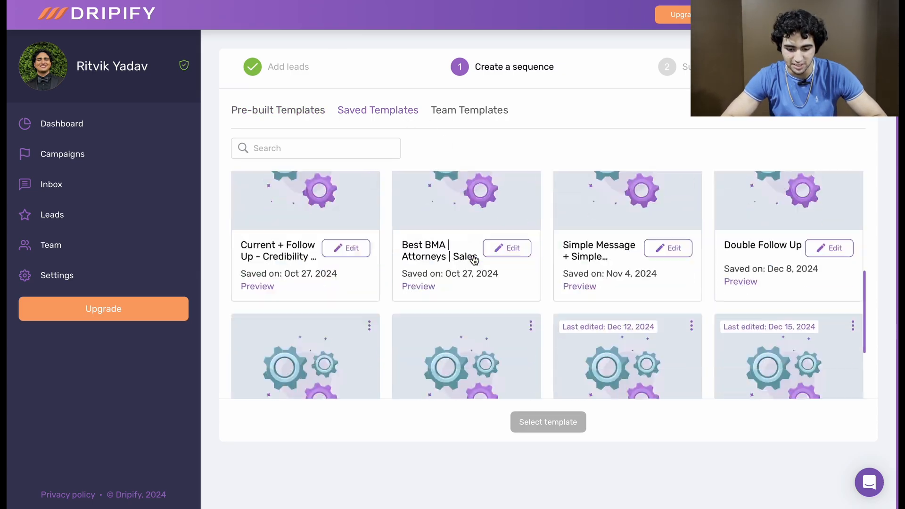
pyautogui.scroll(5, 460, 318)
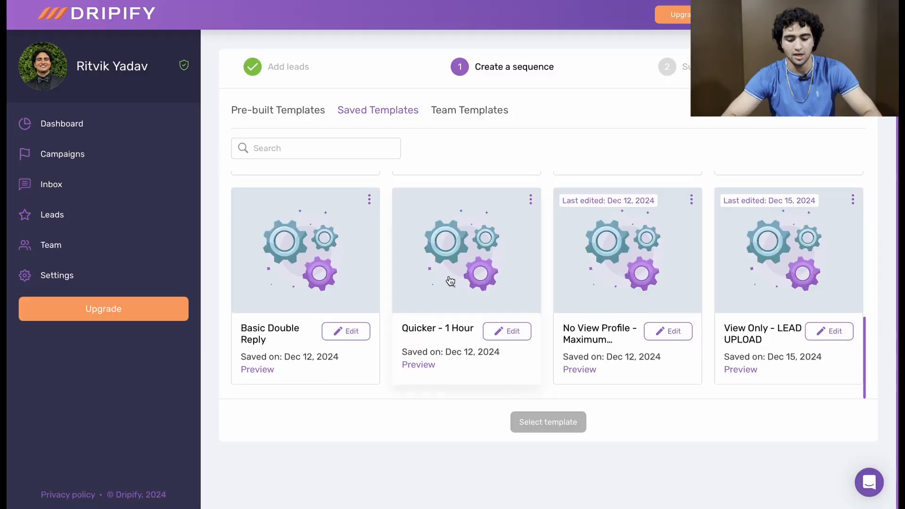
pyautogui.scroll(4, 450, 281)
pyautogui.scroll(-4, 377, 306)
pyautogui.click(278, 347)
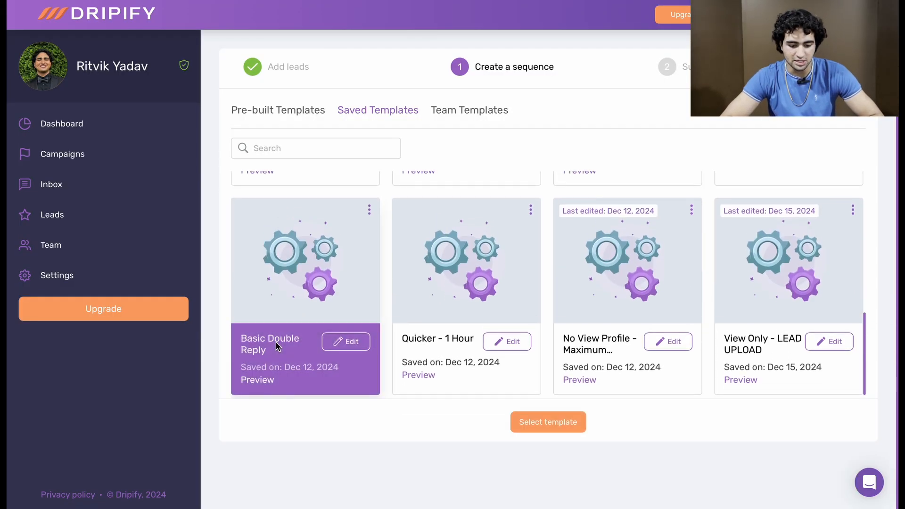
pyautogui.click(545, 420)
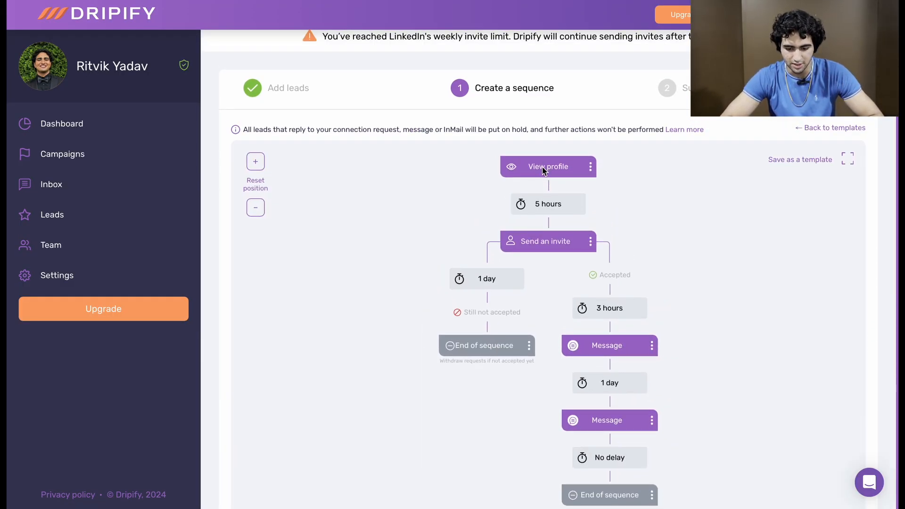
# Step: Review the actions and delays of the loaded Basic Double Reply sequence and check the campaign's lead lists
pyautogui.scroll(-1, 544, 171)
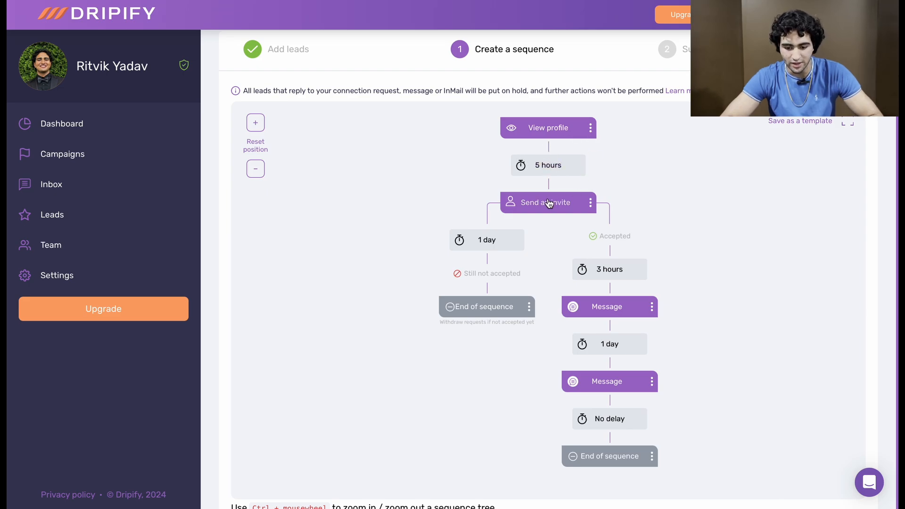
pyautogui.scroll(-1, 549, 203)
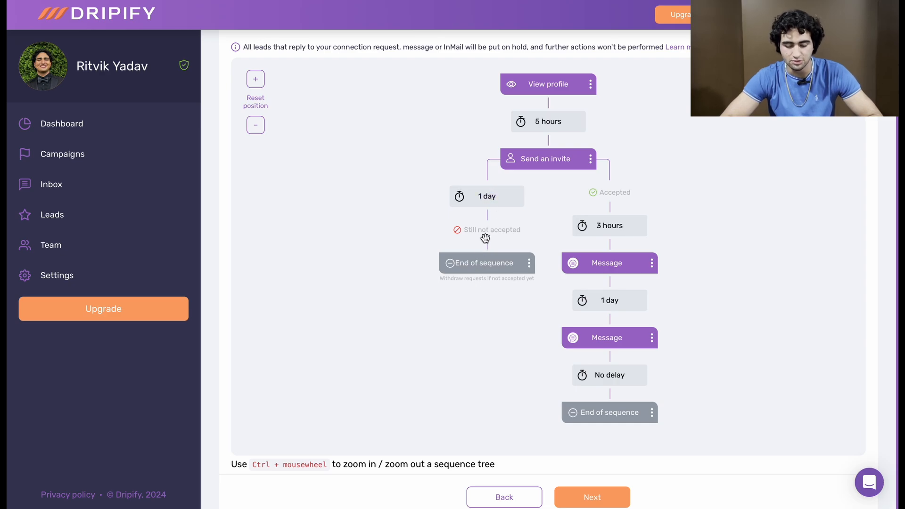
pyautogui.scroll(-1, 520, 270)
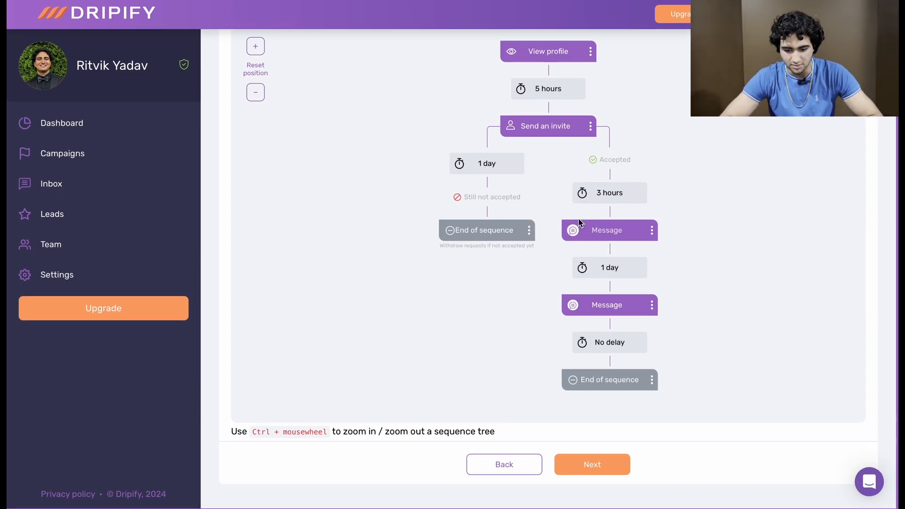
pyautogui.scroll(2, 649, 276)
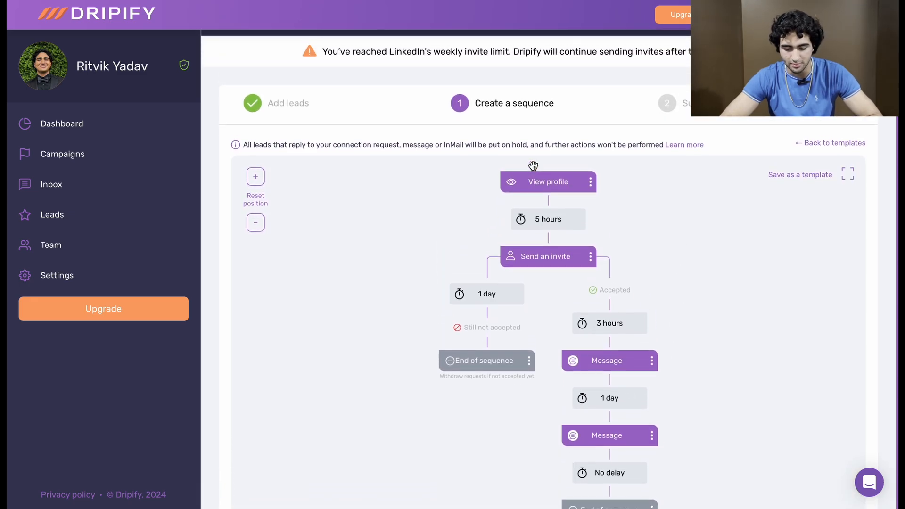
pyautogui.scroll(-3, 518, 433)
pyautogui.click(508, 471)
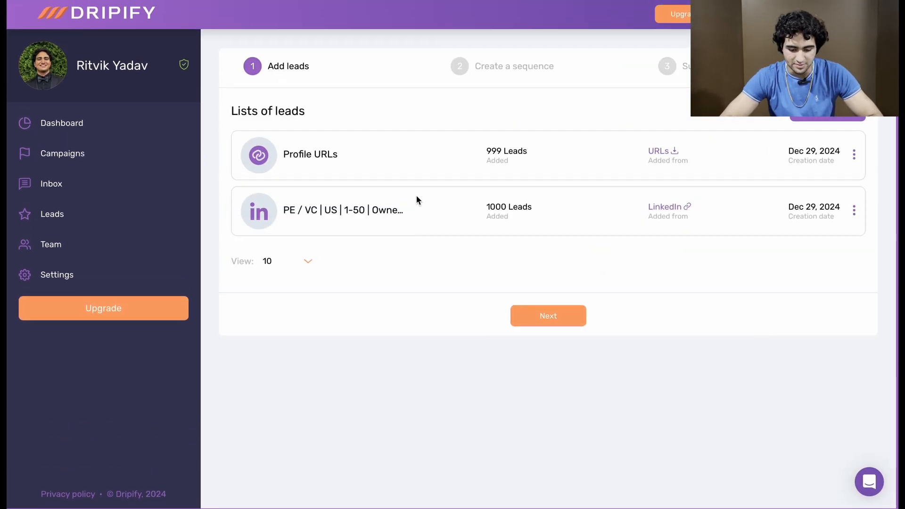
pyautogui.click(527, 315)
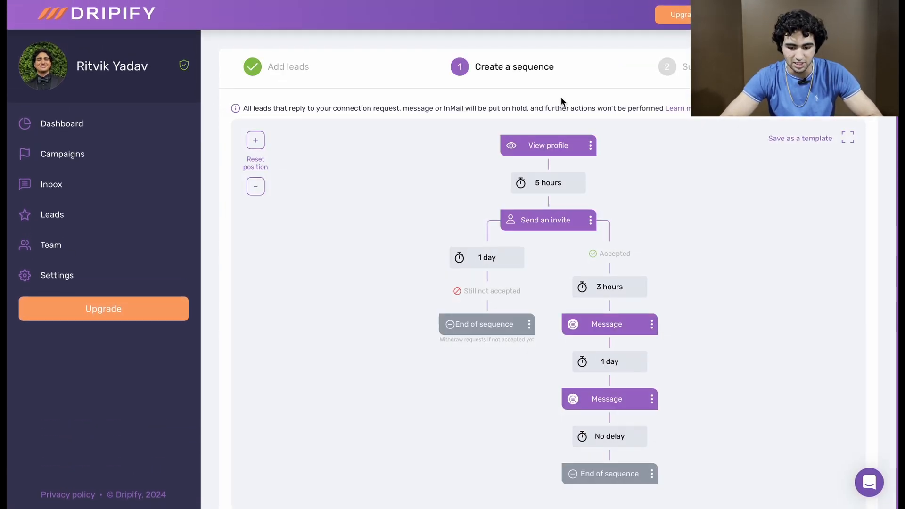
pyautogui.scroll(-3, 488, 149)
pyautogui.click(500, 467)
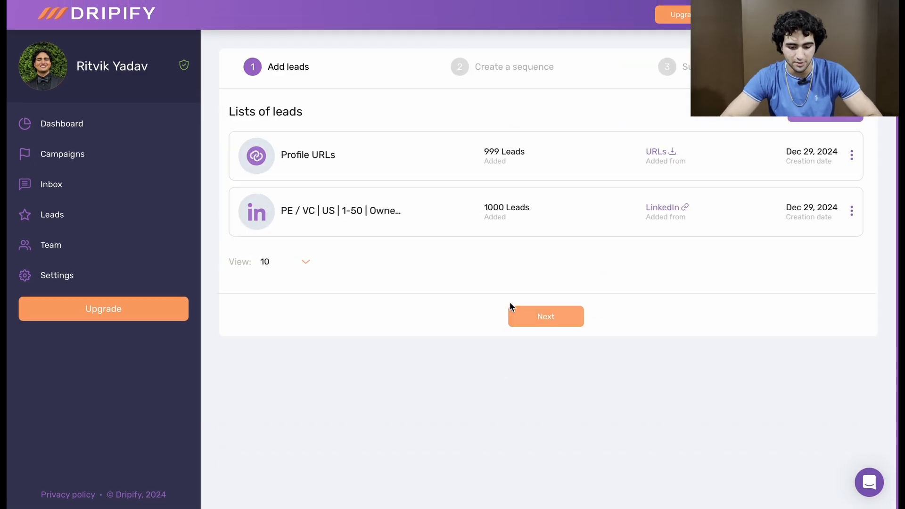
# Step: Discard the current sequence by returning to the templates and load the saved template "Quicker - 1 Hour" instead
pyautogui.click(527, 315)
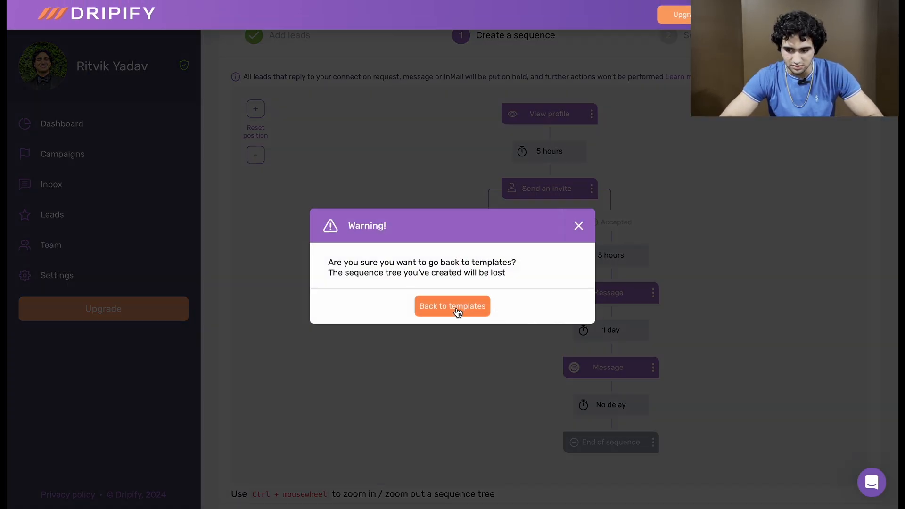
pyautogui.click(458, 307)
pyautogui.click(361, 108)
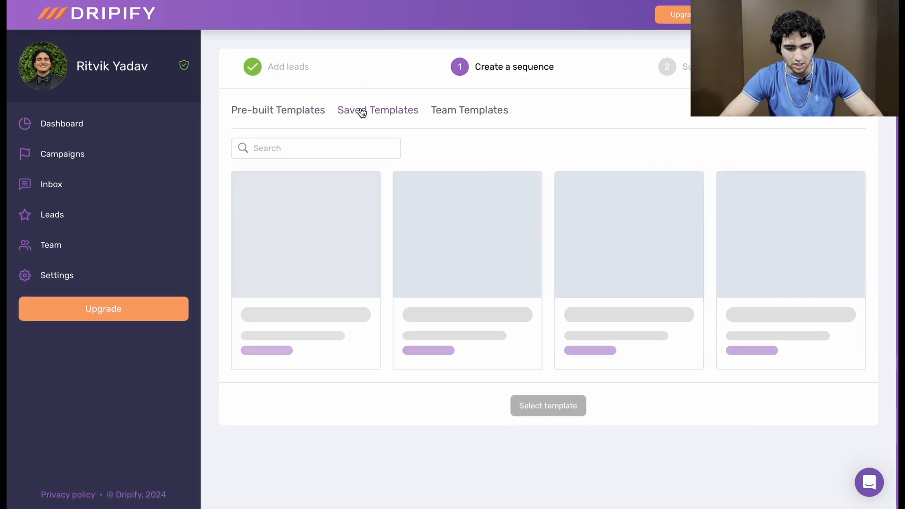
pyautogui.scroll(-5, 461, 234)
pyautogui.click(469, 335)
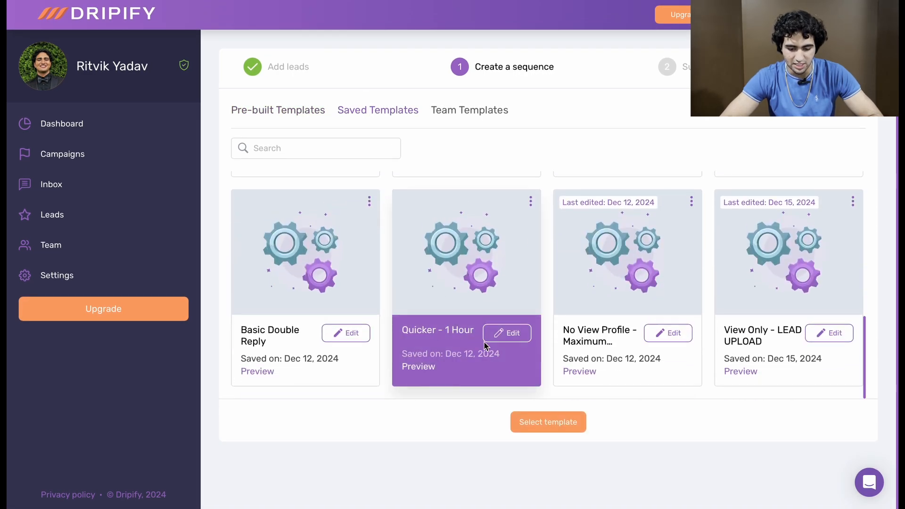
pyautogui.click(558, 428)
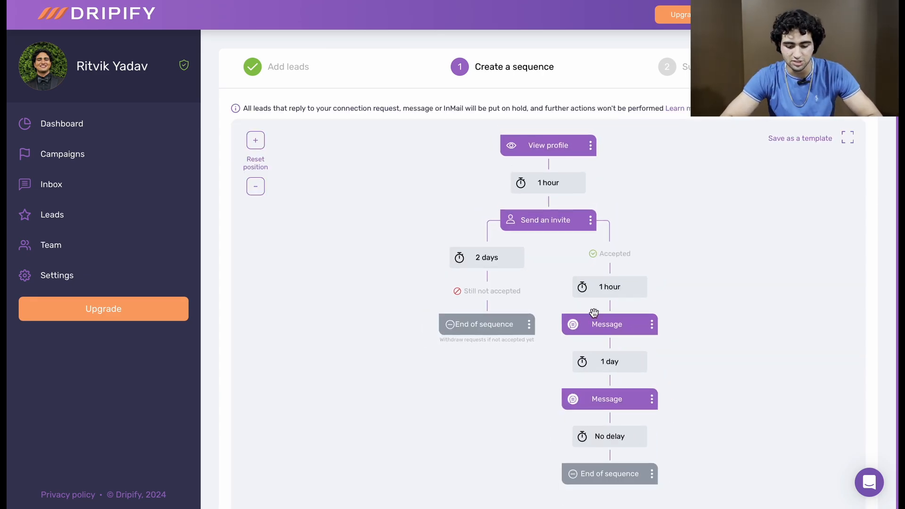
# Step: View the configuration of the End of sequence action in the "Still not accepted" branch and close it
pyautogui.click(528, 325)
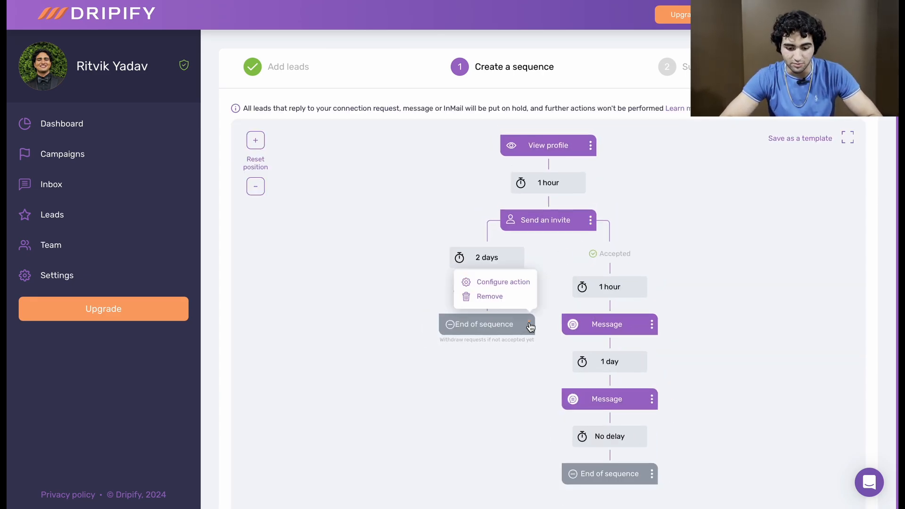
pyautogui.click(517, 282)
pyautogui.click(448, 288)
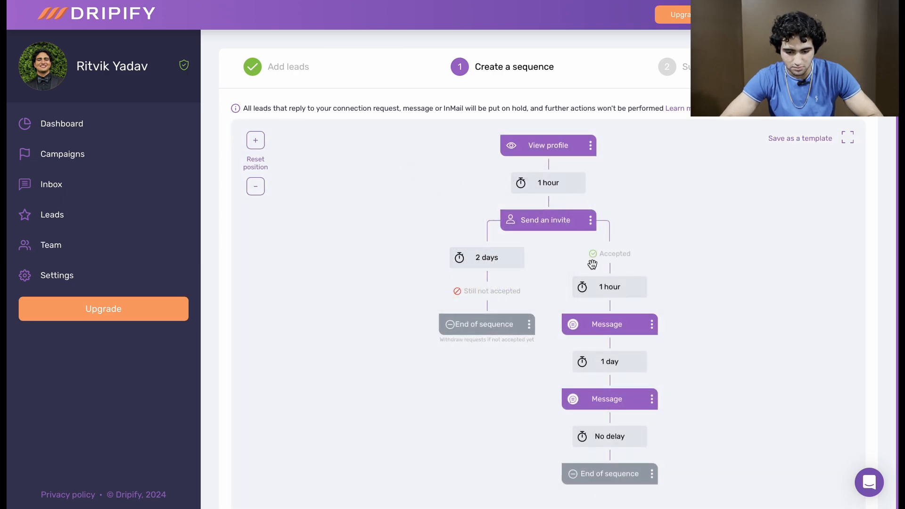
# Step: Examine the loaded sequence's actions and delays in both the "Accepted" and "Still not accepted" branches
pyautogui.scroll(-1, 607, 262)
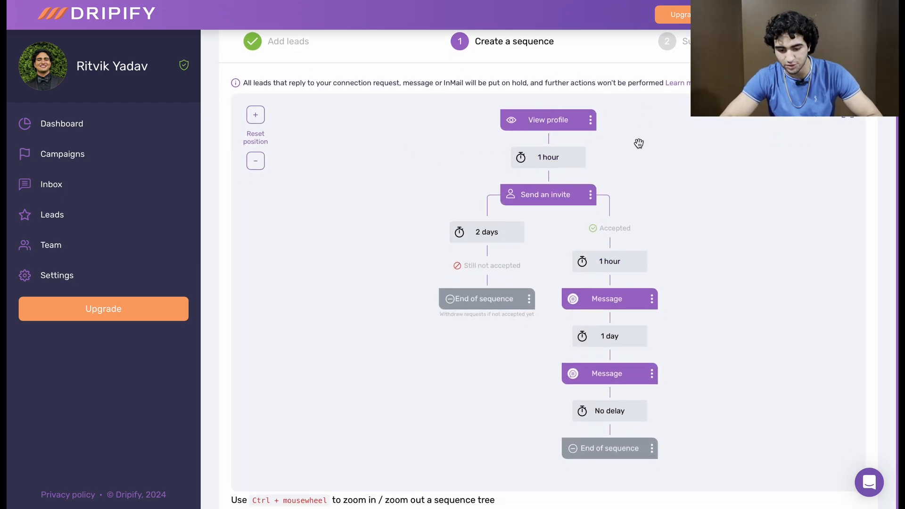
pyautogui.scroll(-3, 631, 280)
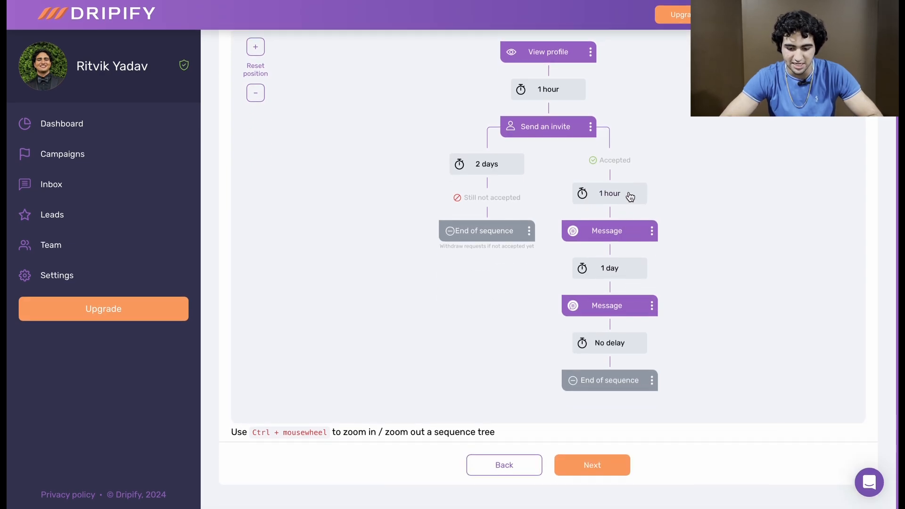
pyautogui.scroll(4, 630, 199)
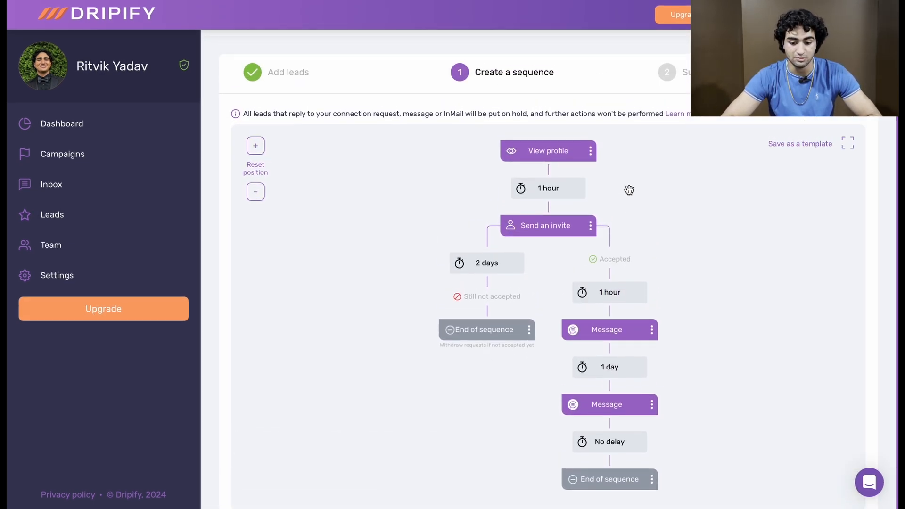
pyautogui.scroll(-3, 563, 142)
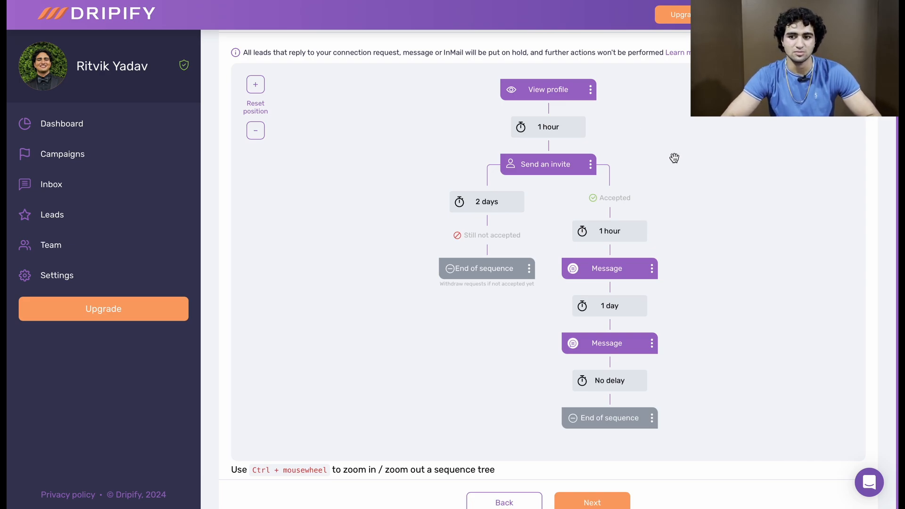
pyautogui.scroll(-1, 673, 158)
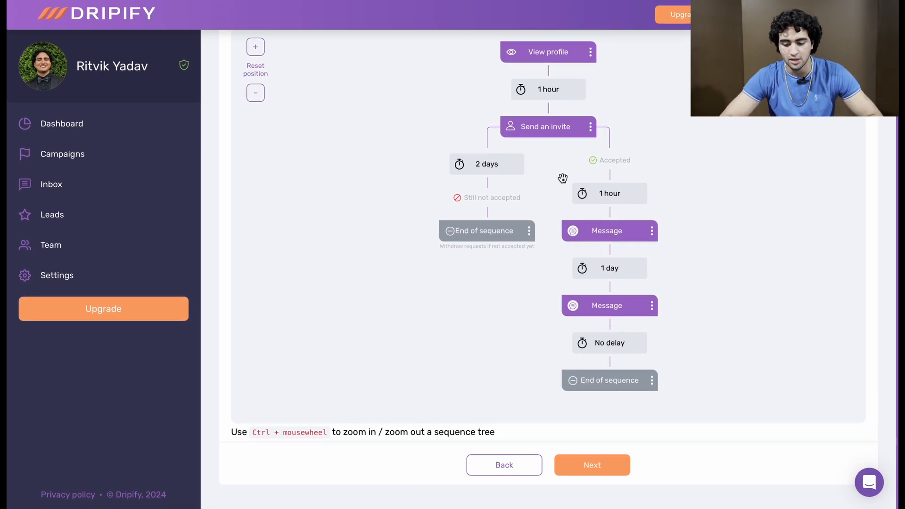
pyautogui.scroll(1, 562, 178)
pyautogui.scroll(-1, 562, 182)
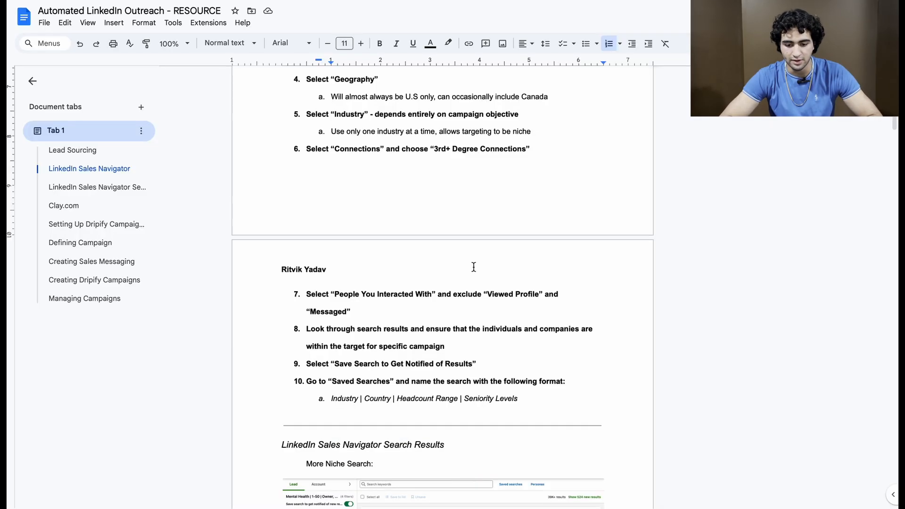
pyautogui.scroll(-15, 473, 266)
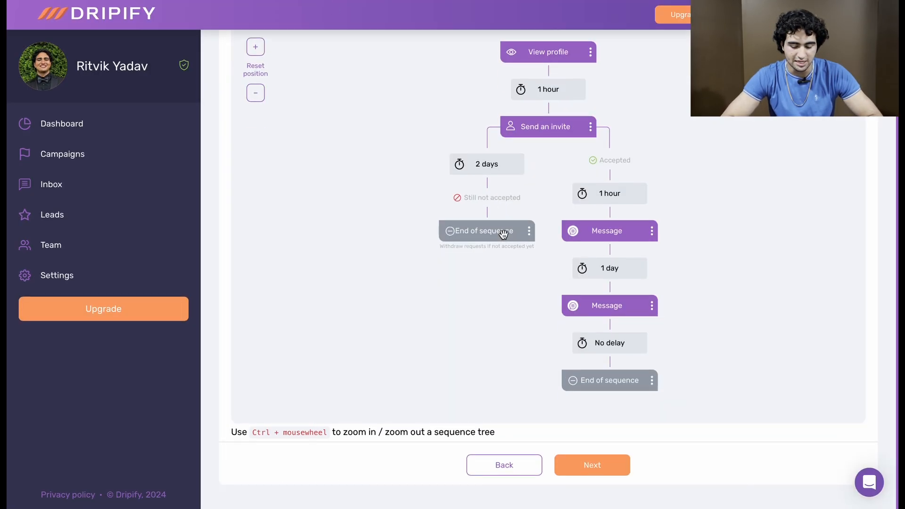
pyautogui.scroll(1, 505, 237)
pyautogui.scroll(-1, 602, 245)
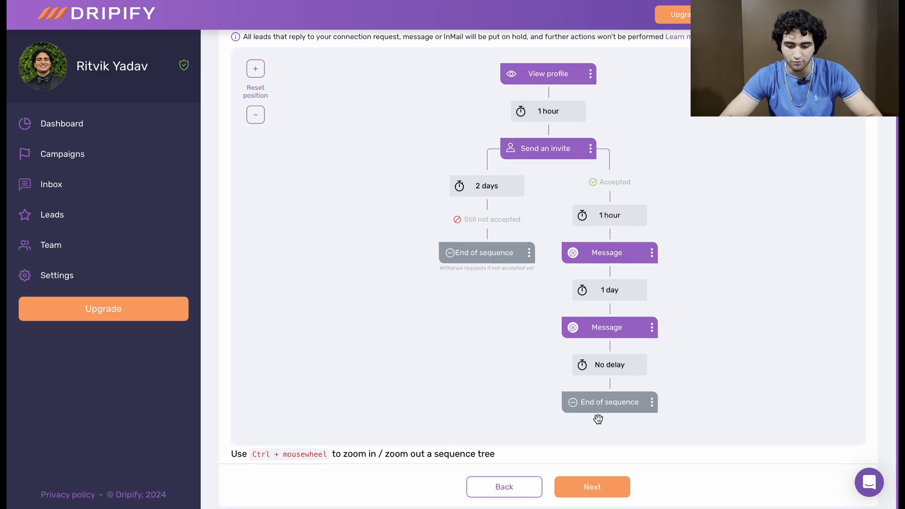
# Step: View the campaign name and lead-exclusion settings, return to the sequence, and open the "Accepted" branch's first message
pyautogui.click(612, 485)
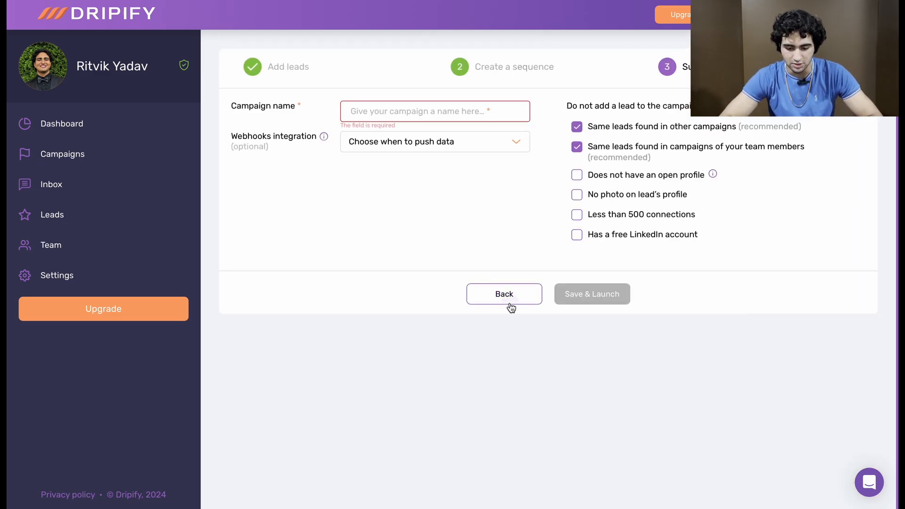
pyautogui.click(512, 308)
pyautogui.scroll(-2, 607, 325)
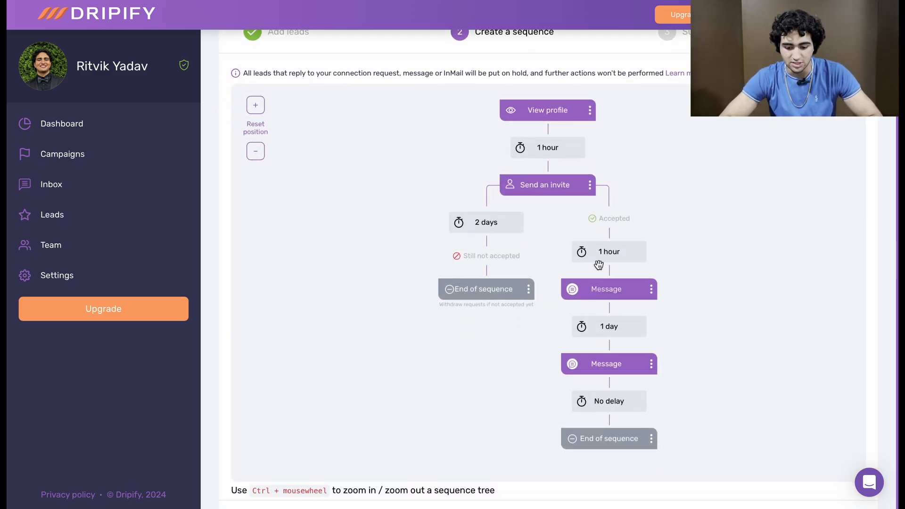
pyautogui.click(599, 288)
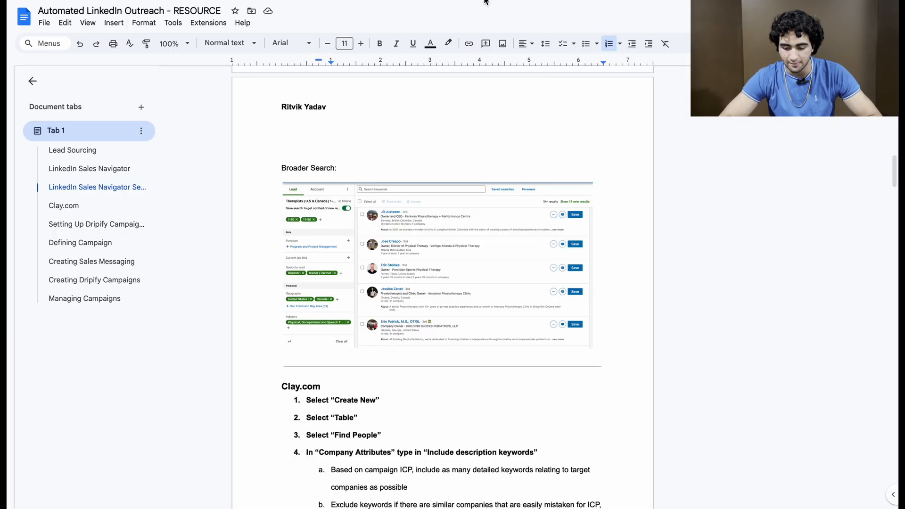
# Step: Switch to the Google Docs outreach resource and read the "Creating Sales Messaging" guidelines and example messages
pyautogui.scroll(-7, 475, 185)
pyautogui.scroll(-20, 475, 186)
pyautogui.scroll(-7, 475, 187)
pyautogui.scroll(5, 476, 188)
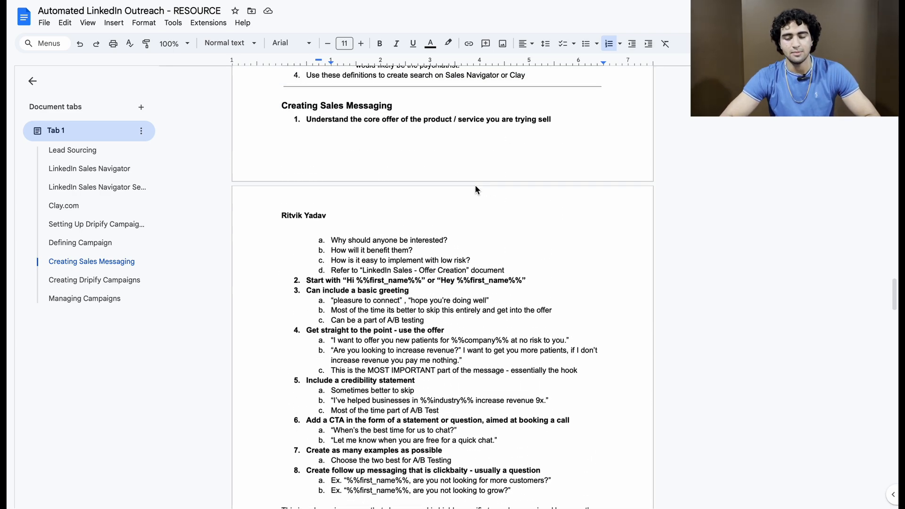
pyautogui.scroll(-8, 475, 188)
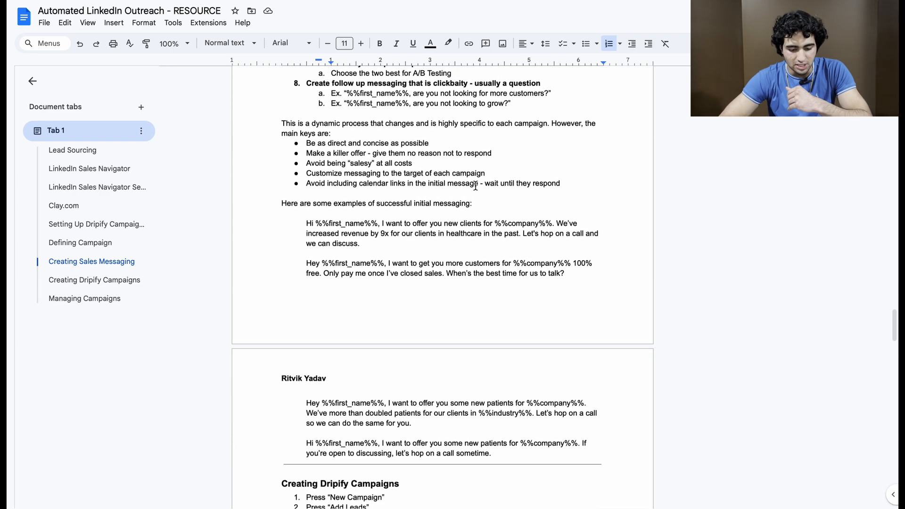
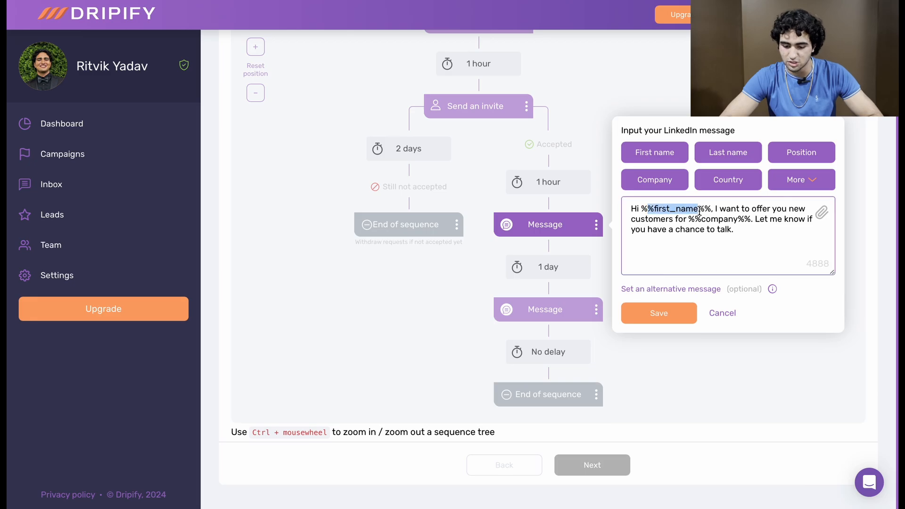
# Step: Review the extra personalization variables available for the first LinkedIn message and examine its greeting and offer text
pyautogui.click(798, 180)
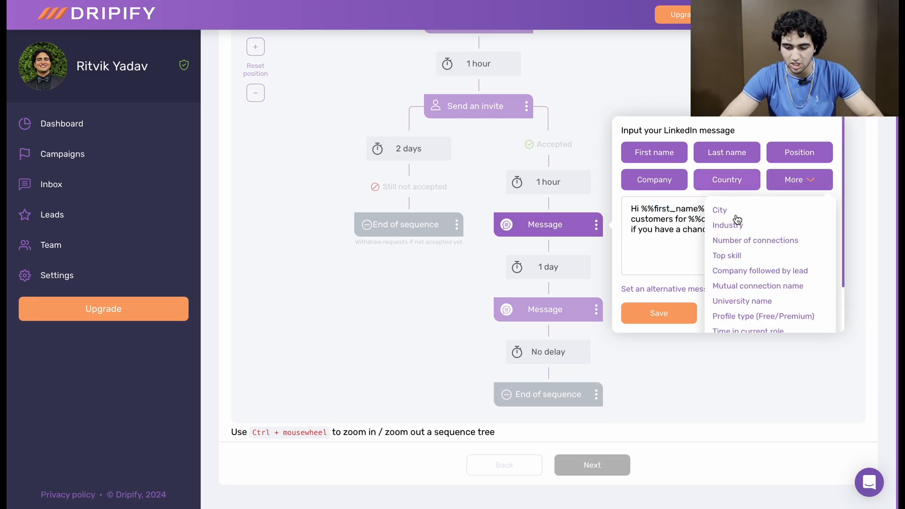
pyautogui.scroll(-1, 757, 267)
pyautogui.click(687, 209)
pyautogui.scroll(1, 726, 230)
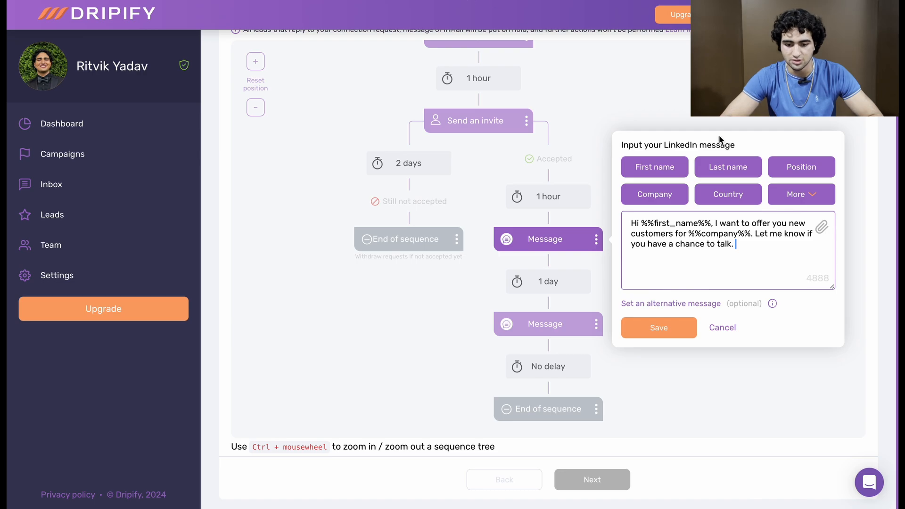
pyautogui.moveTo(630, 222); pyautogui.dragTo(713, 221)
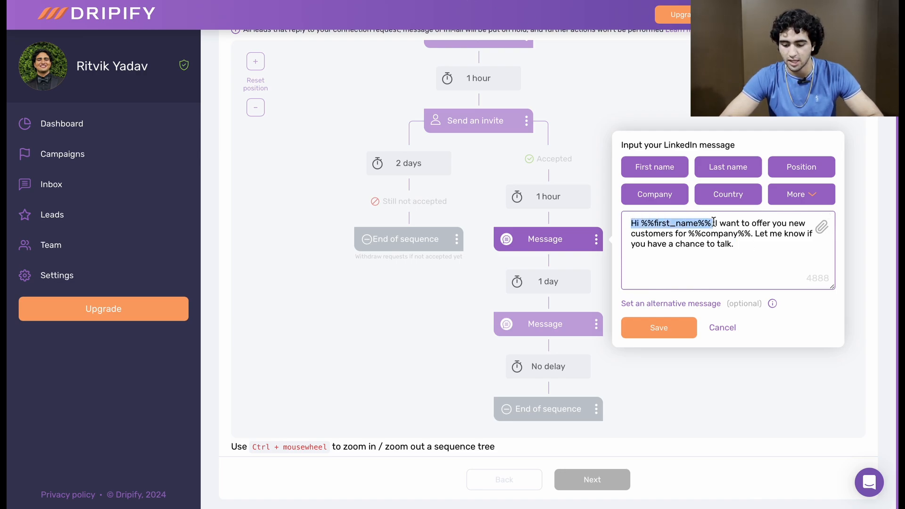
pyautogui.click(717, 243)
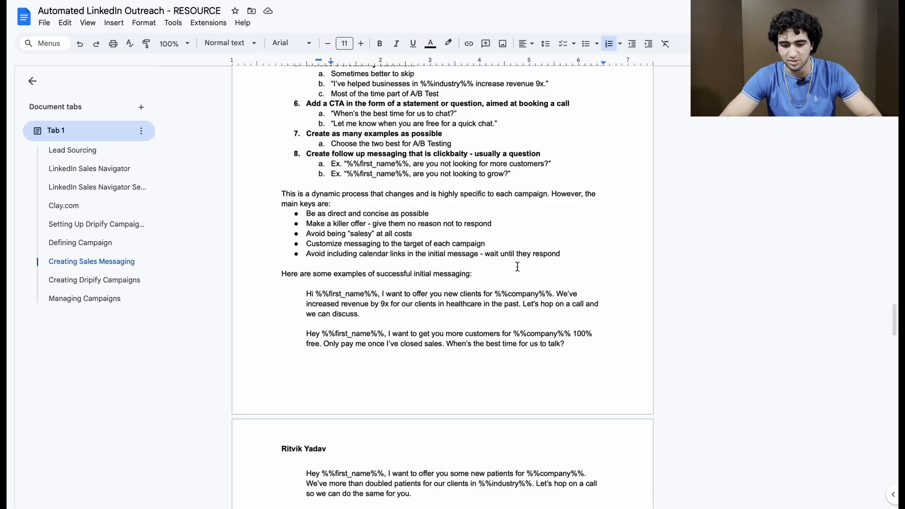
# Step: Switch to the Google Docs outreach resource and read the examples of successful initial messaging, including the healthcare credibility statement
pyautogui.scroll(-3, 517, 267)
pyautogui.scroll(1, 517, 266)
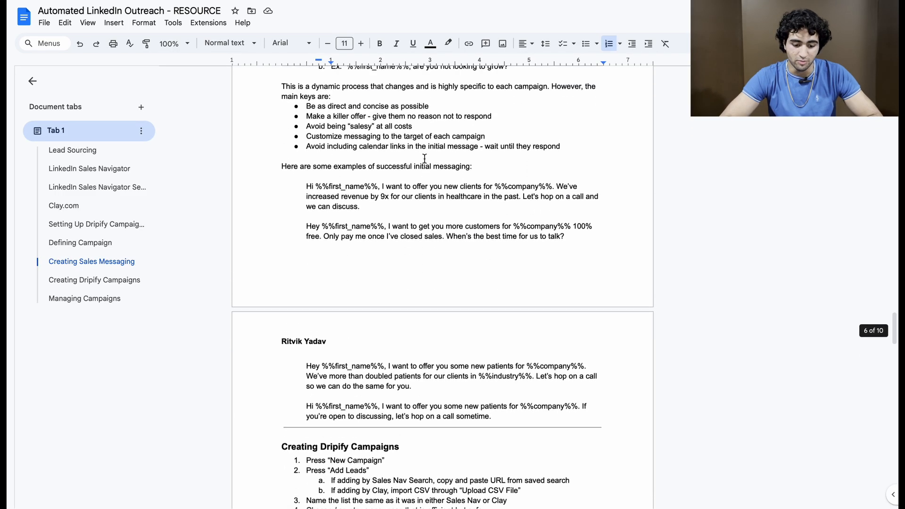
pyautogui.scroll(-1, 313, 193)
pyautogui.moveTo(313, 193)
pyautogui.mouseDown()
pyautogui.moveTo(414, 202)
pyautogui.moveTo(402, 219)
pyautogui.moveTo(401, 202)
pyautogui.moveTo(524, 202)
pyautogui.mouseUp()
pyautogui.click(403, 219)
pyautogui.scroll(-1, 528, 207)
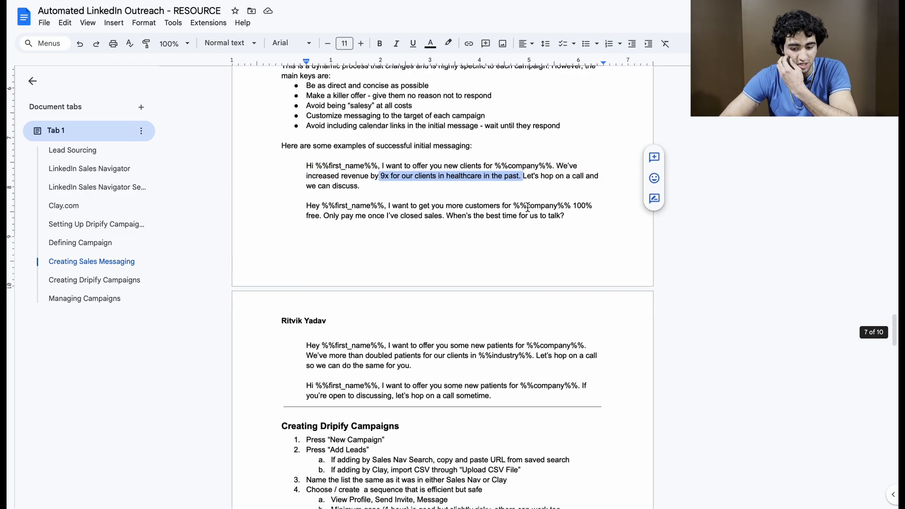
pyautogui.scroll(-2, 528, 207)
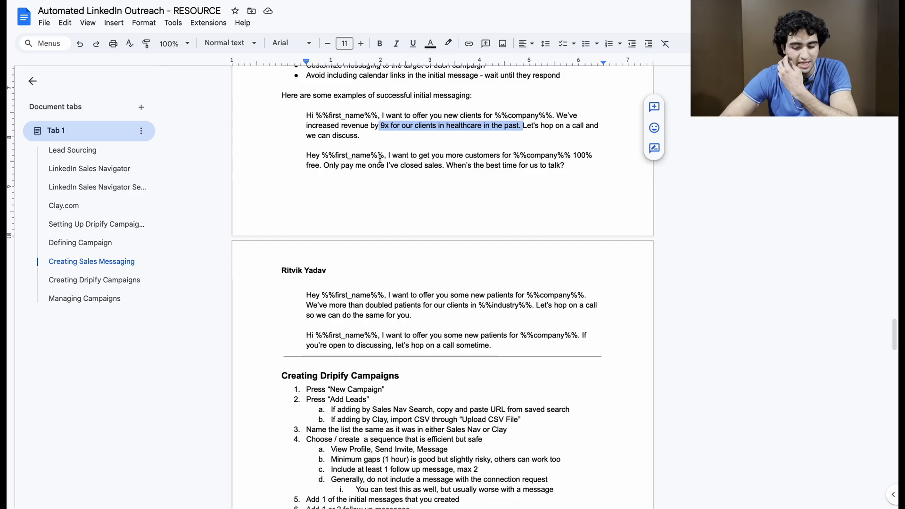
# Step: Copy the "100% free. Only pay me once I've closed sales" example message, switch to Dripify, and save it as the "Accepted" branch's first message
pyautogui.moveTo(370, 155); pyautogui.dragTo(547, 166)
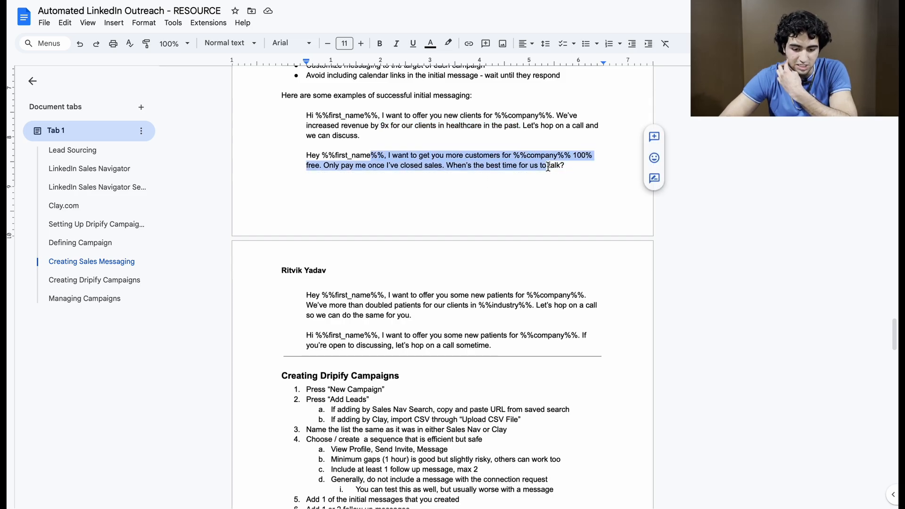
pyautogui.click(547, 166)
pyautogui.tripleClick(547, 166)
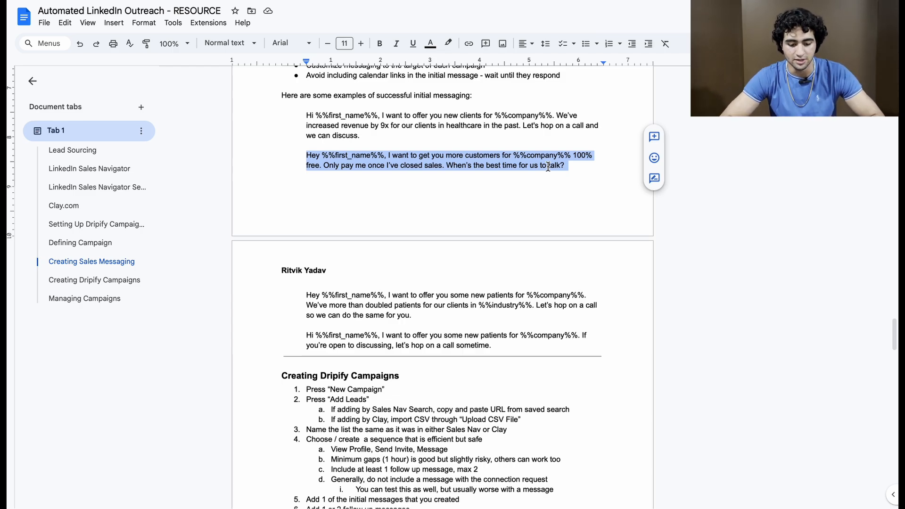
pyautogui.scroll(-1, 547, 167)
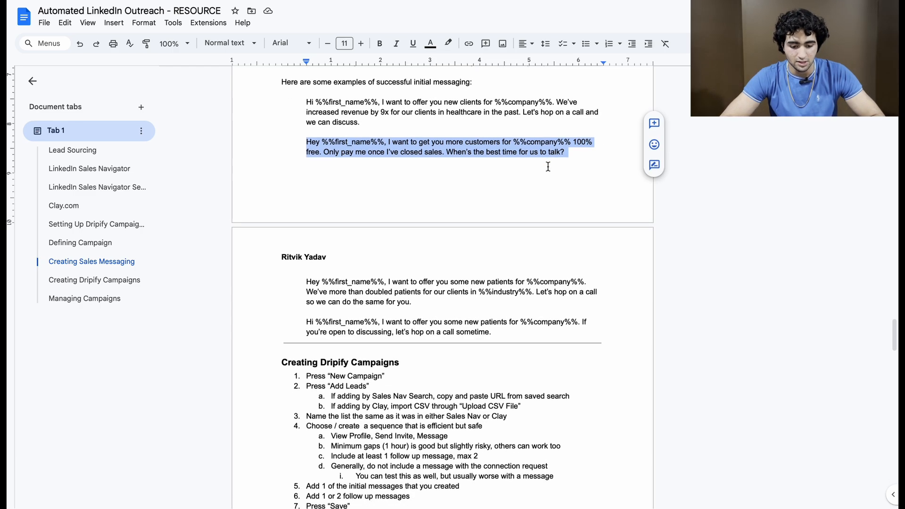
pyautogui.click(327, 2)
pyautogui.tripleClick(657, 220)
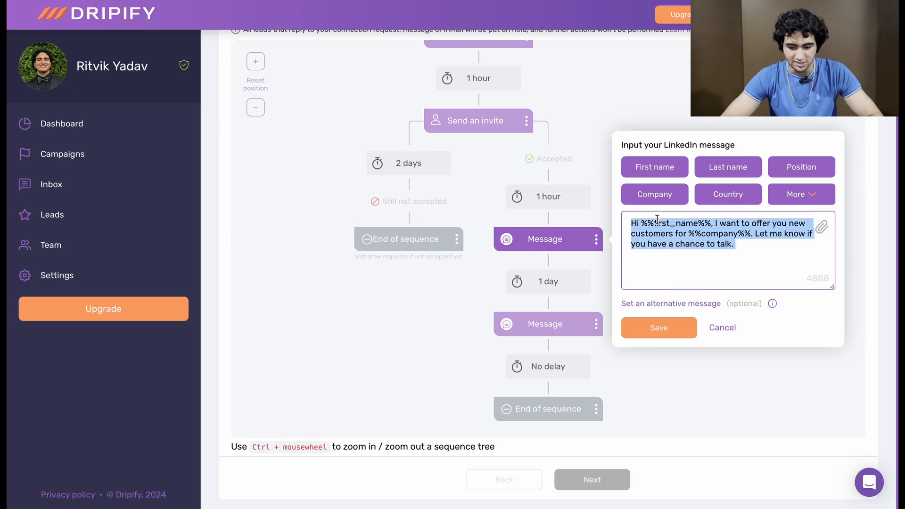
pyautogui.write("Hey %%first_name%%, I want to get you more customers for %%company%% 100% free. Only pay me once I've closed sales. What's the best time for us to talk?")
pyautogui.click(663, 327)
# Step: Open the follow-up message in the "Accepted" branch, read its question text, and close it
pyautogui.click(618, 324)
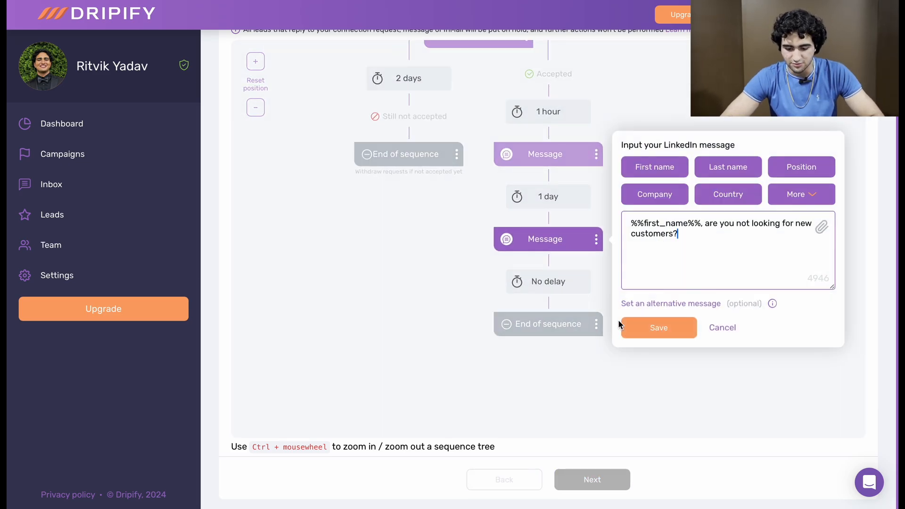
pyautogui.moveTo(704, 236); pyautogui.dragTo(622, 224)
pyautogui.click(715, 241)
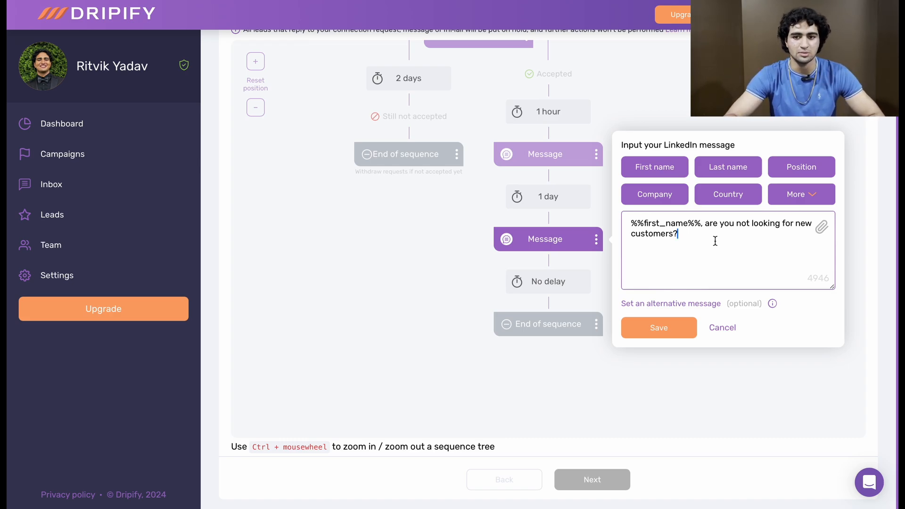
pyautogui.moveTo(680, 234); pyautogui.dragTo(620, 225)
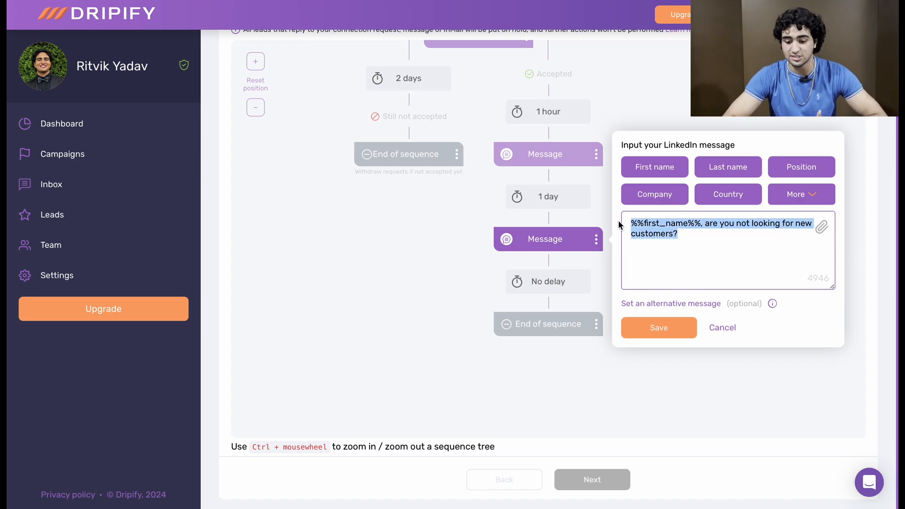
pyautogui.click(720, 224)
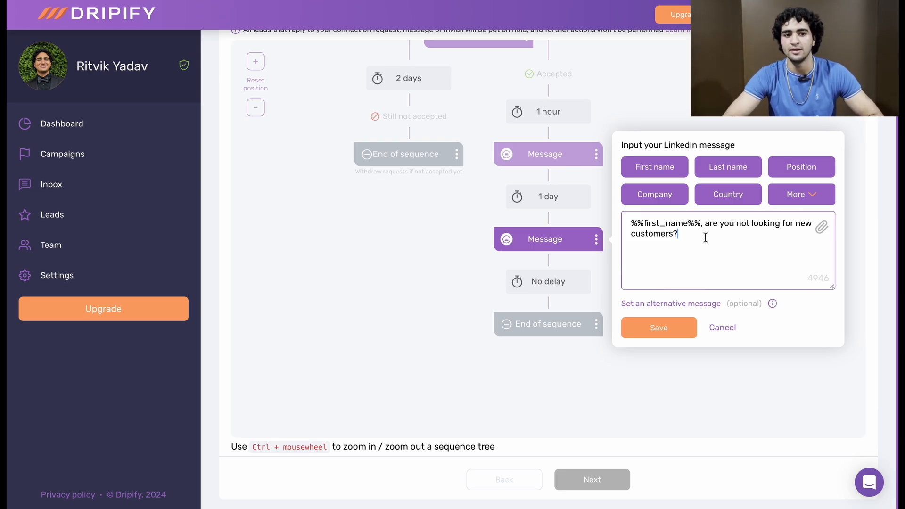
pyautogui.click(564, 197)
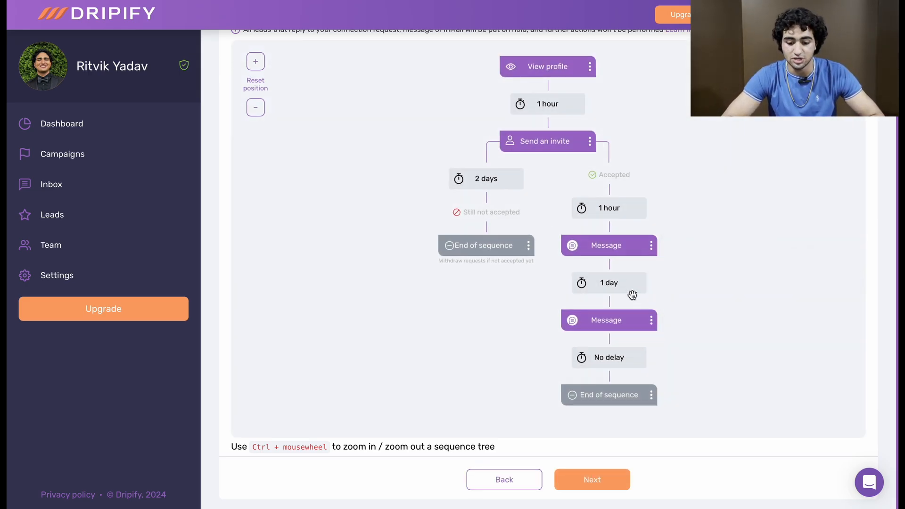
# Step: View the delay between the two messages, then reopen the first message to check its text and close it
pyautogui.click(607, 285)
pyautogui.click(731, 252)
pyautogui.scroll(-1, 732, 252)
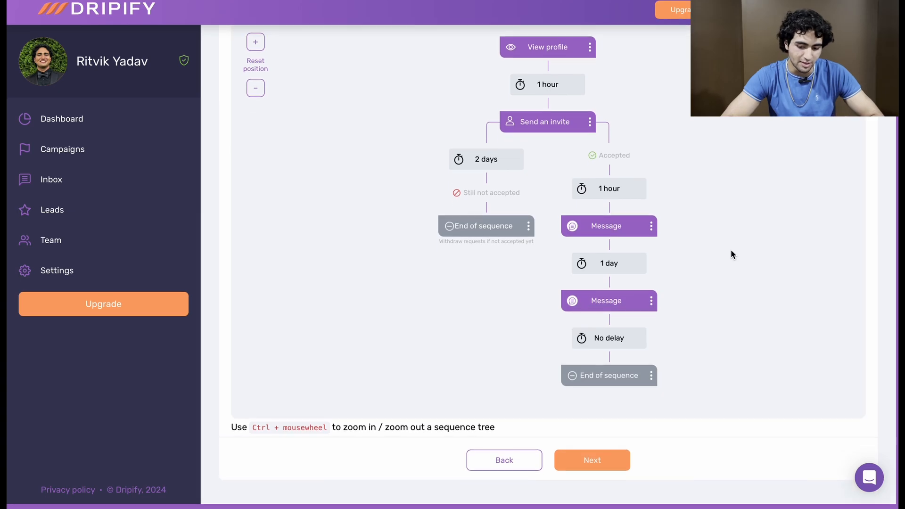
pyautogui.click(611, 235)
pyautogui.tripleClick(677, 246)
pyautogui.click(773, 248)
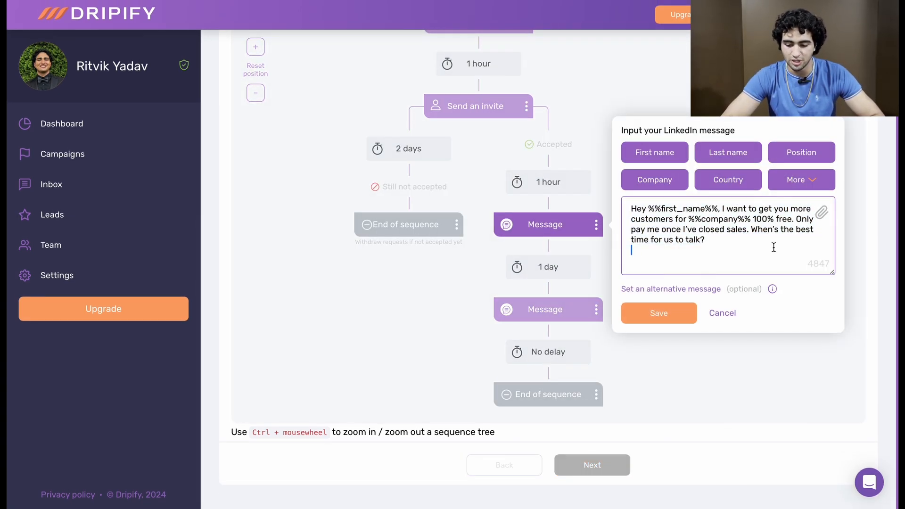
pyautogui.click(554, 275)
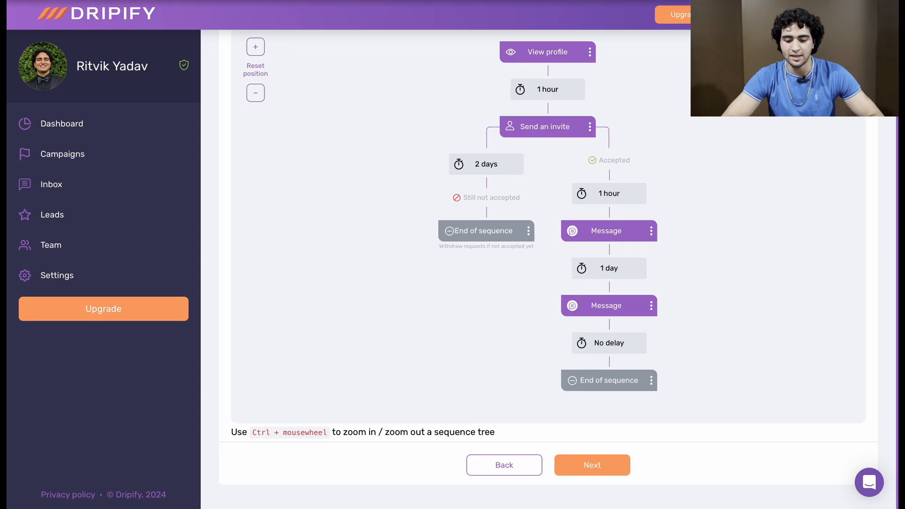
# Step: Switch to the Google Docs resource and read the sales messaging guidelines and the "Creating Dripify Campaigns" instructions
pyautogui.click(519, 2)
pyautogui.scroll(6, 520, 231)
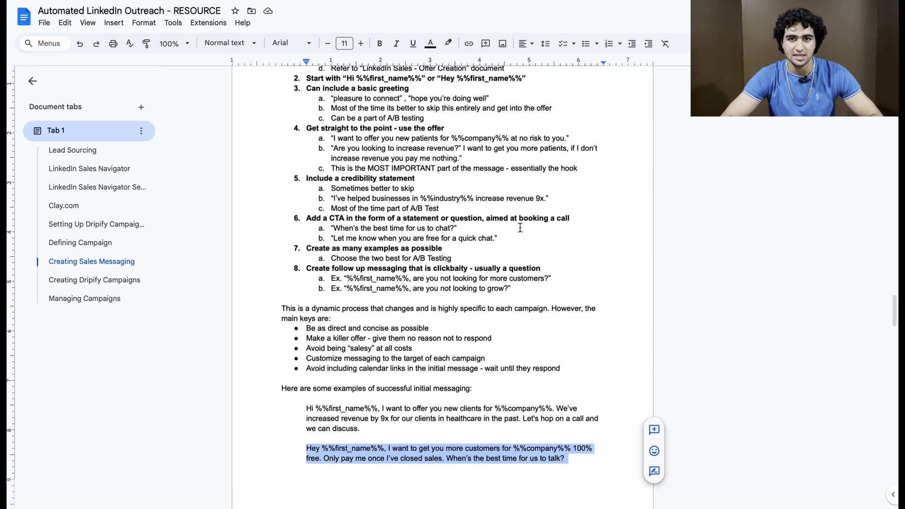
pyautogui.scroll(1, 520, 228)
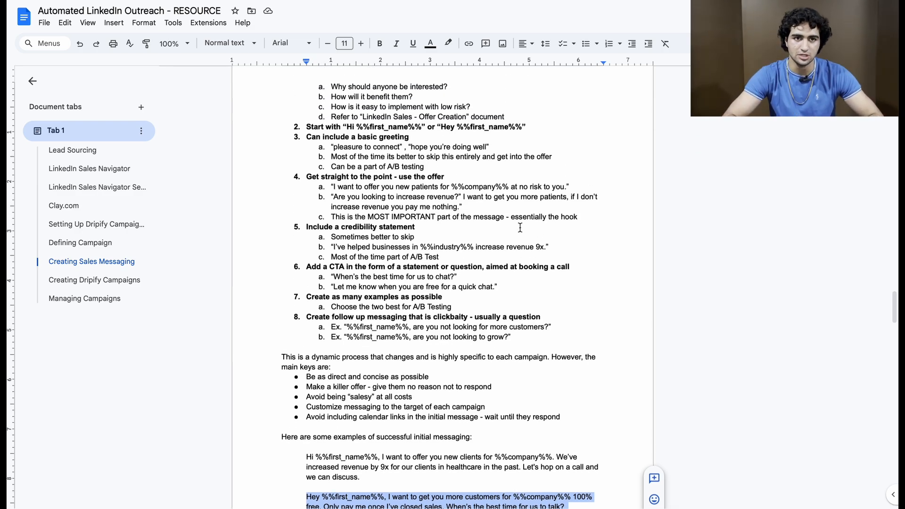
pyautogui.scroll(1, 520, 227)
pyautogui.scroll(-2, 520, 228)
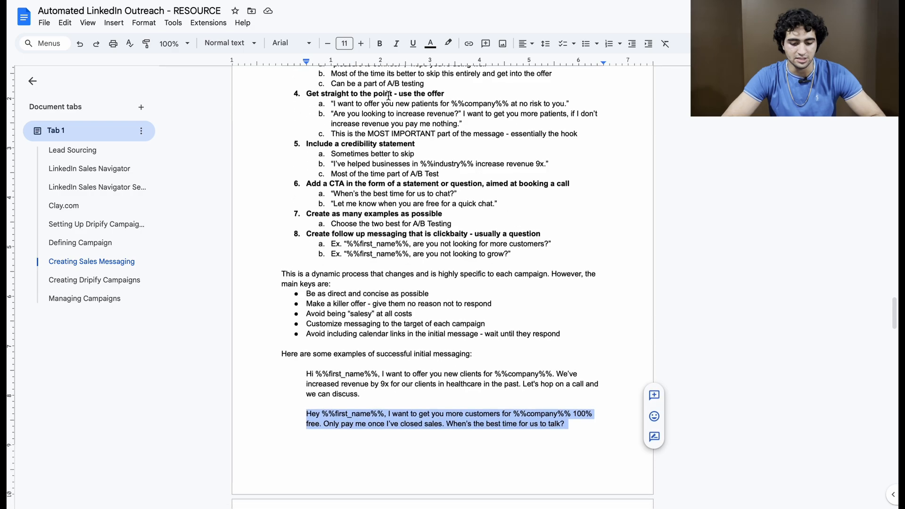
pyautogui.scroll(3, 330, 169)
pyautogui.scroll(-1, 308, 188)
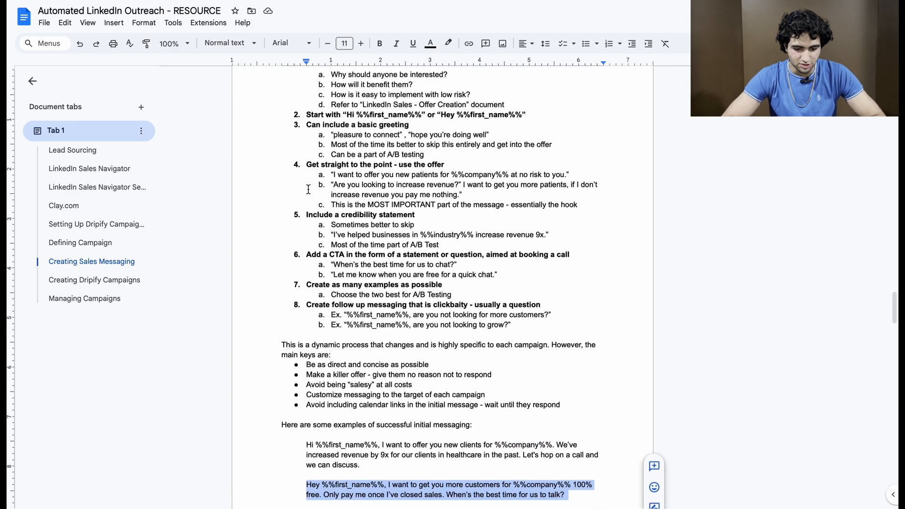
pyautogui.scroll(6, 308, 189)
pyautogui.scroll(-12, 308, 188)
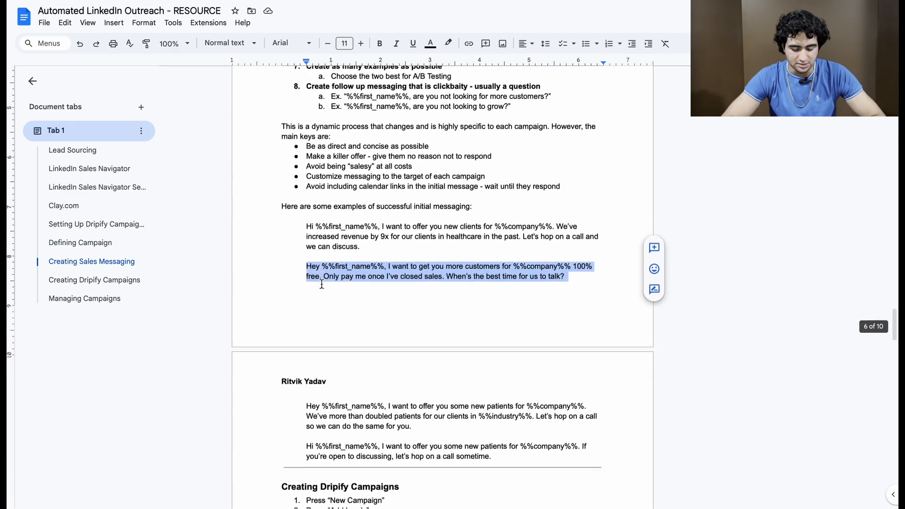
pyautogui.scroll(-5, 322, 283)
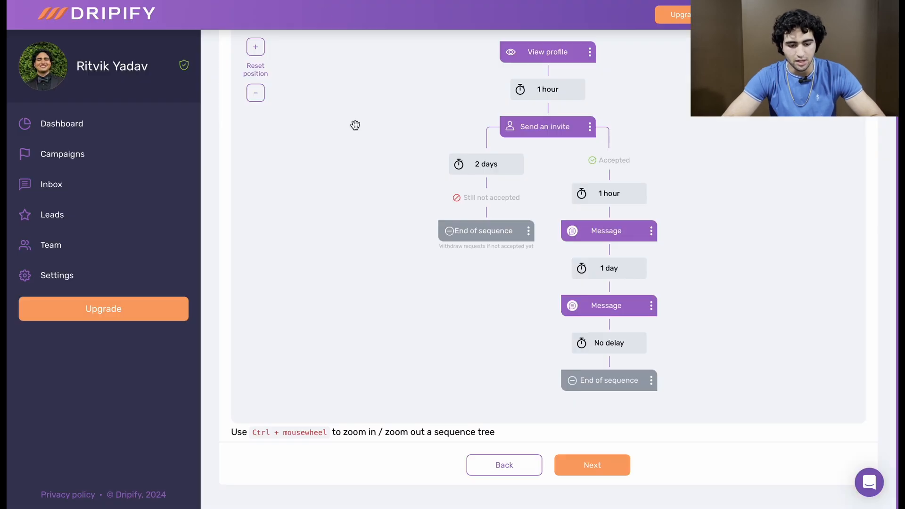
pyautogui.scroll(3, 419, 256)
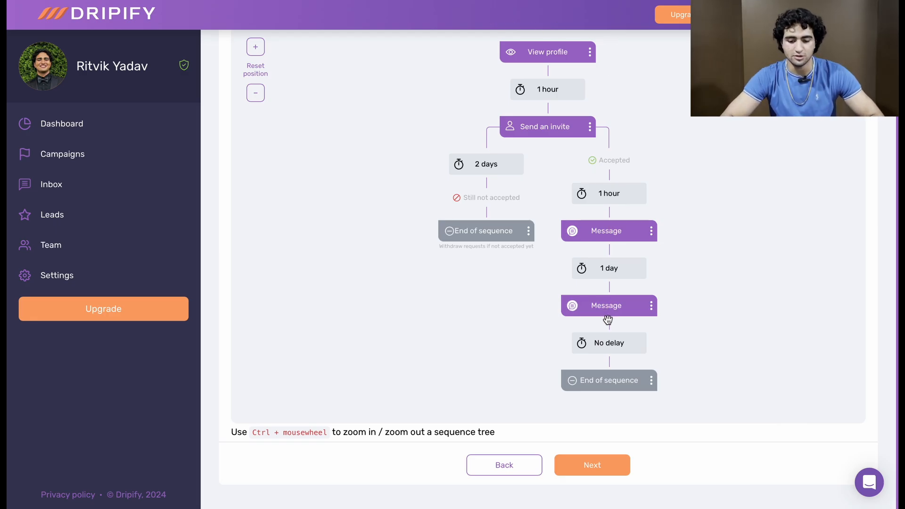
# Step: Return to the Dripify sequence, proceed to the campaign summary, and name the campaign "PE/VC | 1-50 | Owner - VP | A"
pyautogui.scroll(4, 600, 321)
pyautogui.scroll(-3, 600, 320)
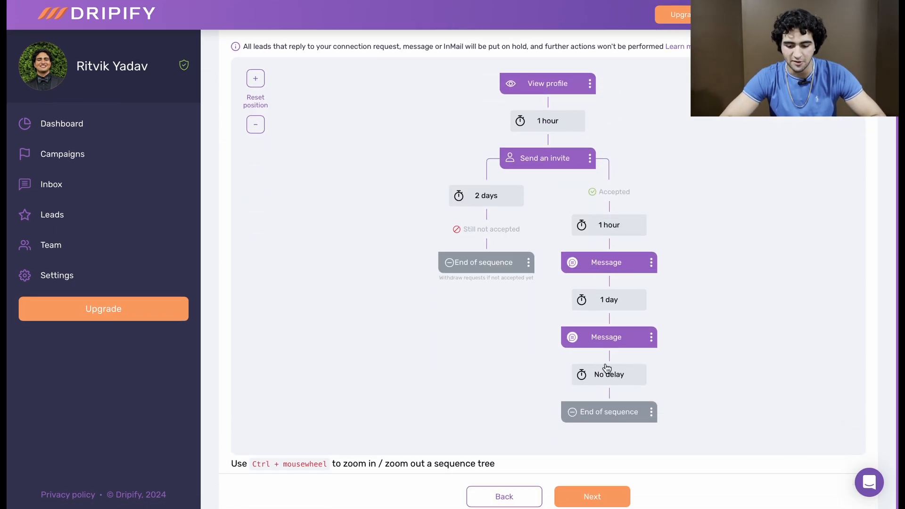
pyautogui.click(597, 496)
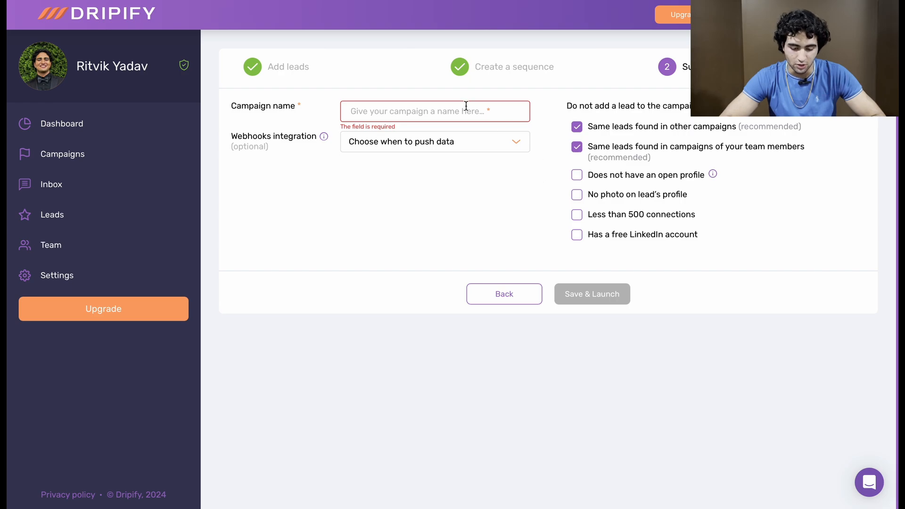
pyautogui.click(464, 107)
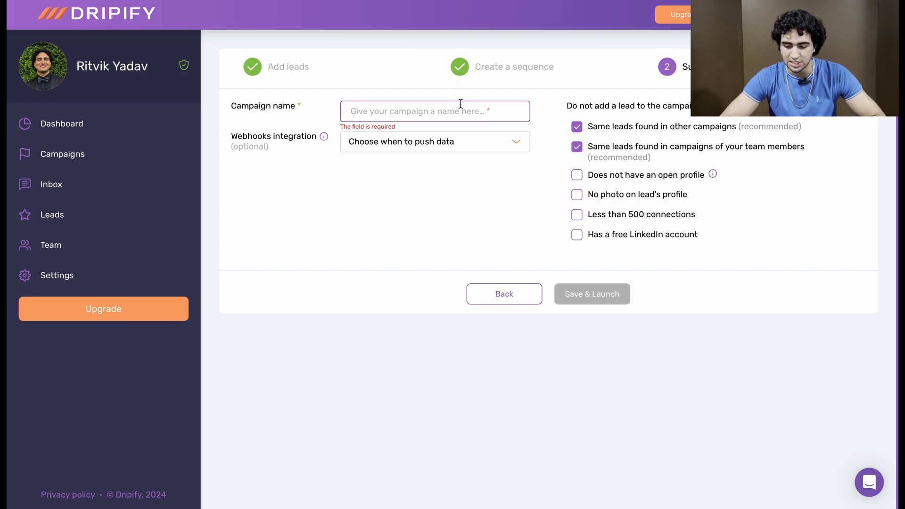
pyautogui.write('PE')
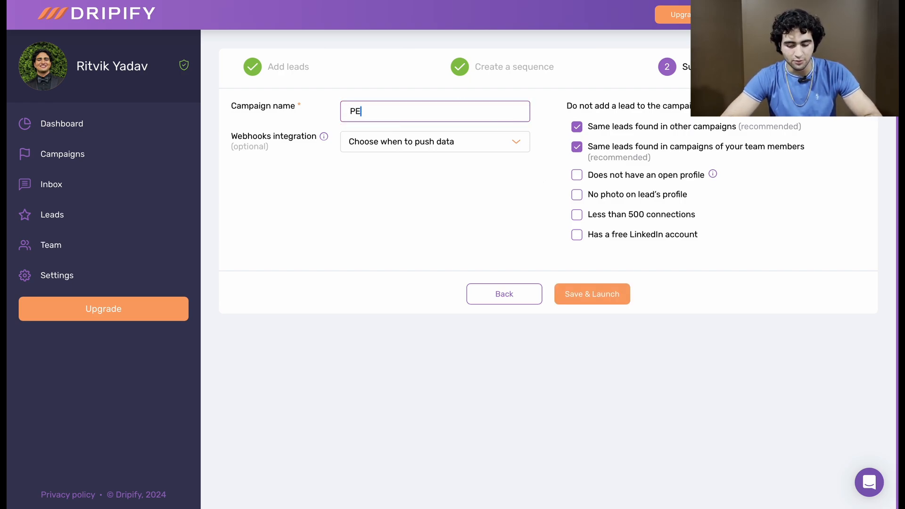
pyautogui.write('?')
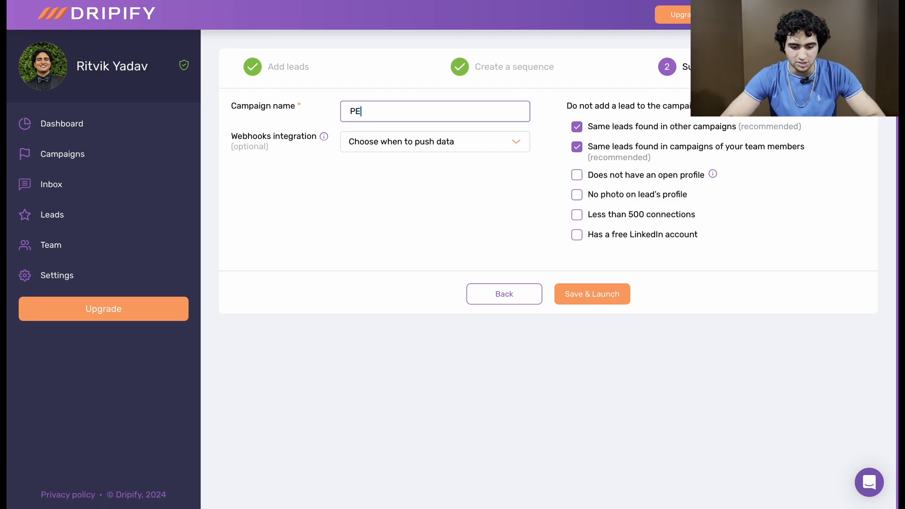
pyautogui.write('/VC | 1')
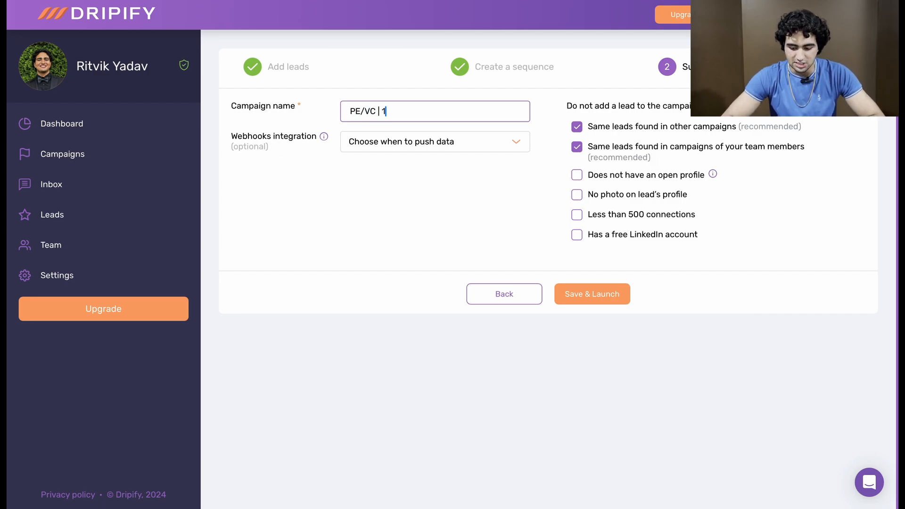
pyautogui.write('-50')
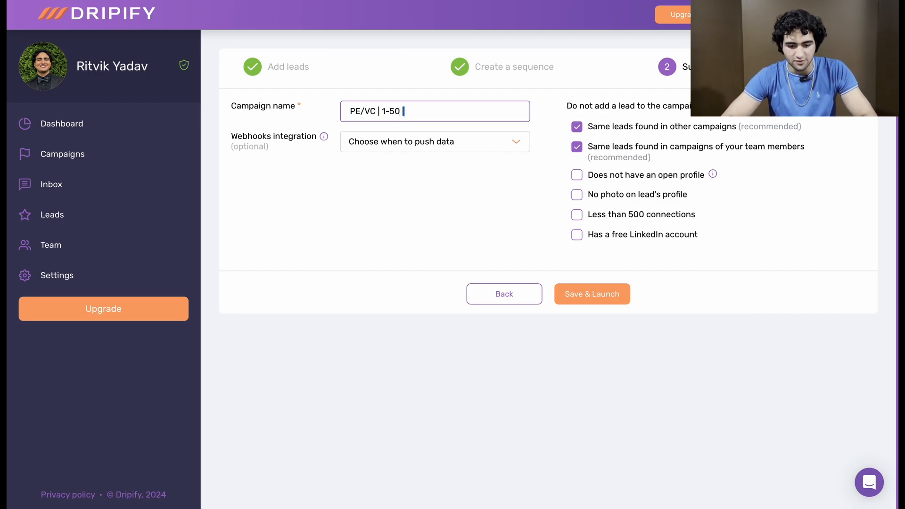
pyautogui.write(' | Owner - VP')
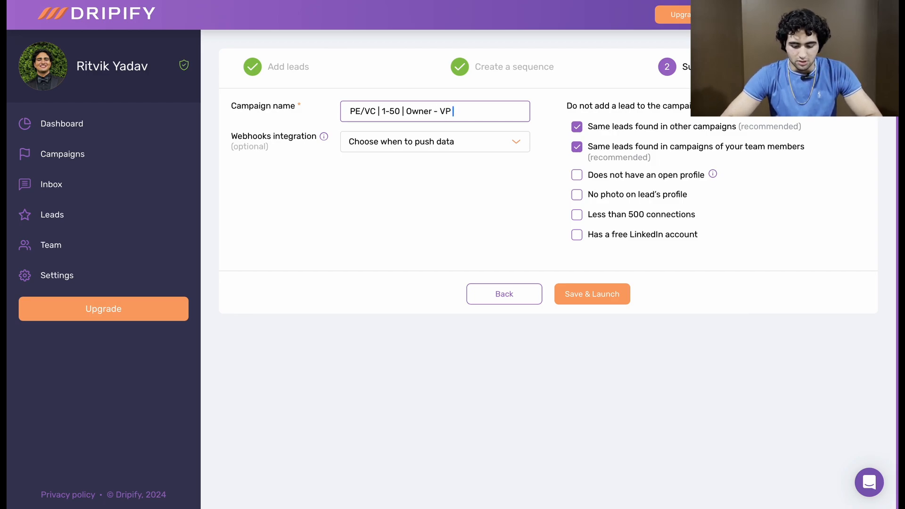
pyautogui.write(' | A')
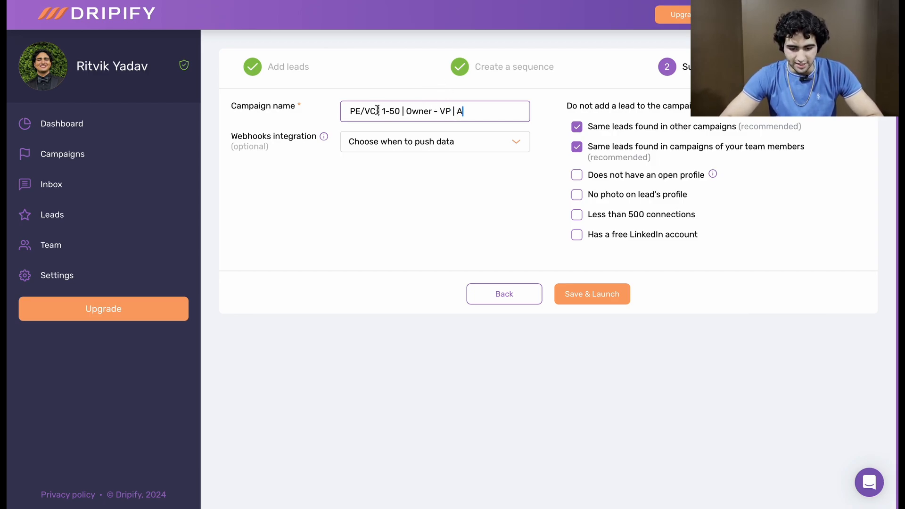
# Step: Shorten the campaign name to "PE/VC | A", launch the campaign, and return to the campaigns list
pyautogui.moveTo(380, 112); pyautogui.dragTo(454, 110)
pyautogui.press('BackSpace')
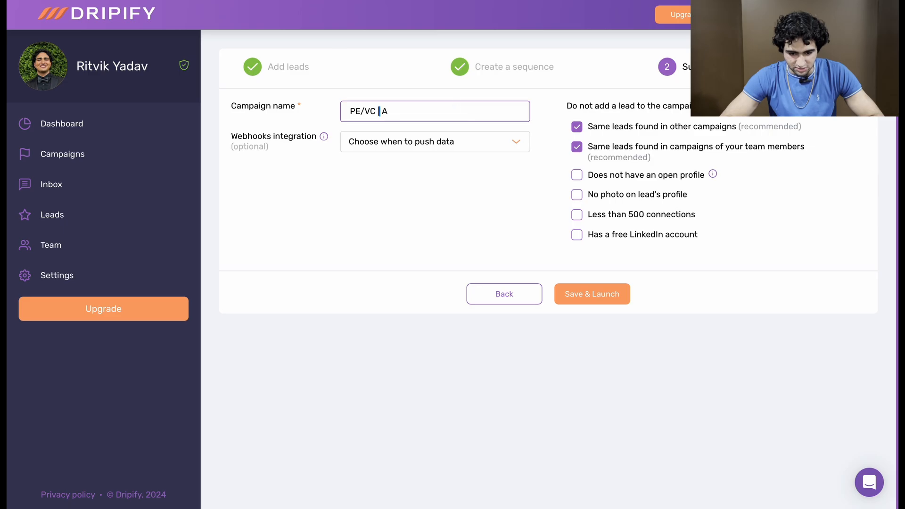
pyautogui.click(469, 121)
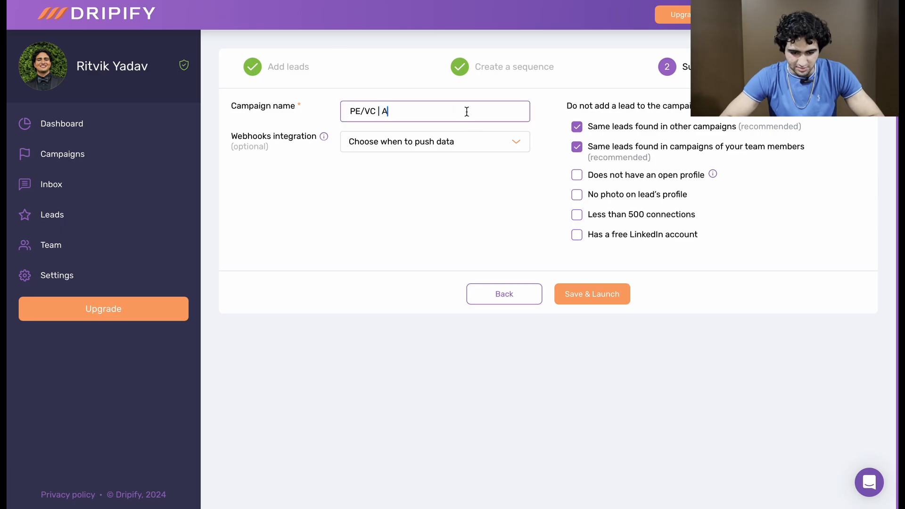
pyautogui.click(580, 294)
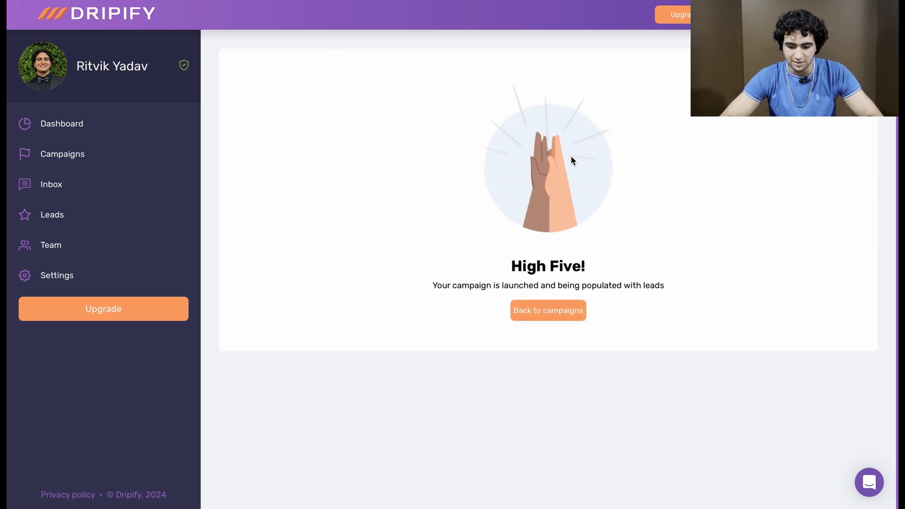
pyautogui.click(549, 311)
# Step: Include inactive campaigns in the list, compare acceptance and reply rates, and check the lead progress breakdown of "Wealth Management B"
pyautogui.click(469, 97)
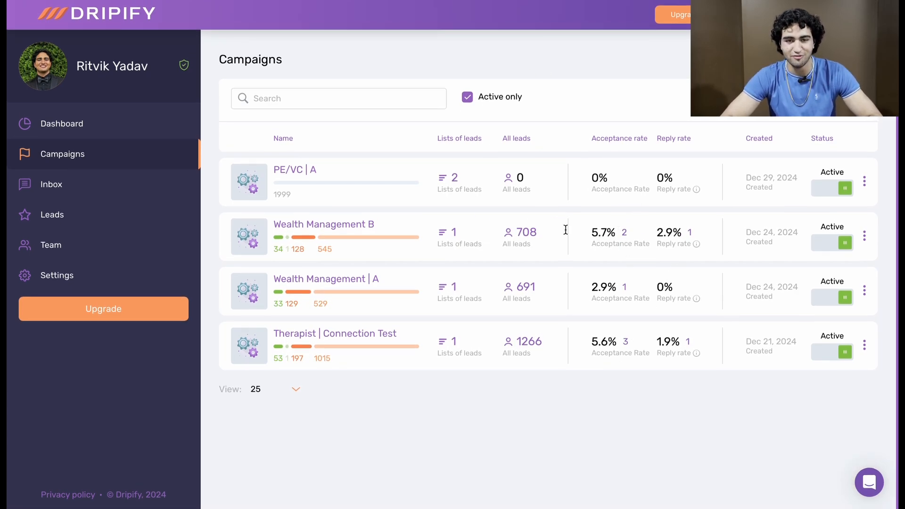
pyautogui.click(467, 97)
pyautogui.scroll(-15, 595, 172)
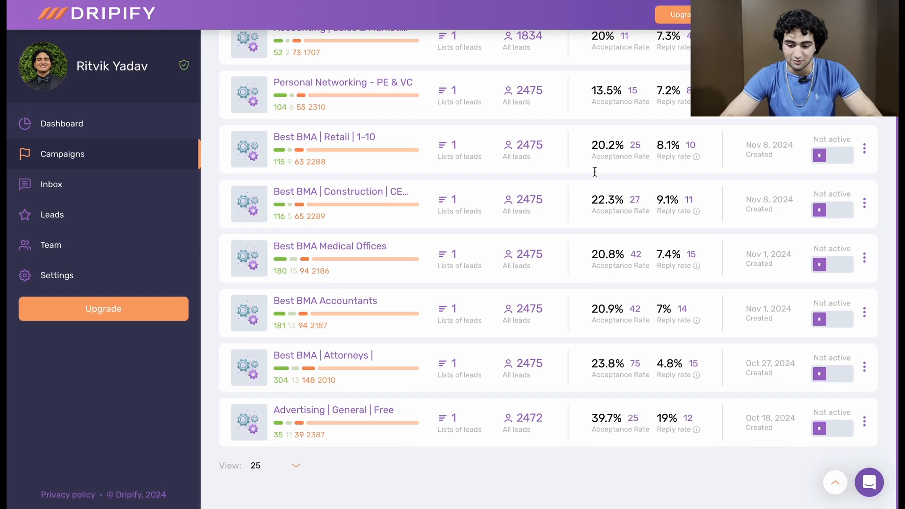
pyautogui.scroll(1, 586, 394)
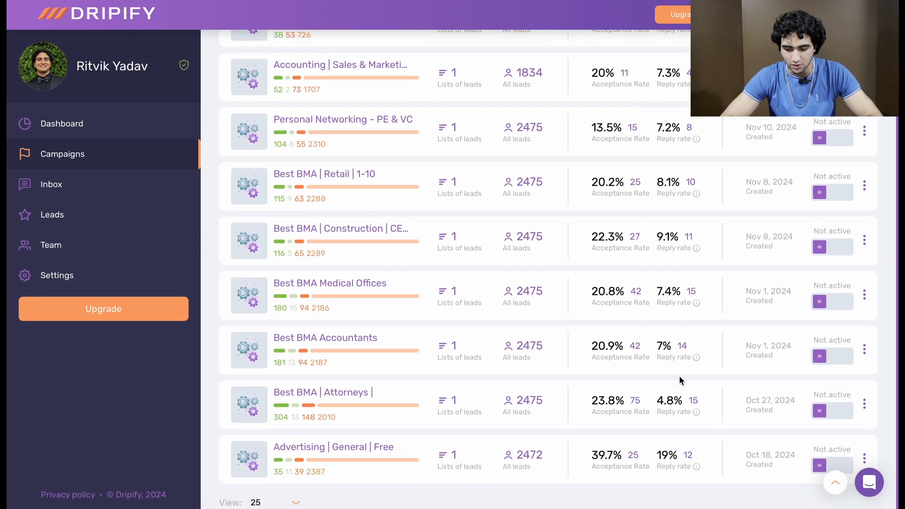
pyautogui.scroll(9, 680, 376)
pyautogui.scroll(5, 679, 376)
pyautogui.scroll(-2, 648, 352)
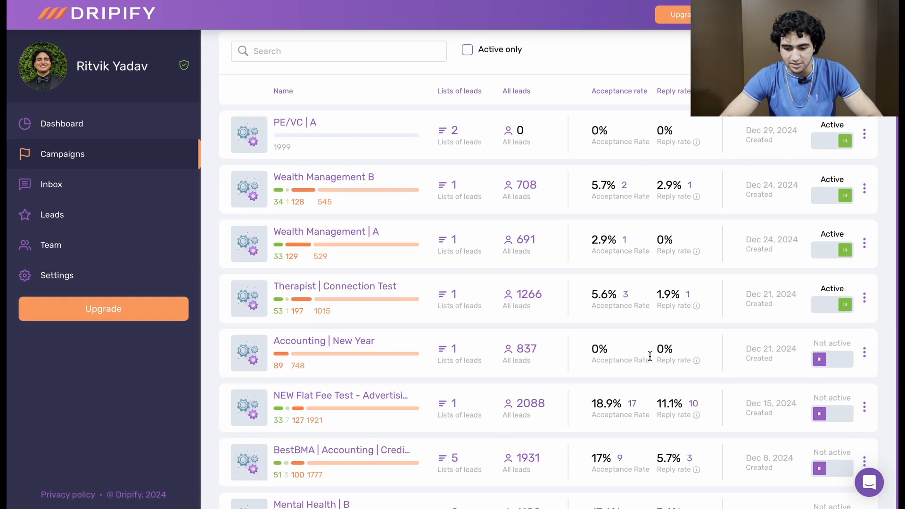
pyautogui.scroll(-1, 624, 194)
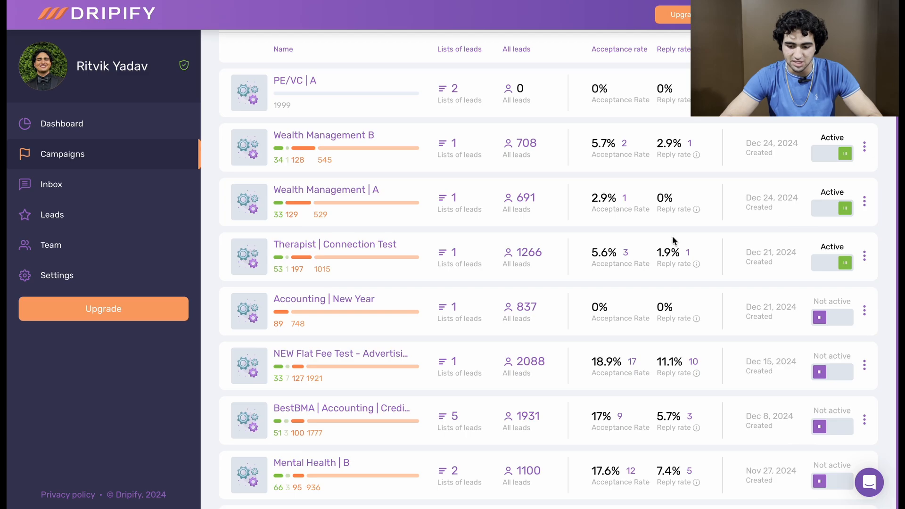
pyautogui.moveTo(313, 160)
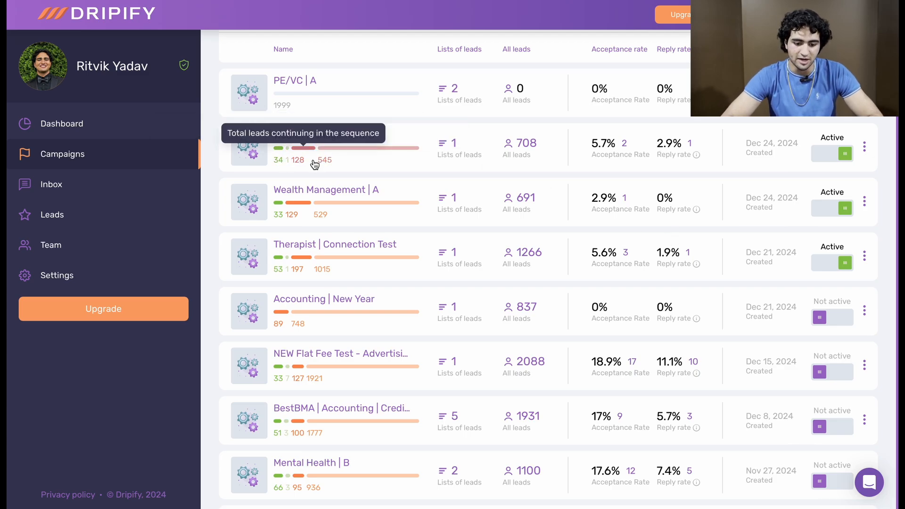
# Step: Review the full campaign list from newest to oldest, comparing lead counts and rates of the inactive campaigns
pyautogui.scroll(-1, 530, 153)
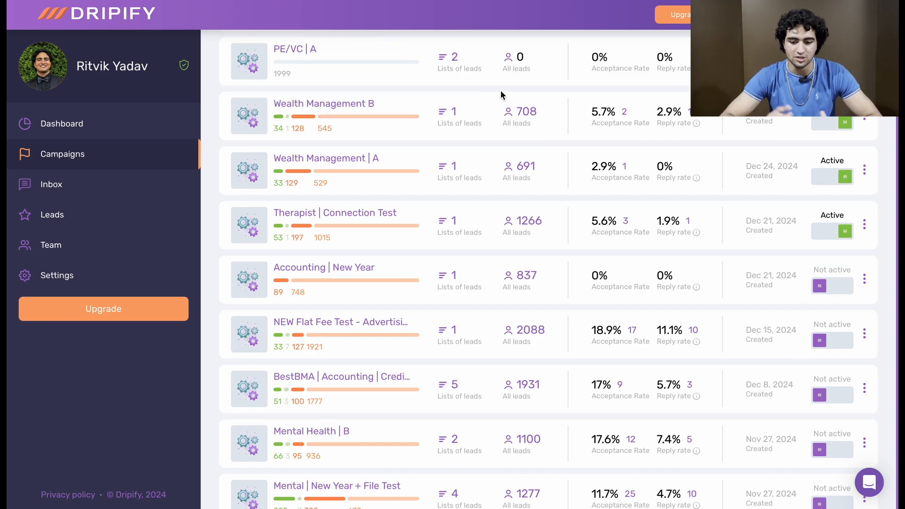
pyautogui.scroll(-5, 519, 84)
pyautogui.scroll(-12, 505, 115)
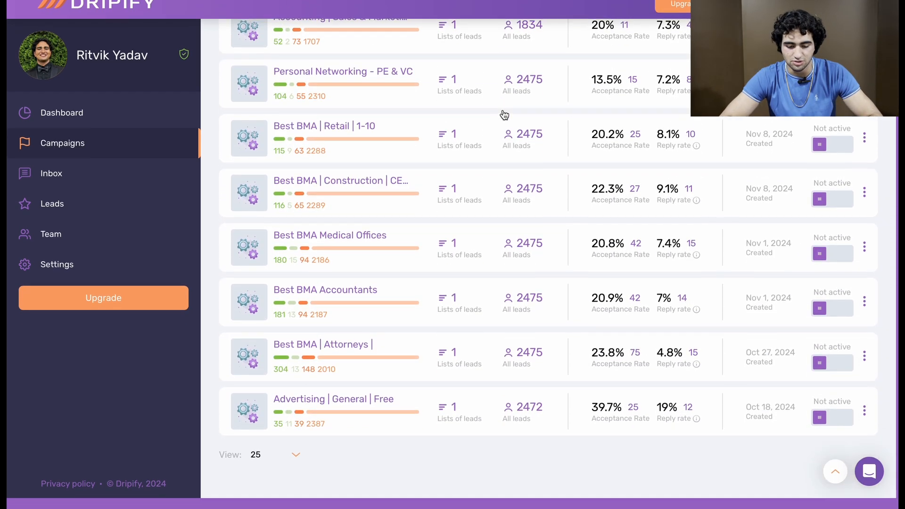
pyautogui.scroll(15, 562, 191)
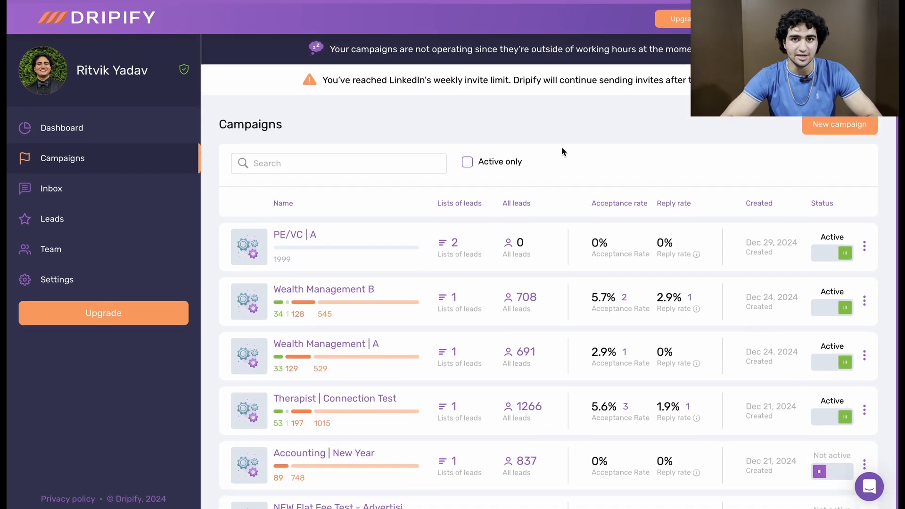
pyautogui.scroll(-1, 575, 189)
pyautogui.scroll(-8, 566, 245)
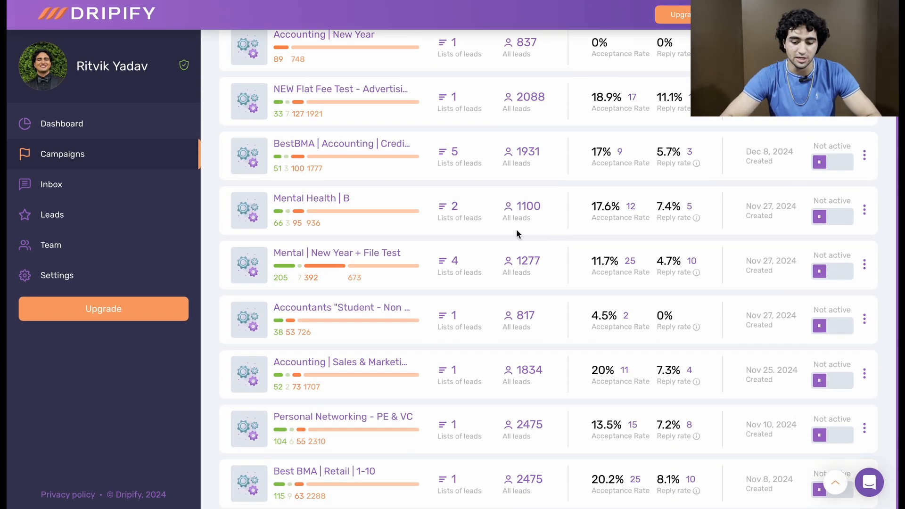
pyautogui.scroll(-1, 566, 90)
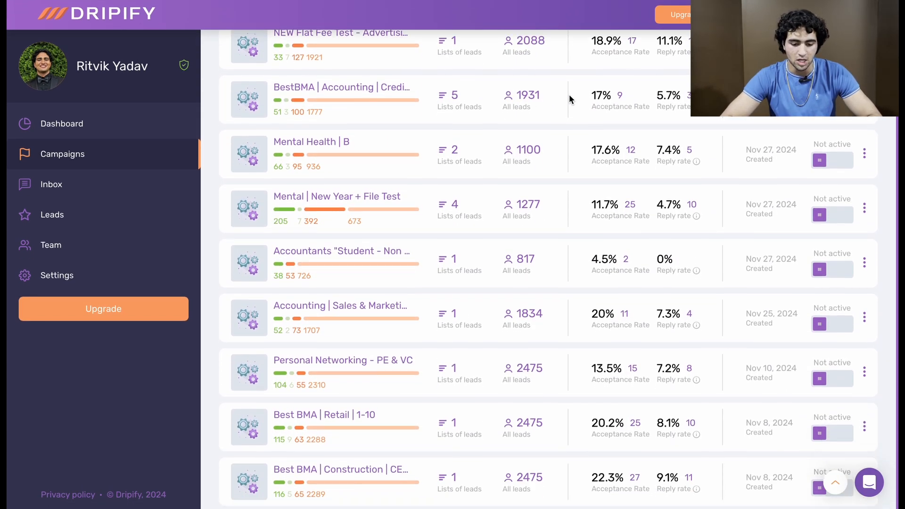
pyautogui.scroll(-5, 570, 188)
pyautogui.scroll(15, 636, 419)
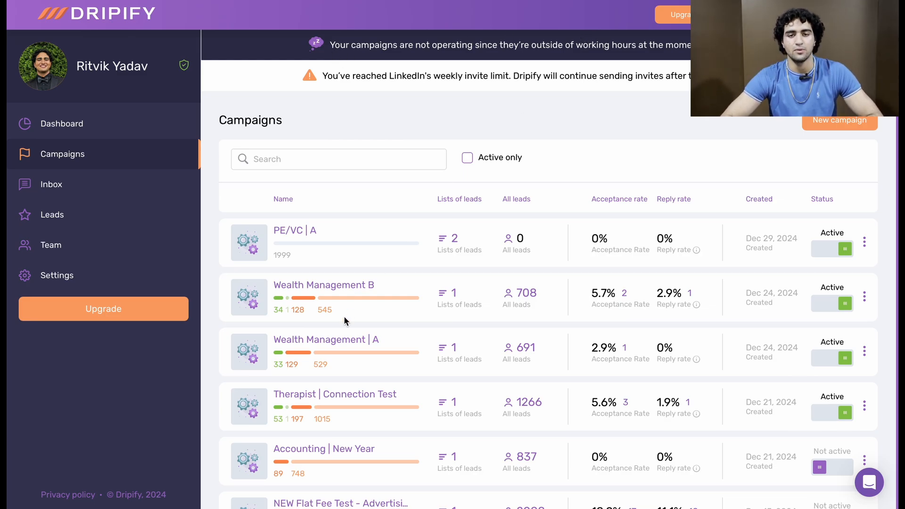
# Step: Open the dashboard and view the account statistics for this month and for last month
pyautogui.click(173, 123)
pyautogui.click(309, 157)
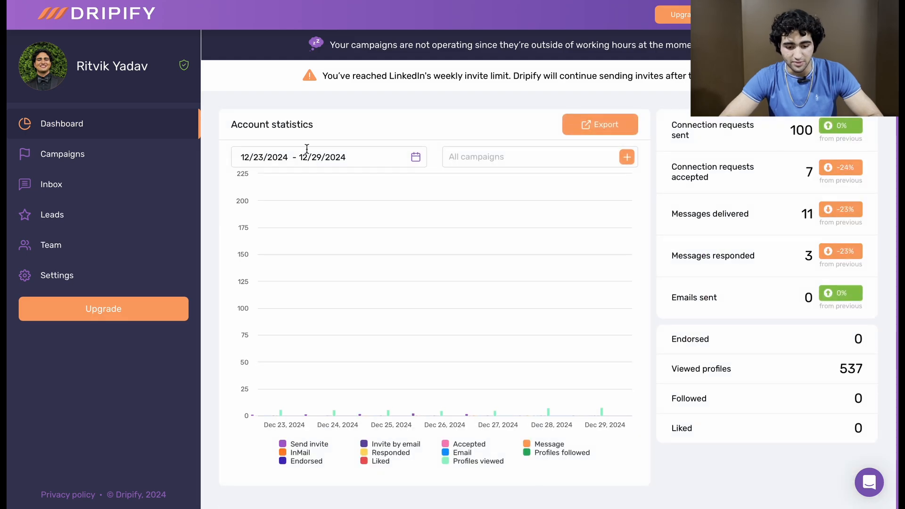
pyautogui.click(416, 158)
pyautogui.click(255, 197)
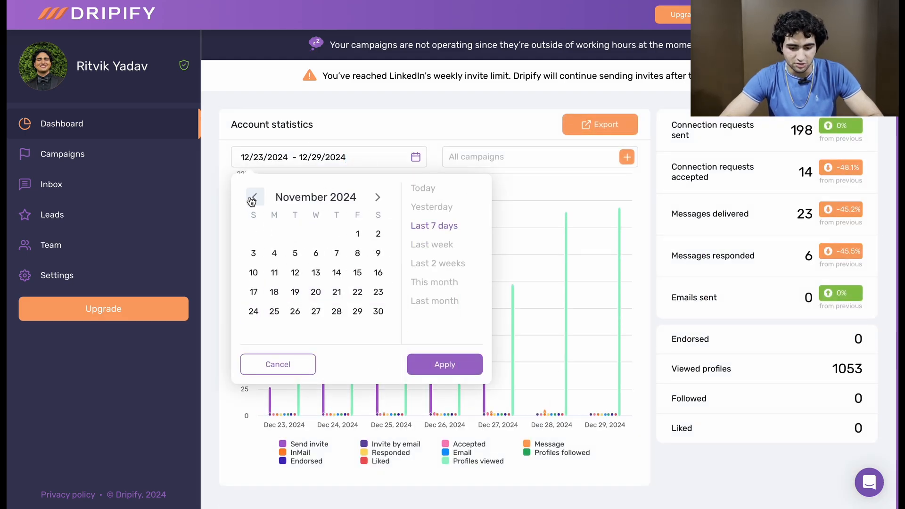
pyautogui.click(377, 197)
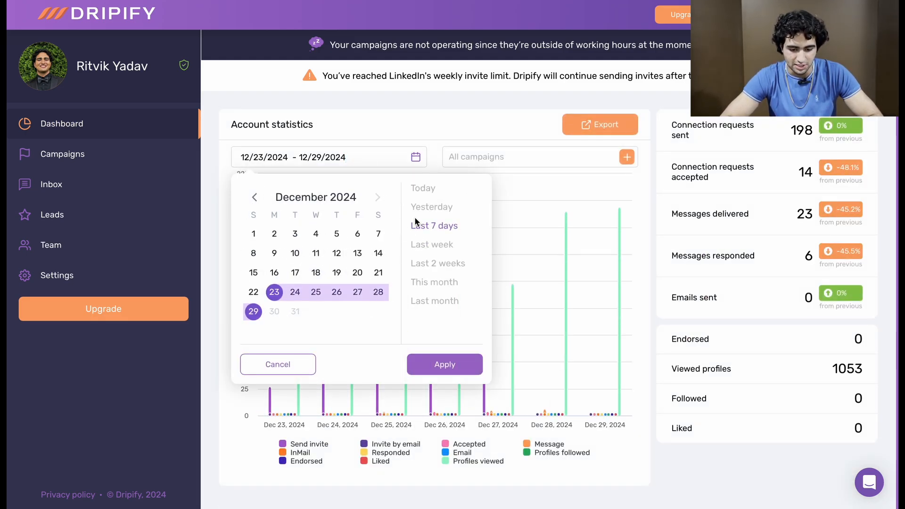
pyautogui.click(439, 284)
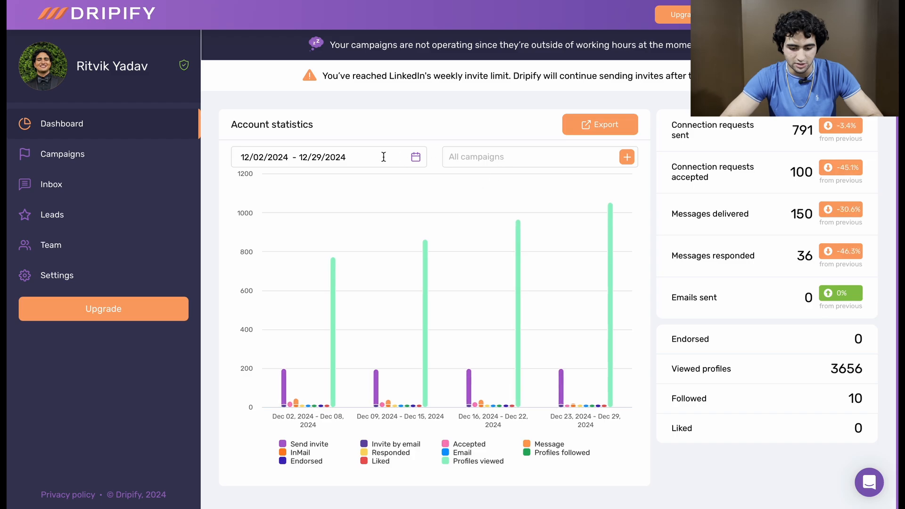
pyautogui.click(416, 156)
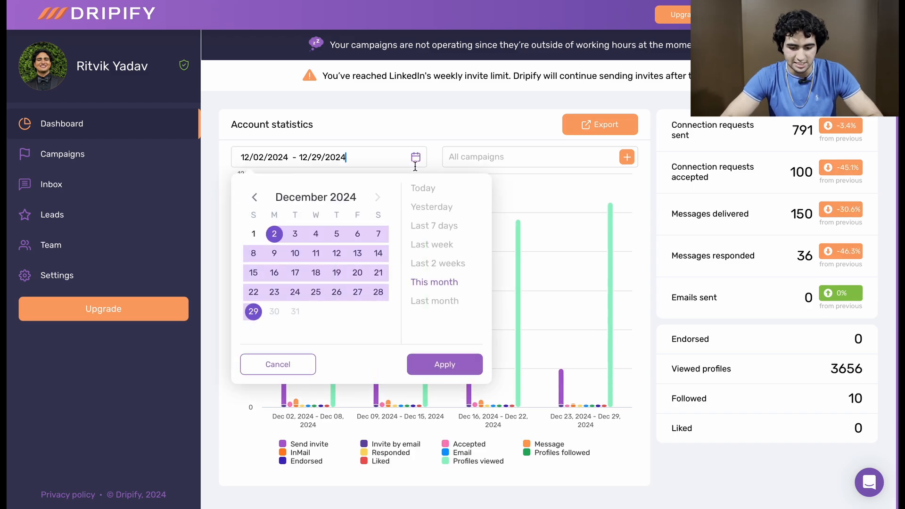
pyautogui.click(435, 300)
# Step: Filter the account statistics to the "BestBMA | Accounting | Credibility Test" campaign and view its figures for this month
pyautogui.click(627, 156)
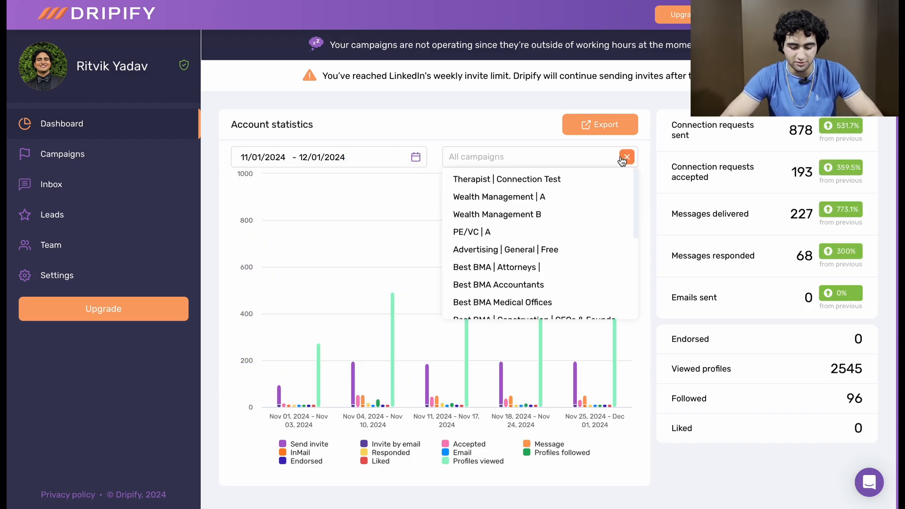
pyautogui.scroll(-3, 550, 217)
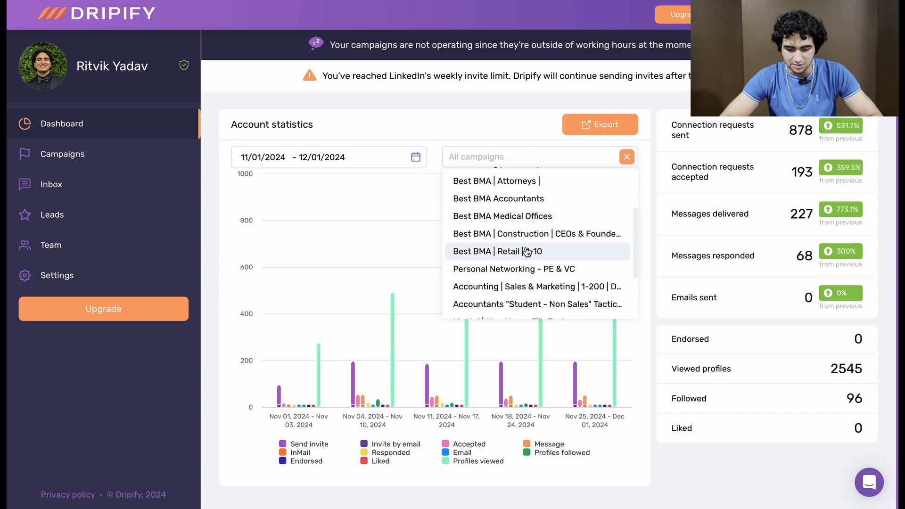
pyautogui.scroll(-2, 527, 252)
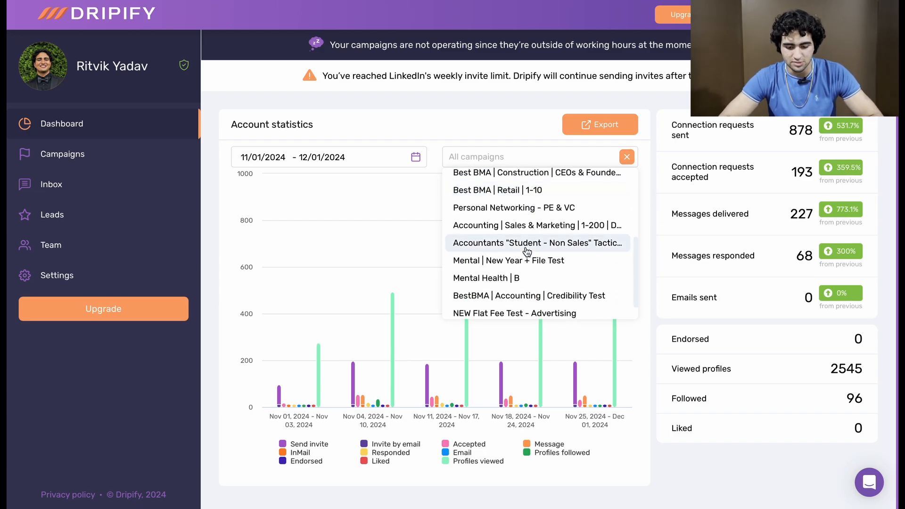
pyautogui.scroll(-1, 530, 278)
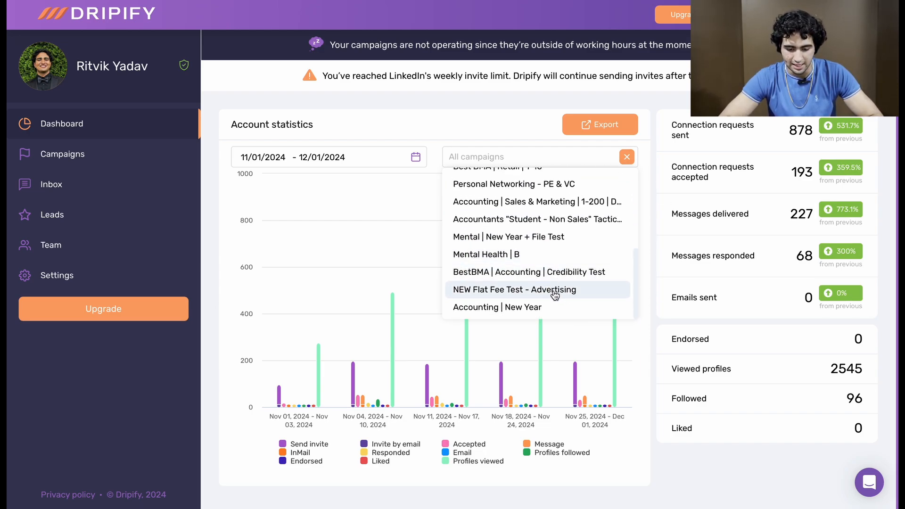
pyautogui.click(556, 278)
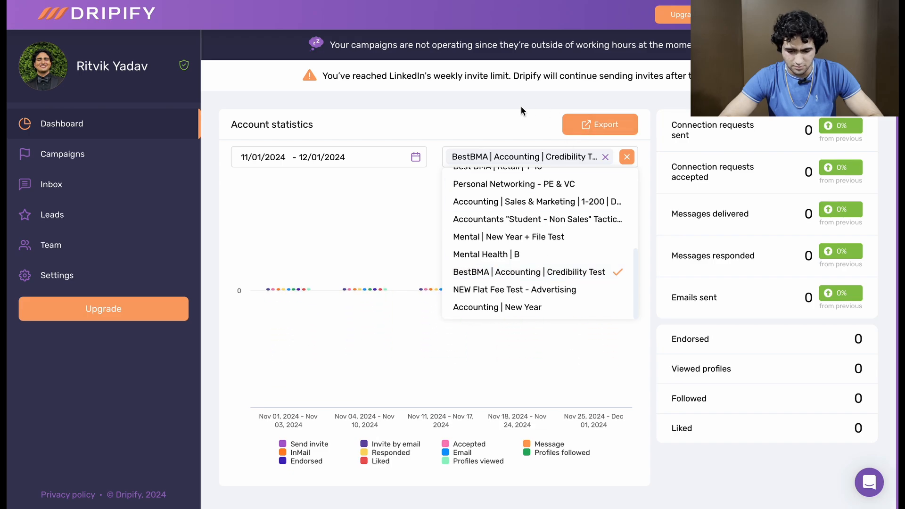
pyautogui.click(414, 158)
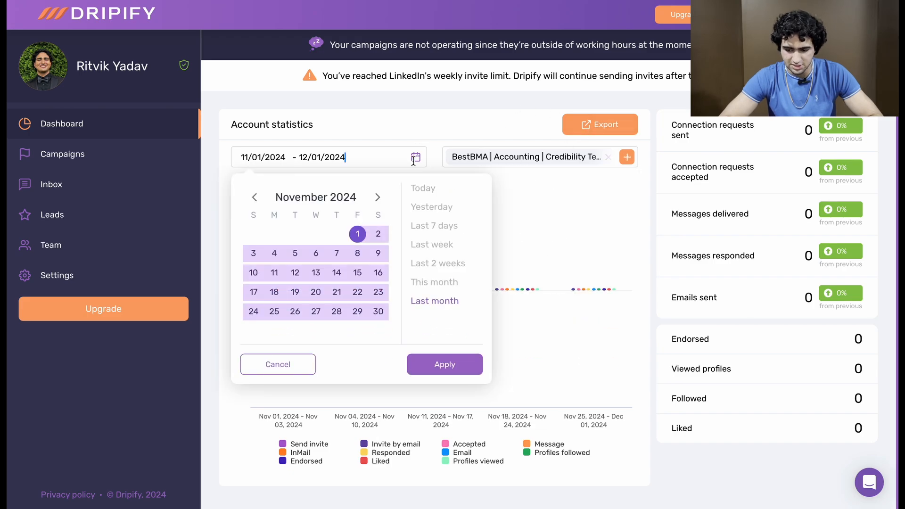
pyautogui.click(449, 285)
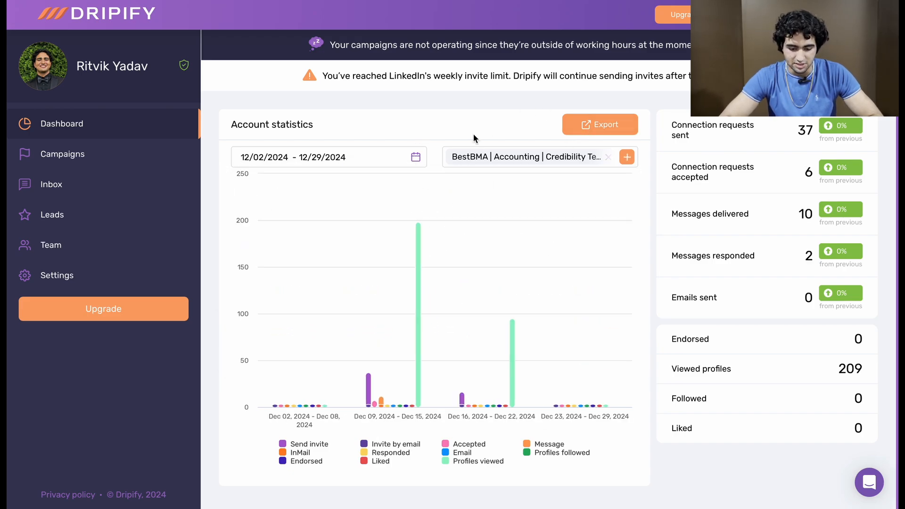
# Step: Replace the campaign filter with "Best BMA Medical Offices" and view its statistics for last month
pyautogui.click(611, 159)
pyautogui.scroll(3, 544, 239)
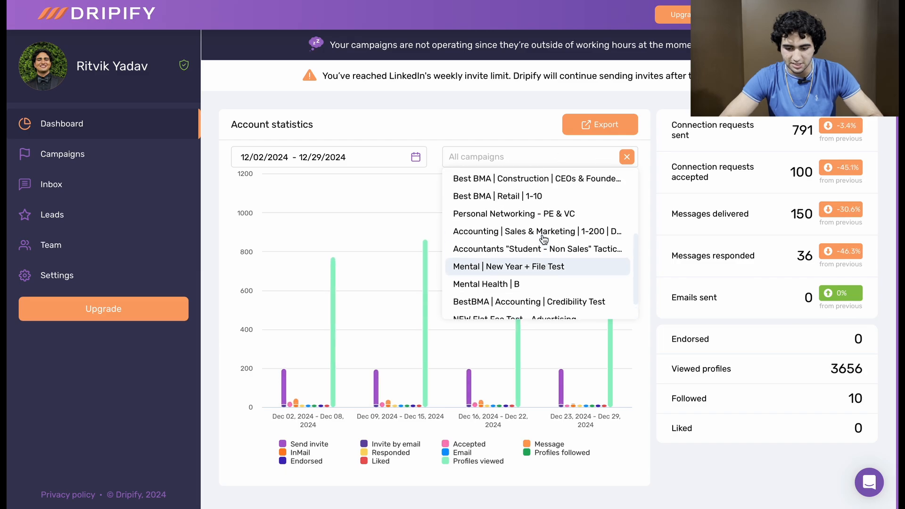
pyautogui.scroll(3, 543, 239)
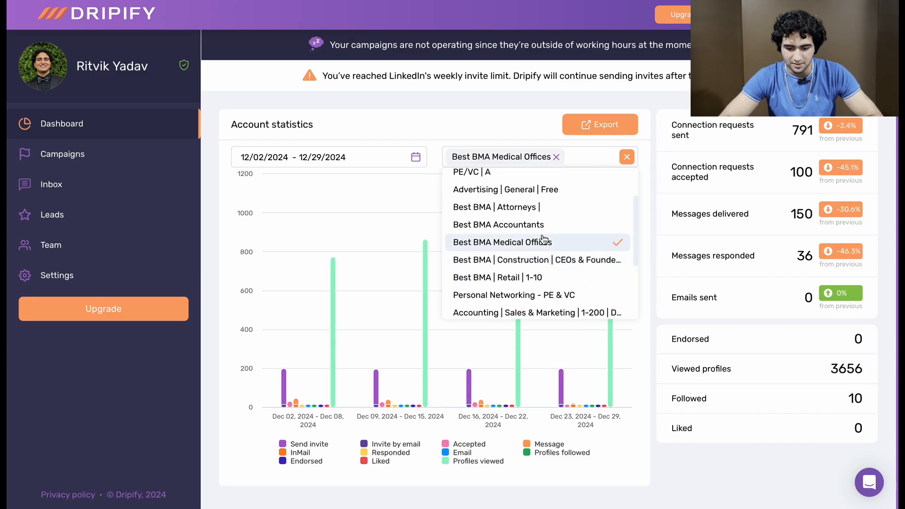
pyautogui.click(413, 160)
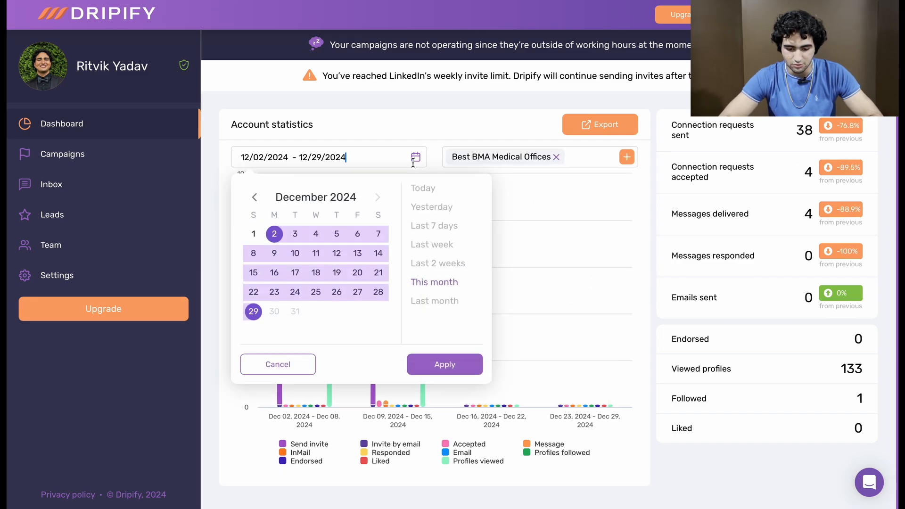
pyautogui.click(425, 300)
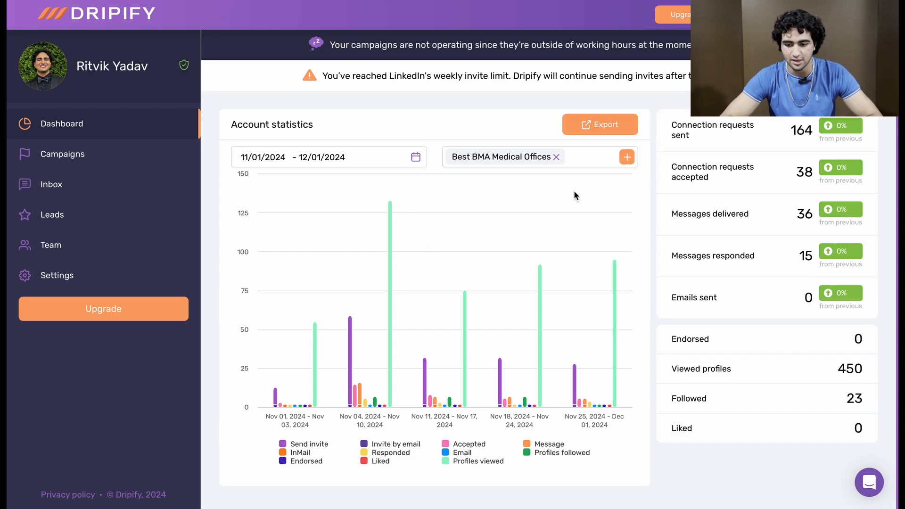
# Step: Switch to the "Dripify Data" Google Sheet and examine the date range sheet's raw data, calculated rates, monthly stats, and totals to date
pyautogui.hotkey('ctrl', 'Up')
pyautogui.click(512, 4)
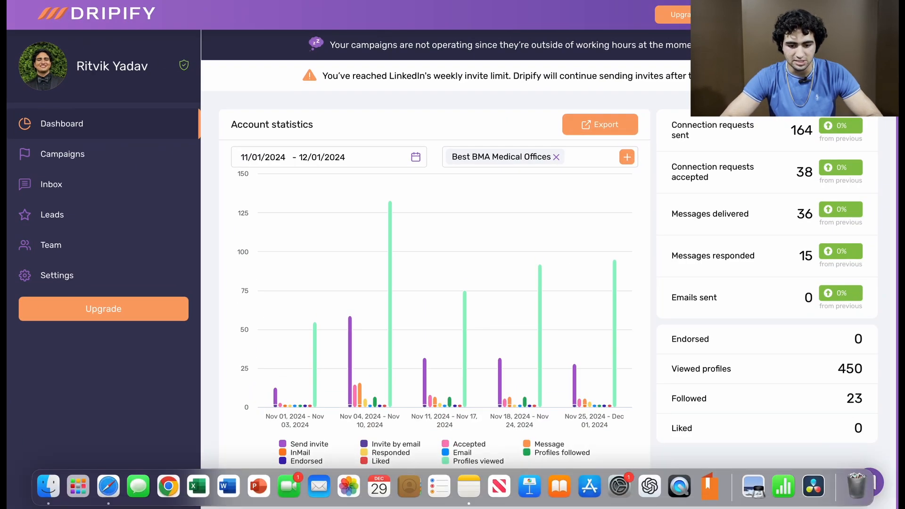
pyautogui.scroll(-3, 738, 232)
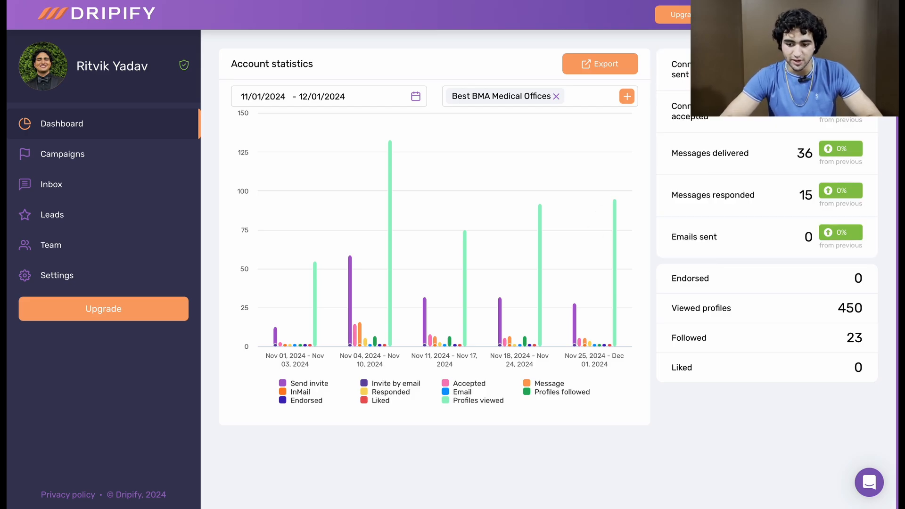
pyautogui.click(808, 3)
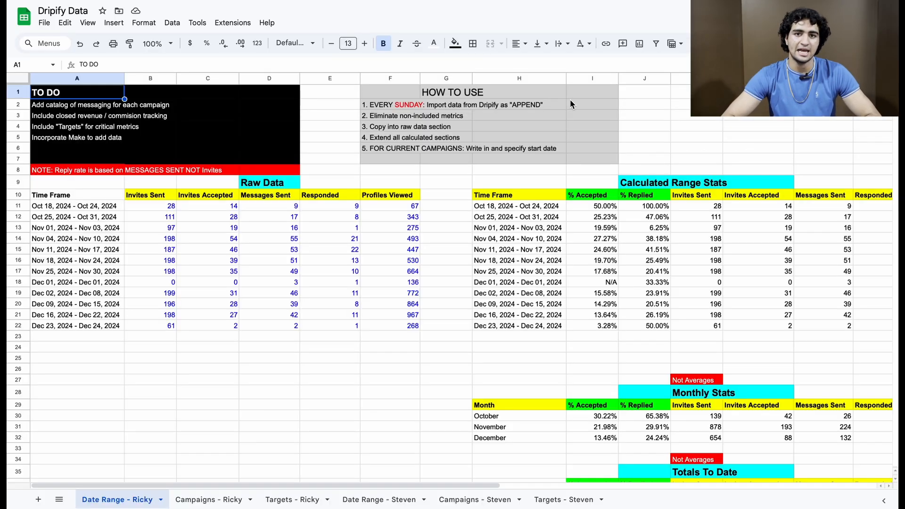
pyautogui.scroll(-4, 547, 137)
pyautogui.scroll(4, 547, 138)
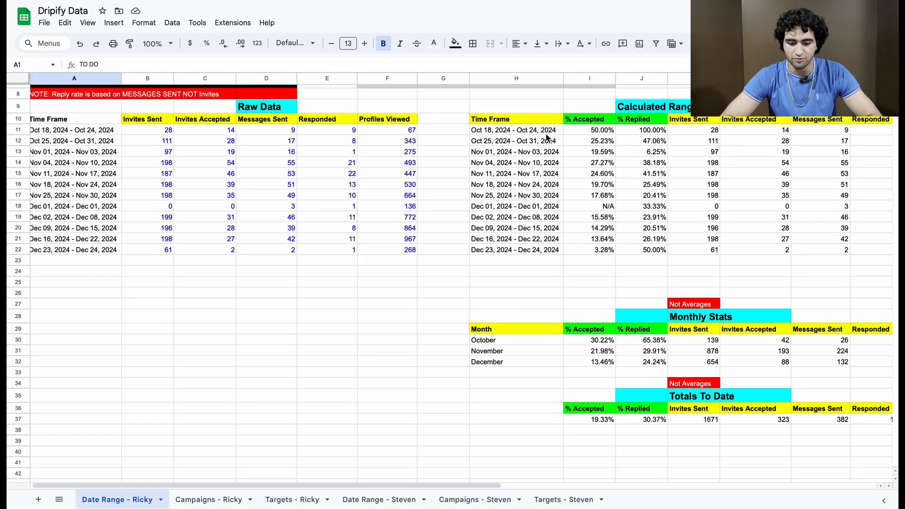
pyautogui.scroll(-2, 547, 138)
pyautogui.scroll(1, 547, 137)
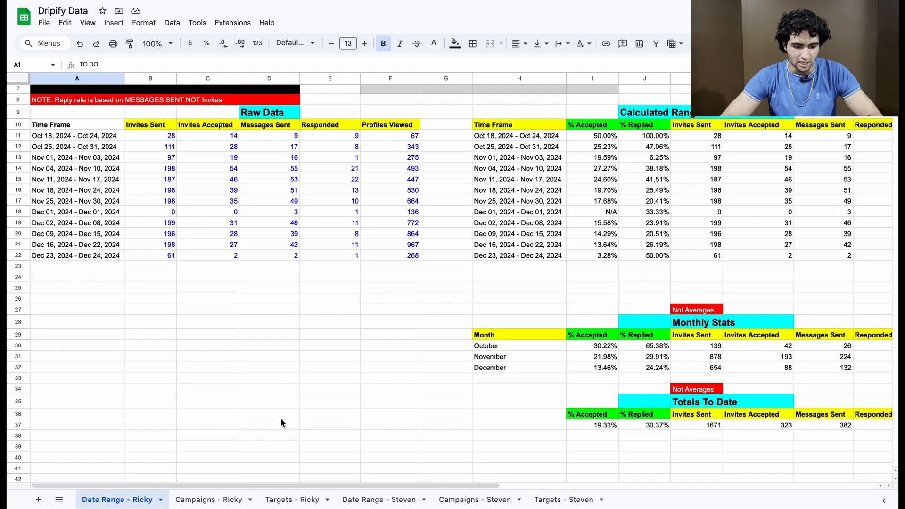
# Step: Inspect the accepted and replied rate formulas under Totals To Date, and look back over the weekly range stats and raw data
pyautogui.scroll(3, 333, 236)
pyautogui.hscroll(2, 333, 236)
pyautogui.scroll(-10, 457, 233)
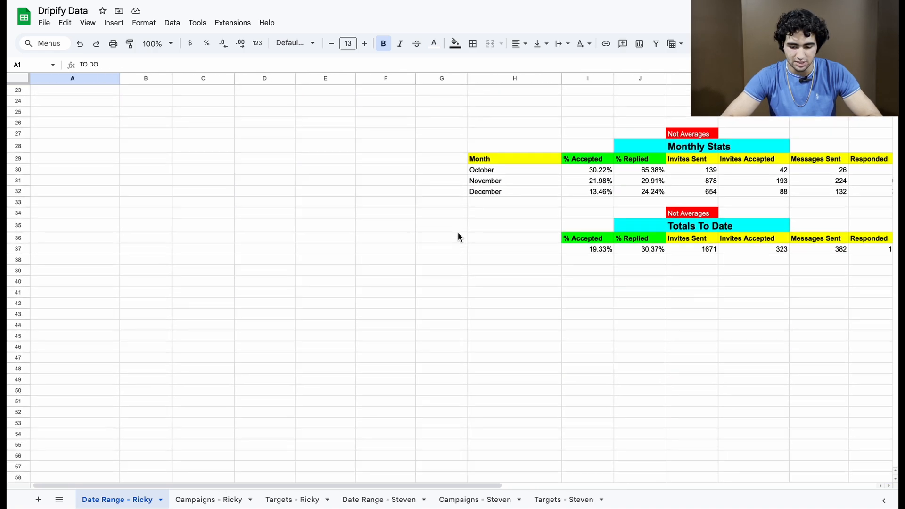
pyautogui.click(516, 204)
pyautogui.click(512, 216)
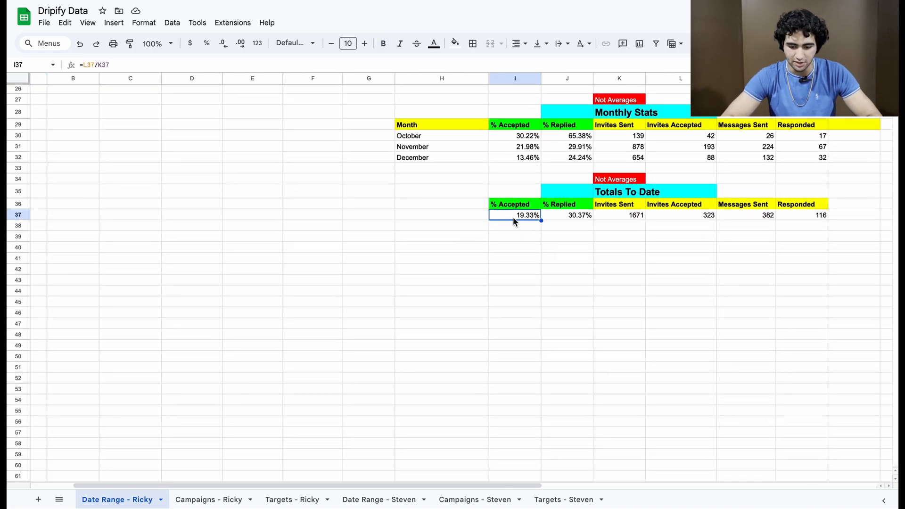
pyautogui.click(568, 217)
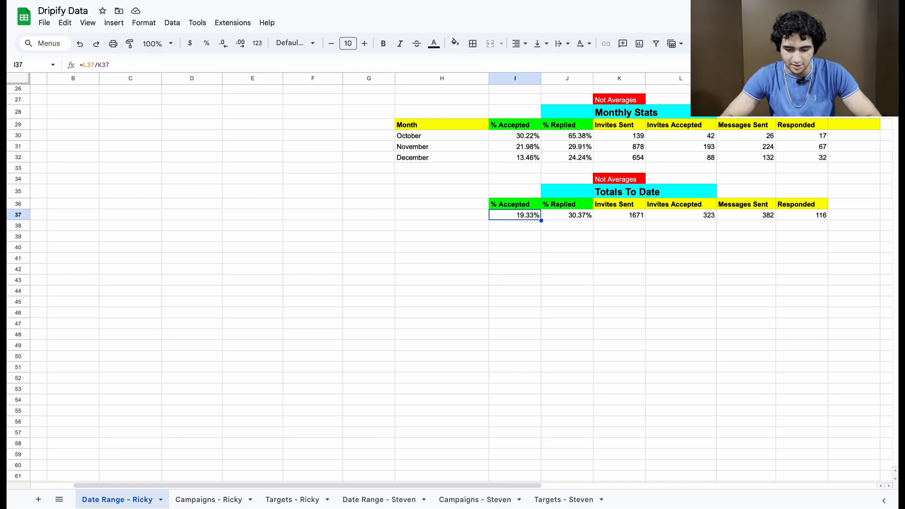
pyautogui.click(584, 219)
pyautogui.scroll(8, 582, 219)
pyautogui.hscroll(-1, 582, 219)
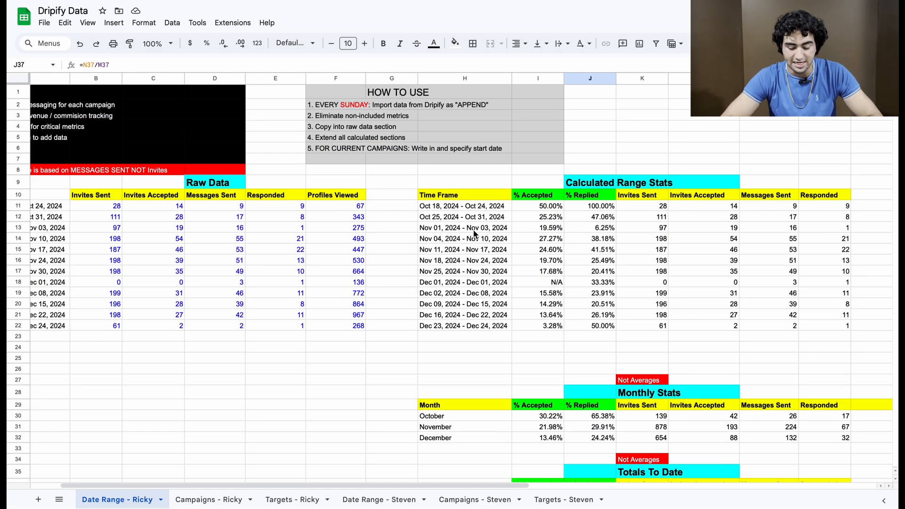
pyautogui.scroll(-12, 473, 234)
pyautogui.hscroll(-2, 474, 233)
pyautogui.scroll(12, 360, 281)
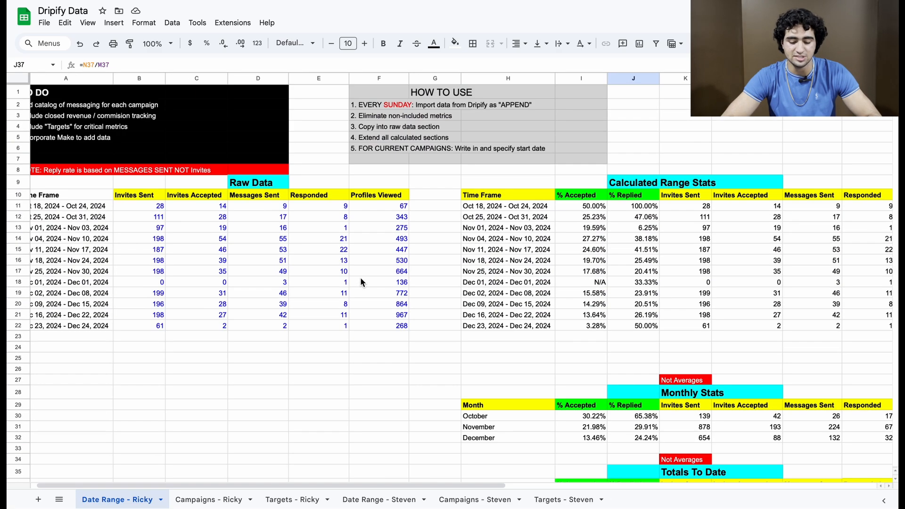
# Step: Open the first campaigns sheet and examine the raw data for each campaign and time frame
pyautogui.click(211, 499)
pyautogui.scroll(-5, 250, 225)
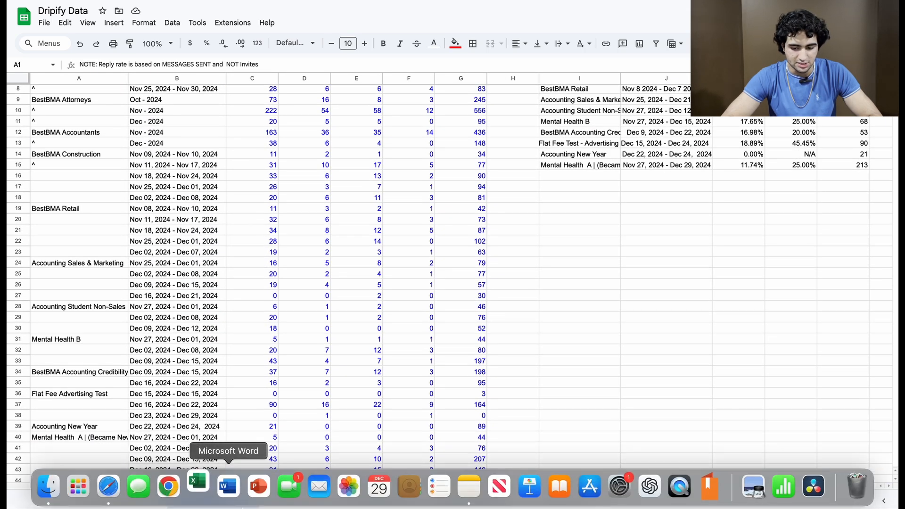
pyautogui.scroll(-3, 236, 324)
pyautogui.scroll(7, 307, 283)
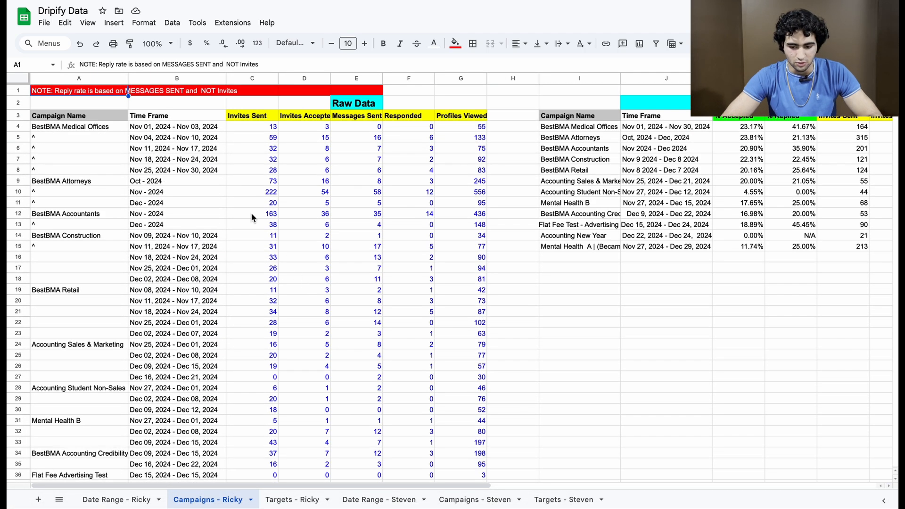
pyautogui.scroll(-12, 110, 186)
pyautogui.hscroll(1, 109, 187)
pyautogui.scroll(7, 110, 186)
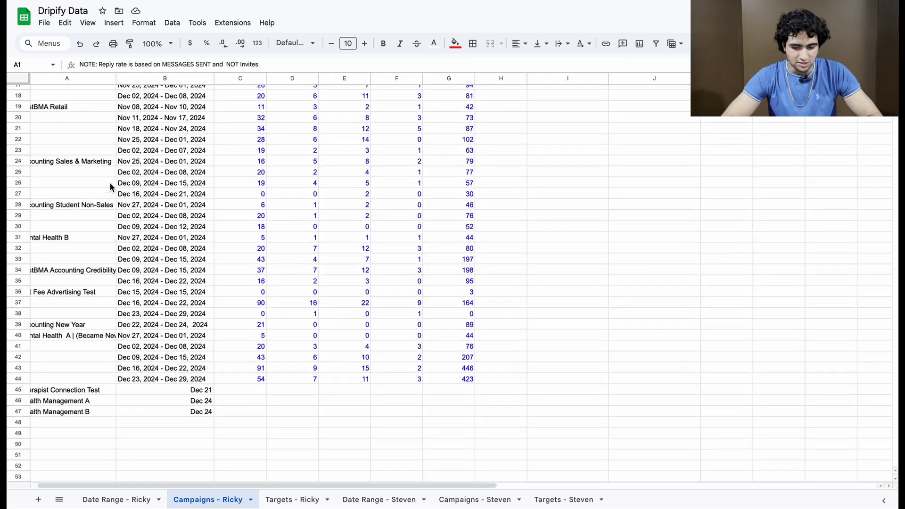
# Step: Examine the calculated % Accepted and % Replied rates for each campaign, from BestBMA Attorneys down to the accounting credibility test
pyautogui.scroll(6, 110, 187)
pyautogui.hscroll(5, 445, 179)
pyautogui.click(443, 136)
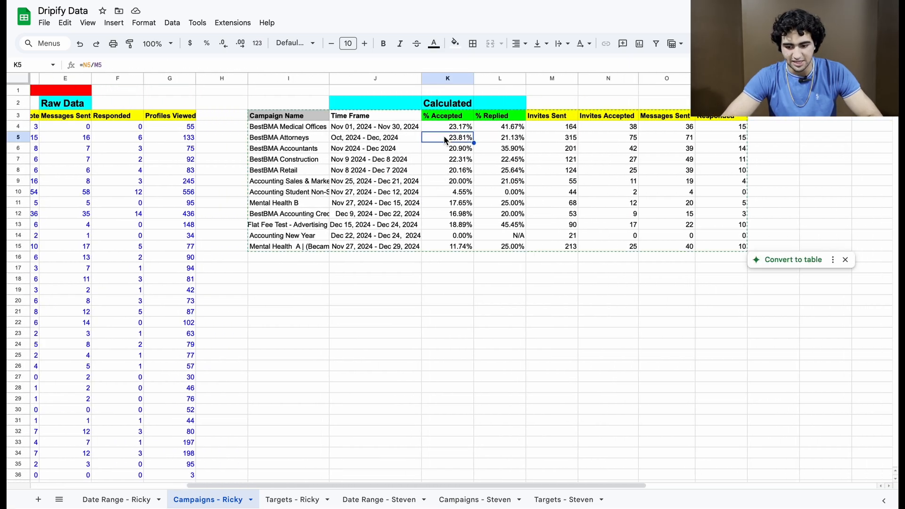
pyautogui.press('Down')
pyautogui.press('Down')
pyautogui.press('Down')
pyautogui.press('Down')
pyautogui.press('Right')
pyautogui.press('Down')
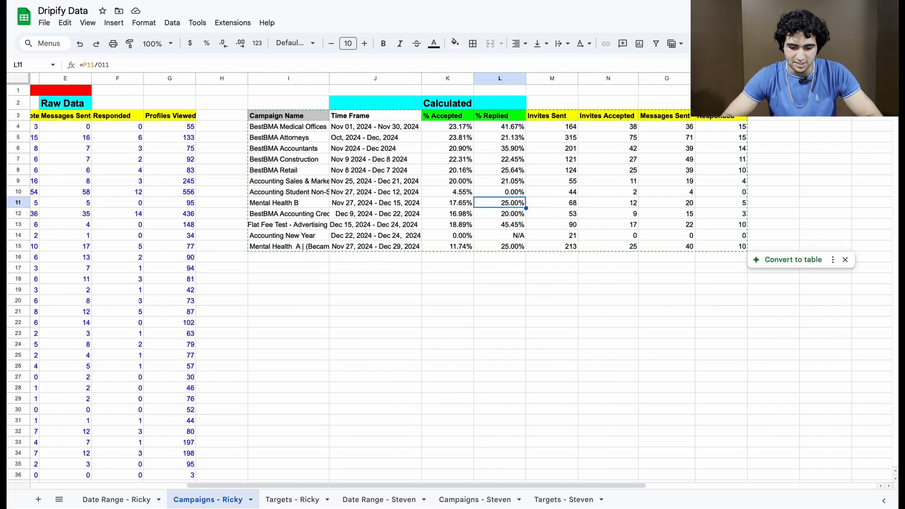
pyautogui.press('Right')
pyautogui.press('Down')
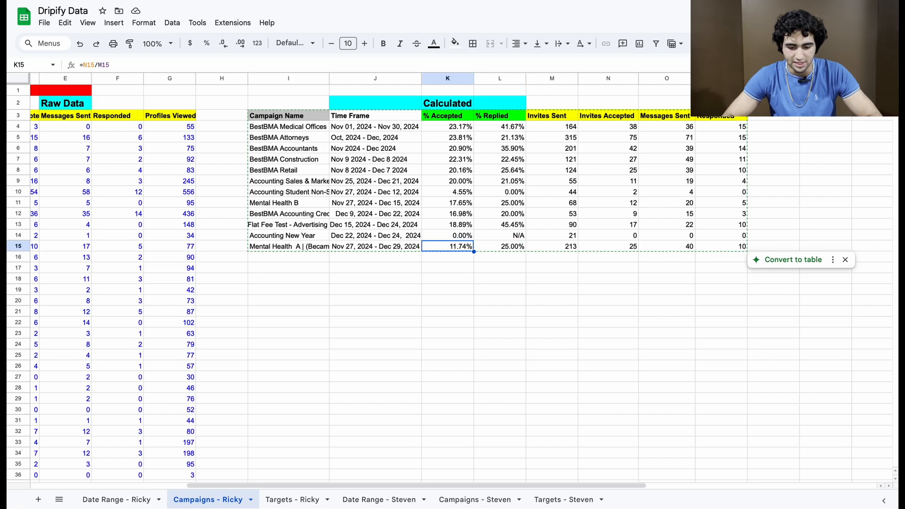
# Step: Open the first targets sheet and examine each target's accepted, replied, booked and closed totals along with the raw data
pyautogui.click(302, 499)
pyautogui.hscroll(5, 567, 275)
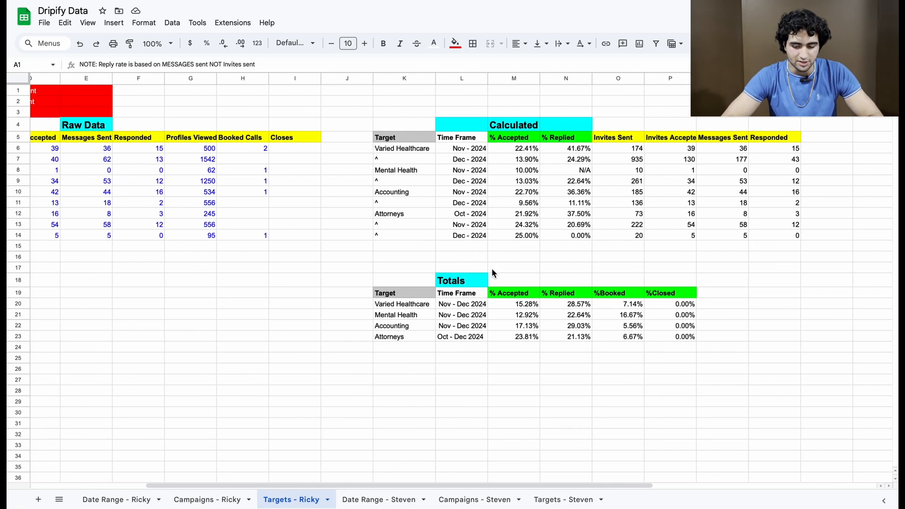
pyautogui.click(413, 303)
pyautogui.press('Down')
pyautogui.press('Right')
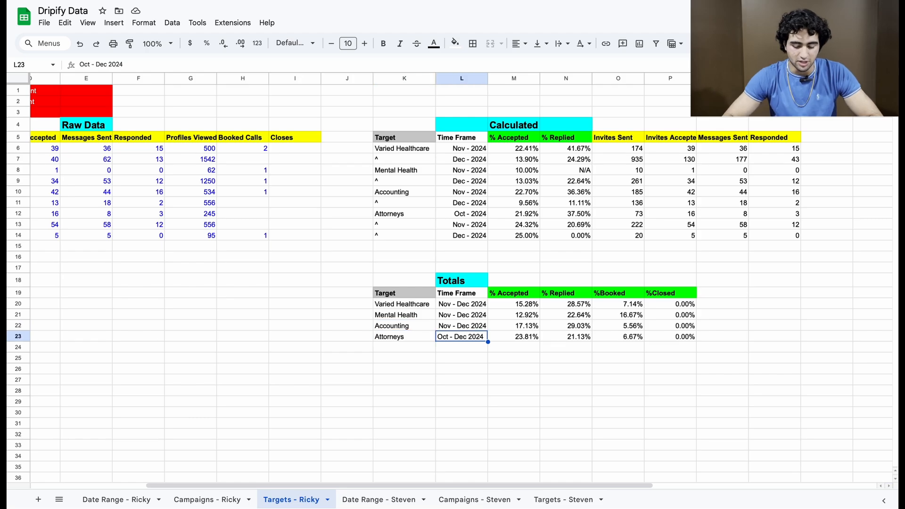
pyautogui.press('Right')
pyautogui.press('Right')
pyautogui.press('Right')
pyautogui.press('Left')
pyautogui.press('Left')
pyautogui.press('Up')
pyautogui.press('Up')
pyautogui.press('Left')
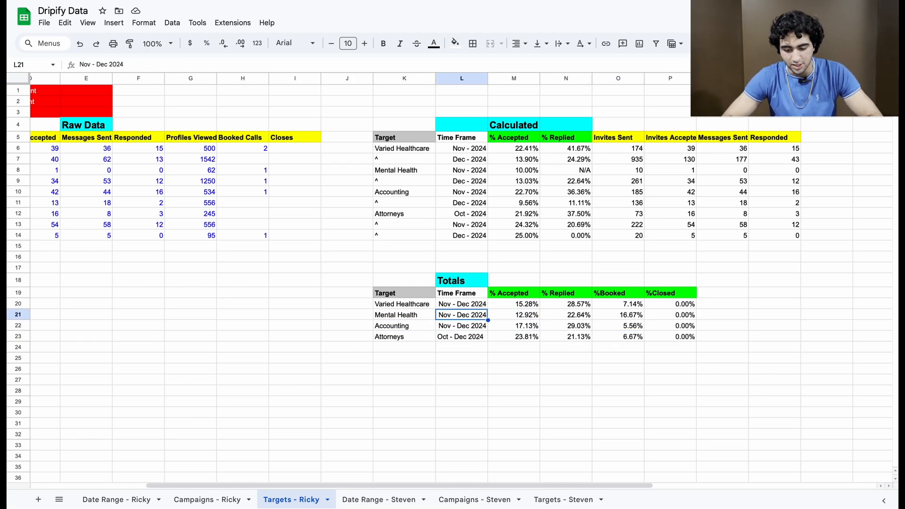
pyautogui.press('Left')
pyautogui.press('Left')
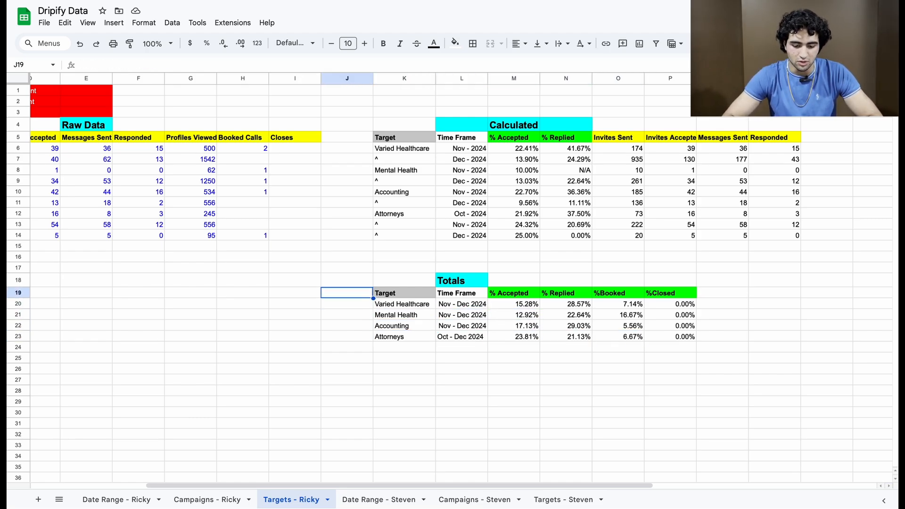
pyautogui.hscroll(-5, 385, 138)
pyautogui.scroll(-1, 386, 137)
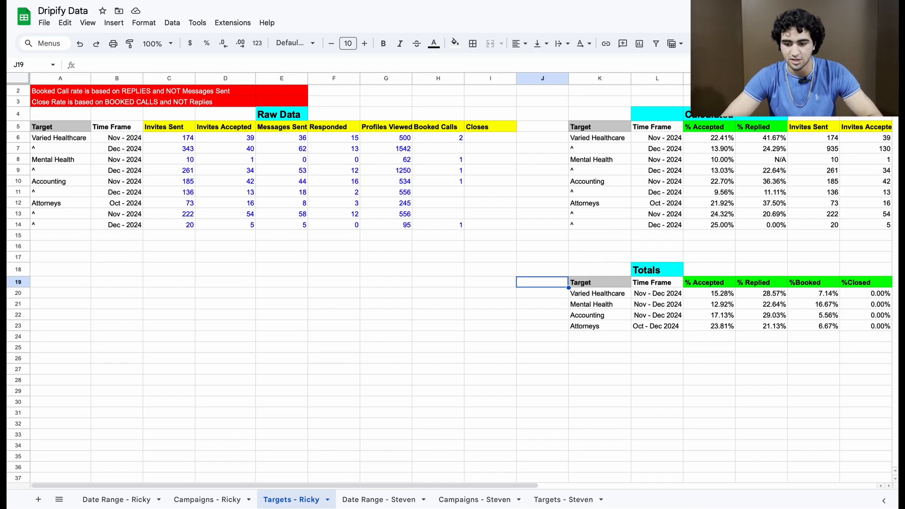
# Step: Switch back to Dripify and open the list of campaigns
pyautogui.click(311, 1)
pyautogui.click(236, 1)
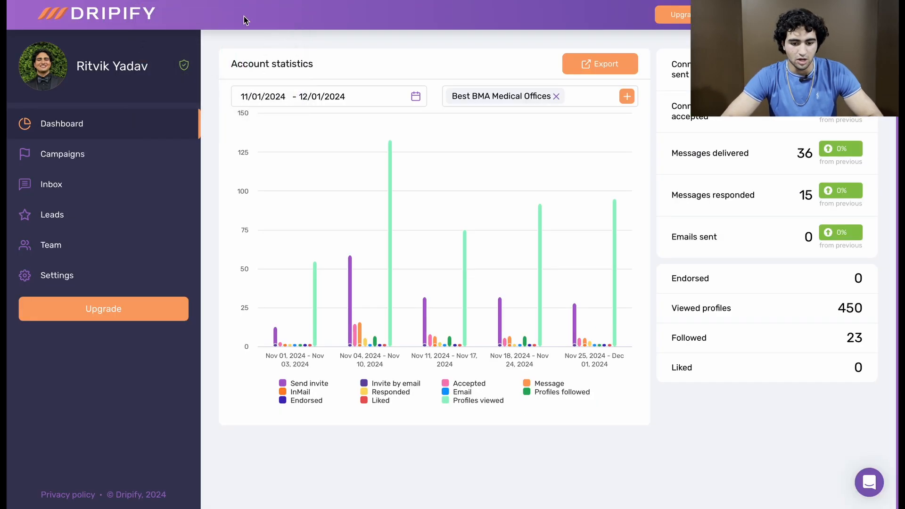
pyautogui.click(139, 160)
pyautogui.click(133, 136)
pyautogui.click(101, 157)
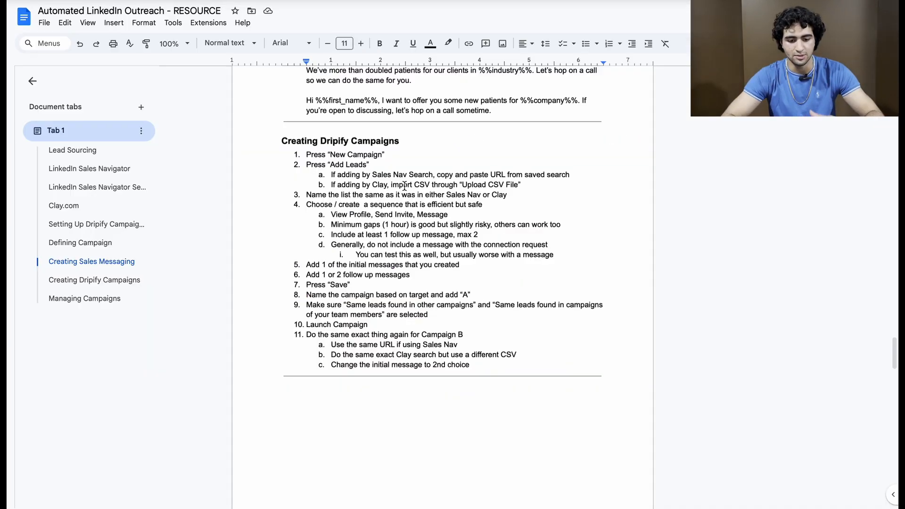
# Step: Switch to the "Automated LinkedIn Outreach - RESOURCE" document and highlight the full list of guidelines under Managing Campaigns
pyautogui.scroll(-20, 405, 186)
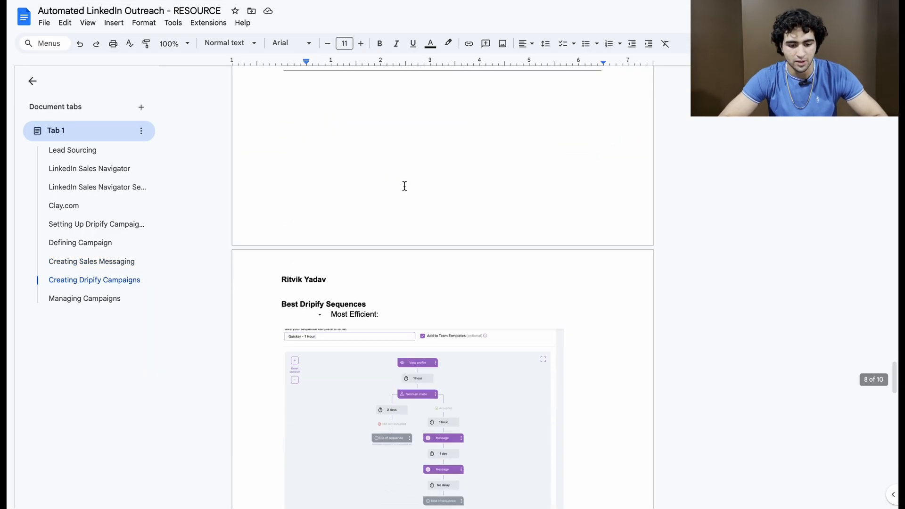
pyautogui.scroll(-15, 404, 187)
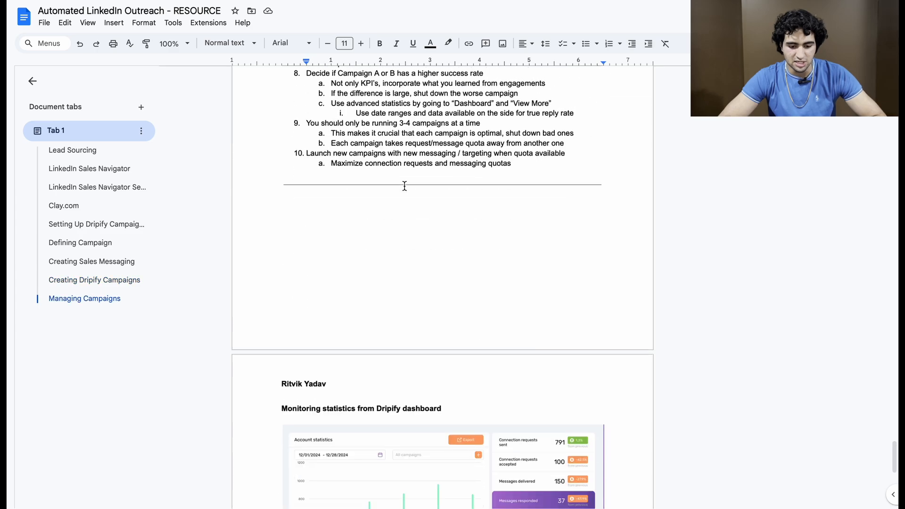
pyautogui.scroll(10, 404, 186)
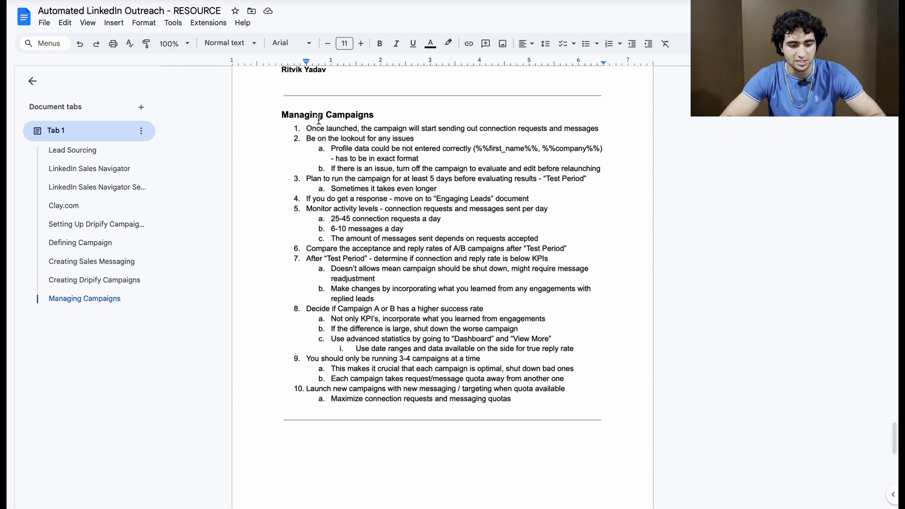
pyautogui.moveTo(306, 128); pyautogui.dragTo(527, 398)
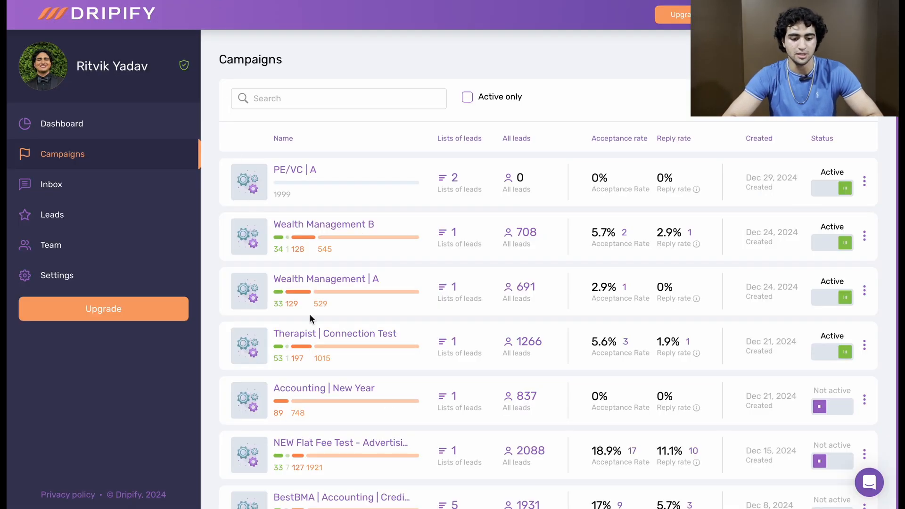
# Step: Return to the Dripify campaigns list and review the acceptance and reply rates down to the oldest campaign
pyautogui.scroll(-15, 630, 151)
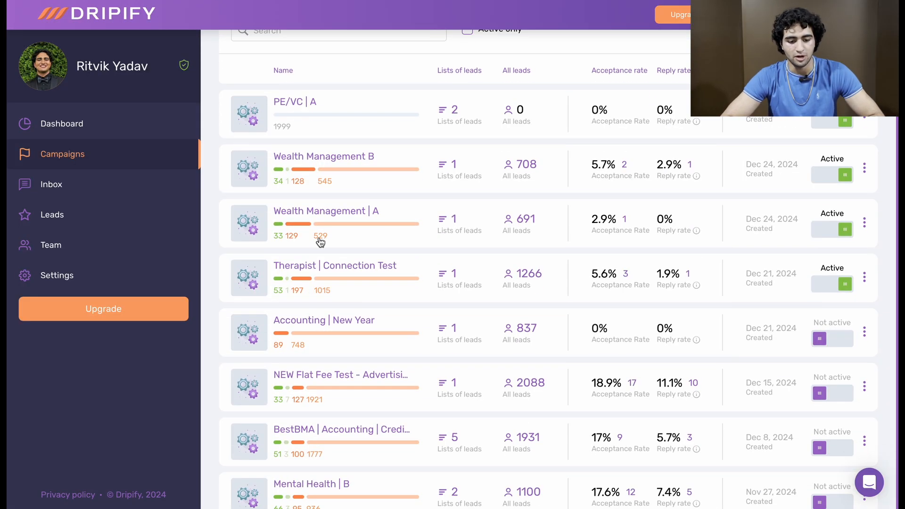
pyautogui.scroll(3, 630, 151)
pyautogui.scroll(-3, 631, 151)
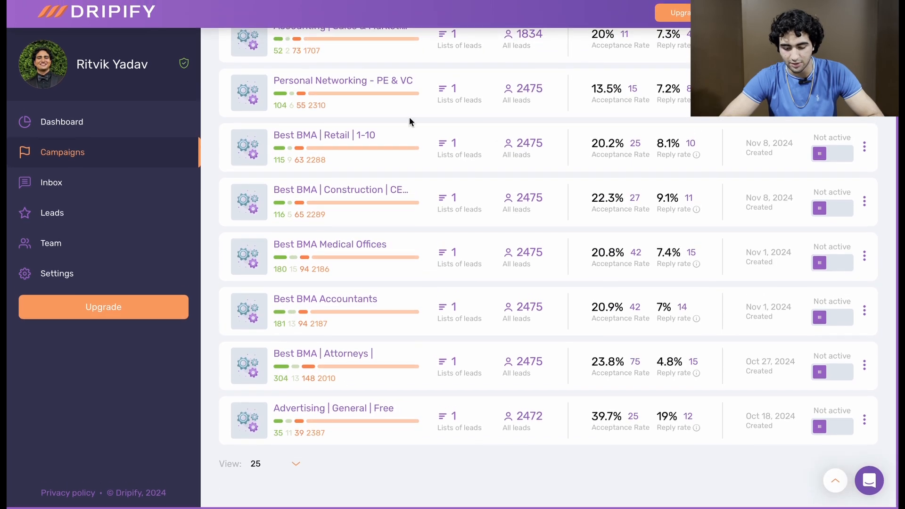
# Step: Open the detailed account statistics from the dashboard and view the figures for yesterday and for the last 7 days
pyautogui.click(131, 120)
pyautogui.scroll(8, 482, 186)
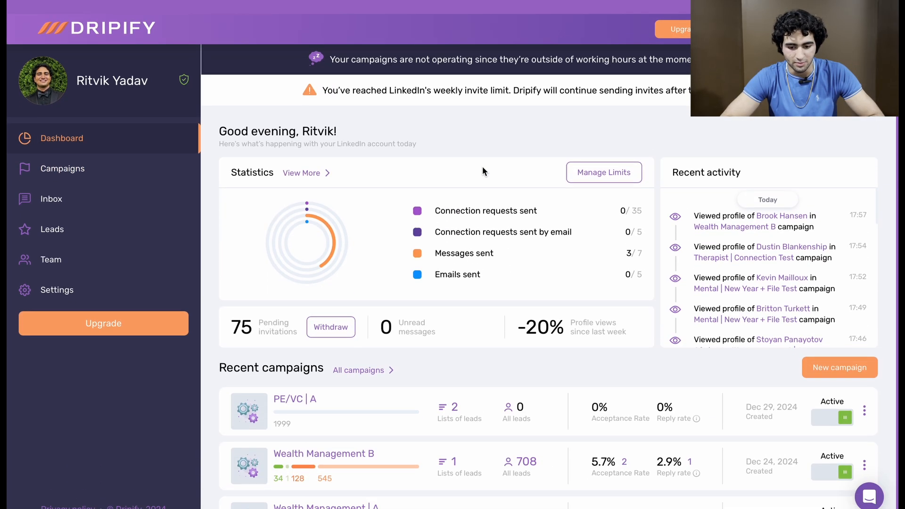
pyautogui.click(319, 159)
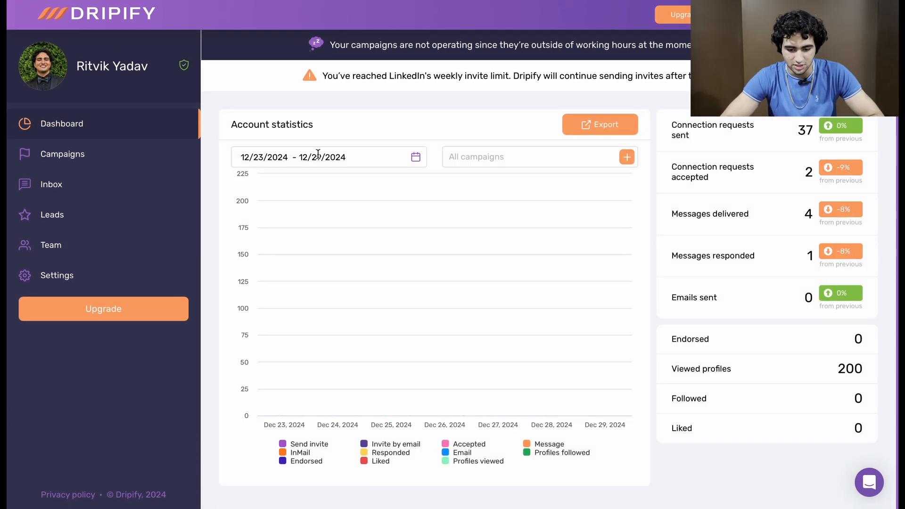
pyautogui.click(393, 159)
pyautogui.click(443, 207)
pyautogui.click(414, 157)
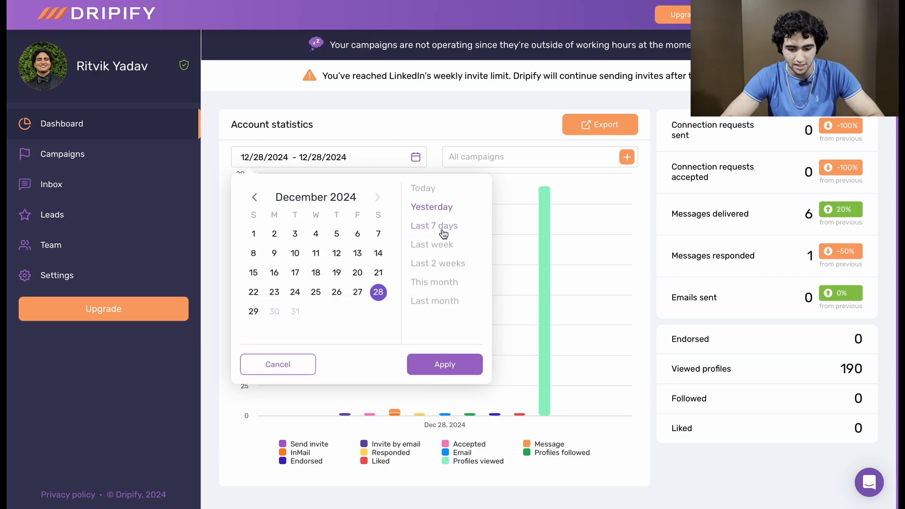
pyautogui.click(443, 228)
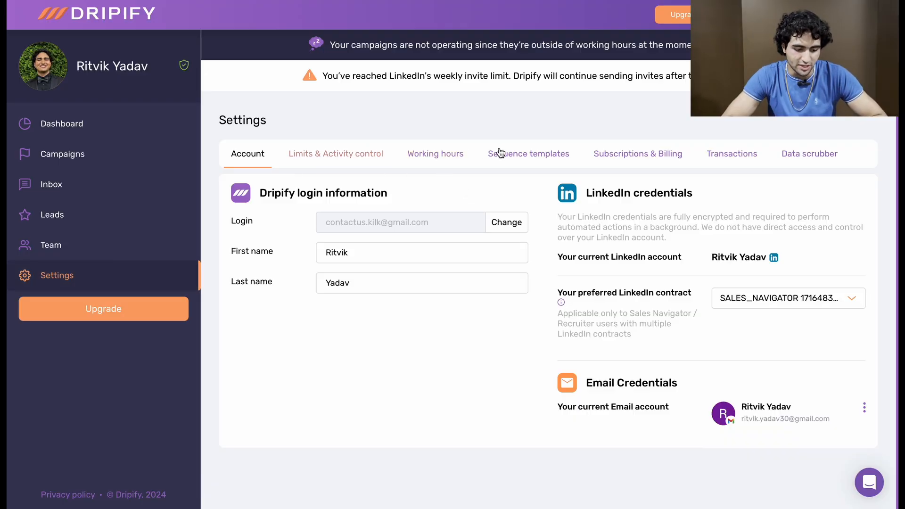
# Step: View the working hours settings and the maximum daily action limits in the account settings
pyautogui.click(434, 154)
pyautogui.click(370, 155)
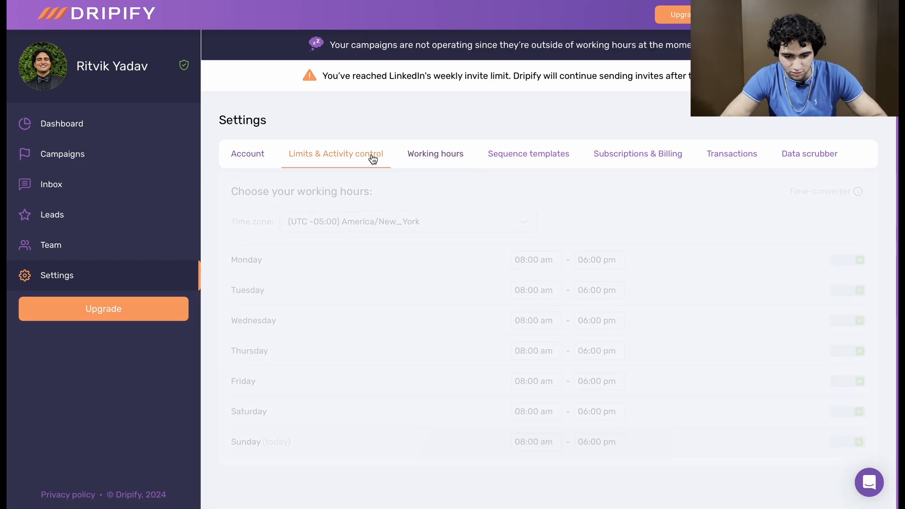
pyautogui.scroll(-3, 599, 242)
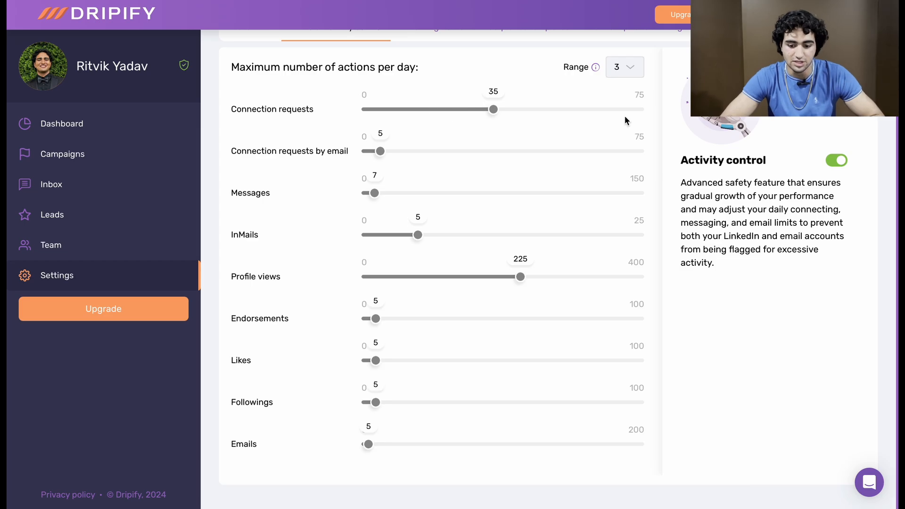
pyautogui.scroll(2, 558, 219)
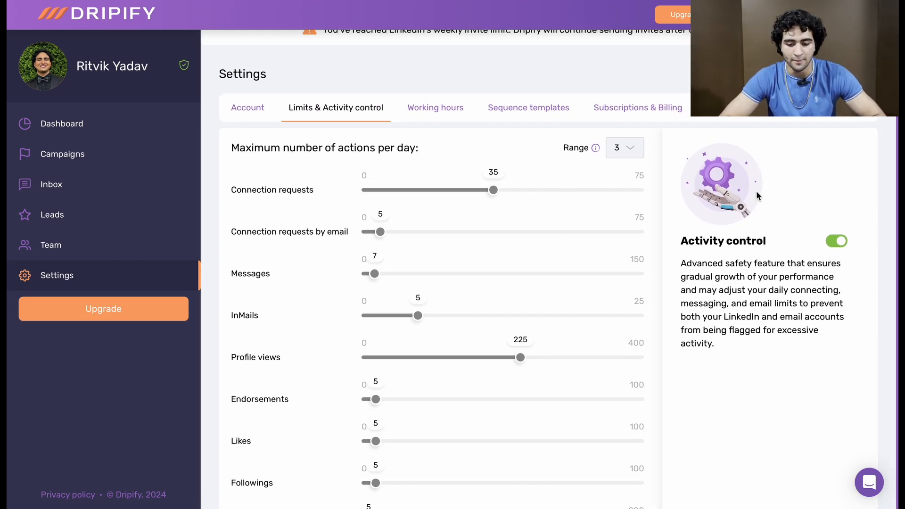
# Step: Return to the dashboard, highlight the LinkedIn weekly invite limit notice, and review the daily statistics and recent campaigns
pyautogui.click(94, 126)
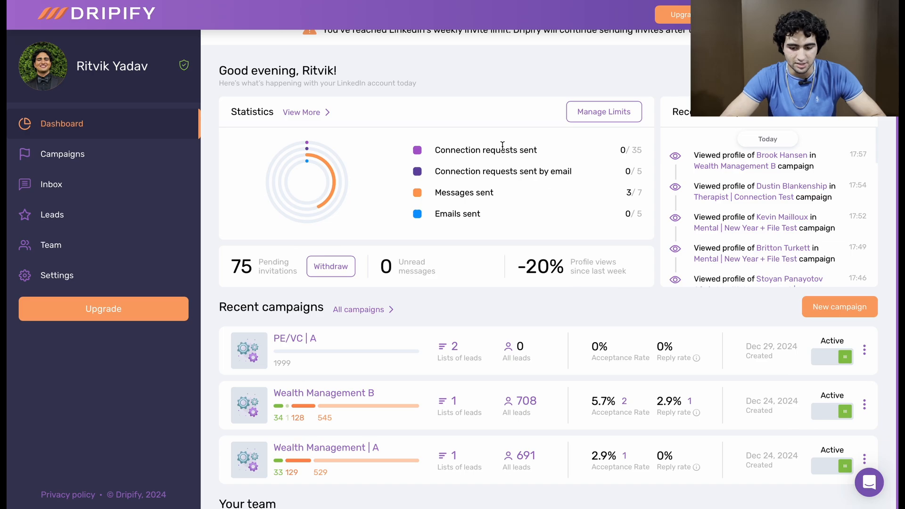
pyautogui.scroll(-2, 493, 138)
pyautogui.scroll(3, 494, 138)
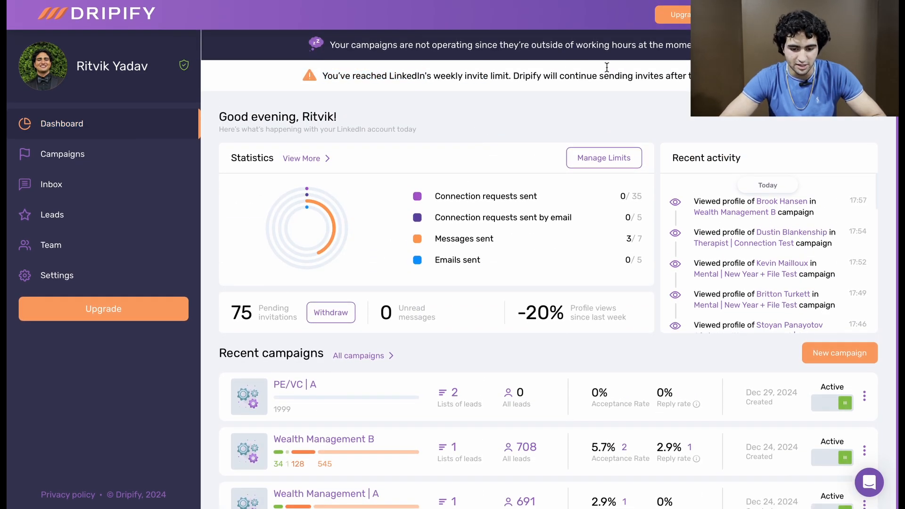
pyautogui.tripleClick(606, 67)
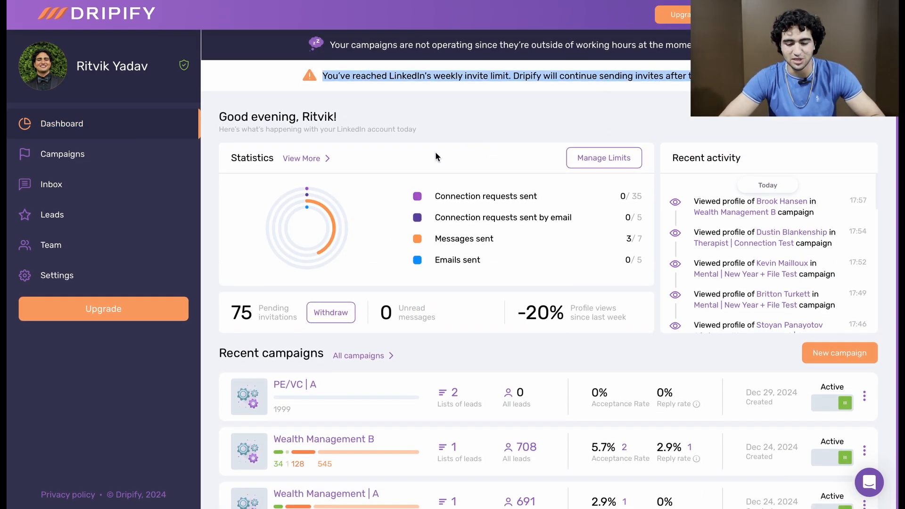
pyautogui.click(473, 146)
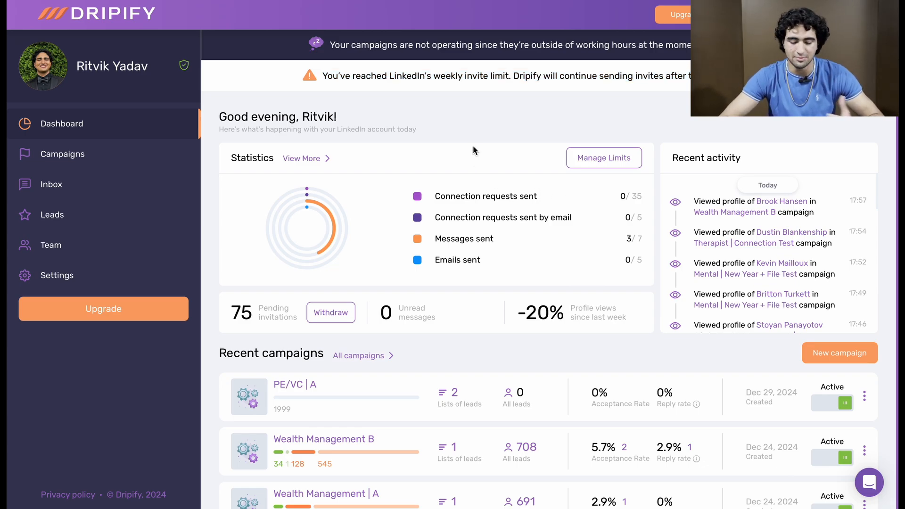
pyautogui.scroll(-8, 473, 150)
pyautogui.scroll(8, 473, 150)
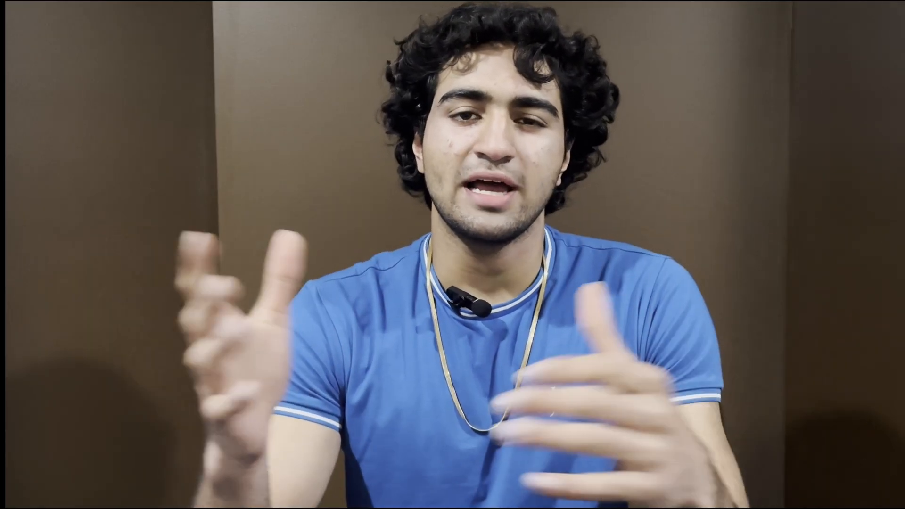